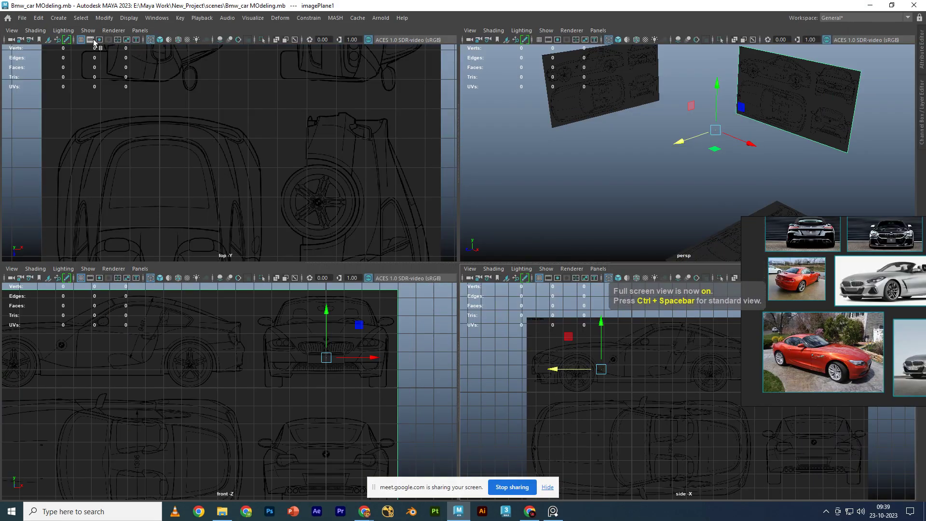
- Hide the top-view grid and maximize the side view, zoomed in on the front wheel
{"action": "left_click", "coordinate": [81, 40]}
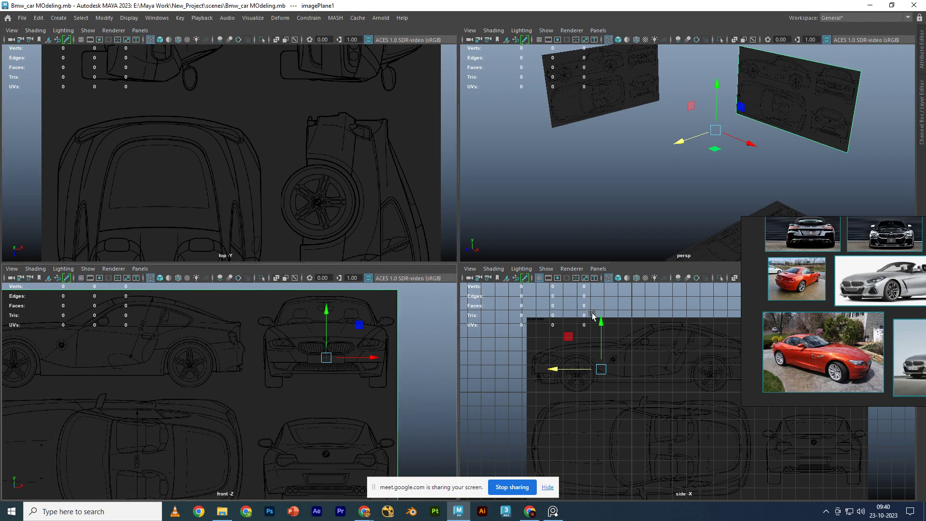
{"action": "key", "text": "space"}
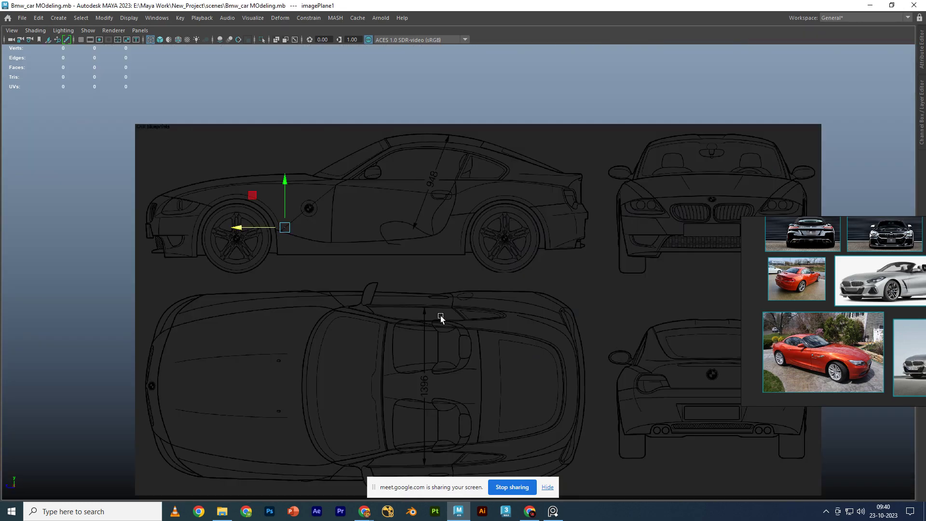
{"action": "scroll", "coordinate": [270, 174], "scroll_direction": "up", "scroll_amount": 3}
{"action": "scroll", "coordinate": [458, 271], "scroll_direction": "up", "scroll_amount": 2}
{"action": "scroll", "coordinate": [360, 181], "scroll_direction": "up", "scroll_amount": 3}
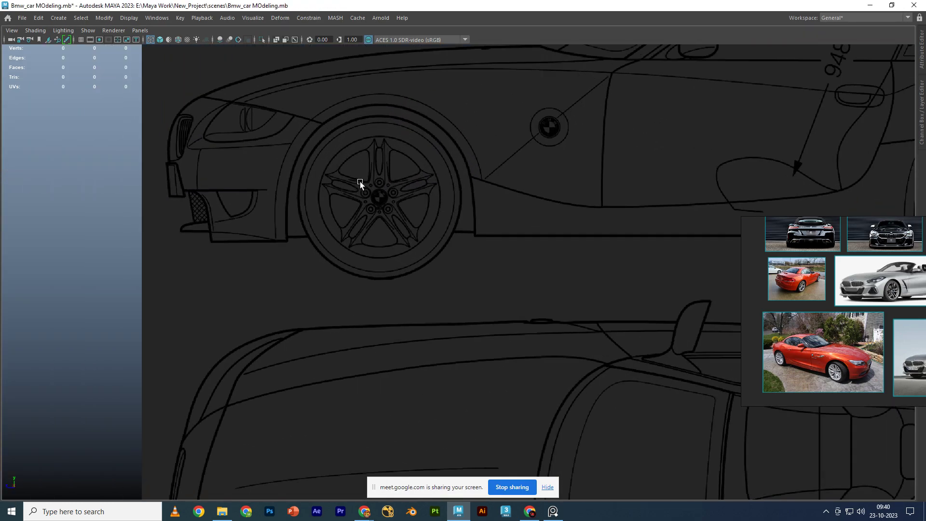
{"action": "scroll", "coordinate": [379, 129], "scroll_direction": "up", "scroll_amount": 2}
- Draw a polygon cylinder out from the front wheel centre in the side view
{"action": "right_click_drag", "start_coordinate": [351, 150], "coordinate": [310, 155], "text": "shift"}
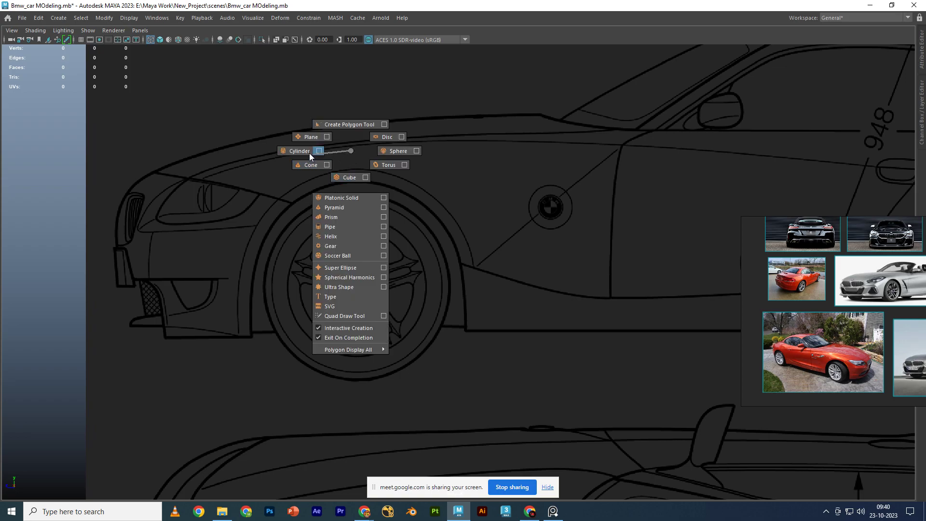
{"action": "mouse_move", "coordinate": [353, 278]}
{"action": "left_mouse_down"}
{"action": "mouse_move", "coordinate": [428, 351]}
{"action": "mouse_move", "coordinate": [439, 296]}
{"action": "left_mouse_up"}
{"action": "key", "text": "ctrl+space"}
- Reselect the wheel cylinder and show its polyCylinder1 construction settings in the Channel Box
{"action": "left_click", "coordinate": [921, 102]}
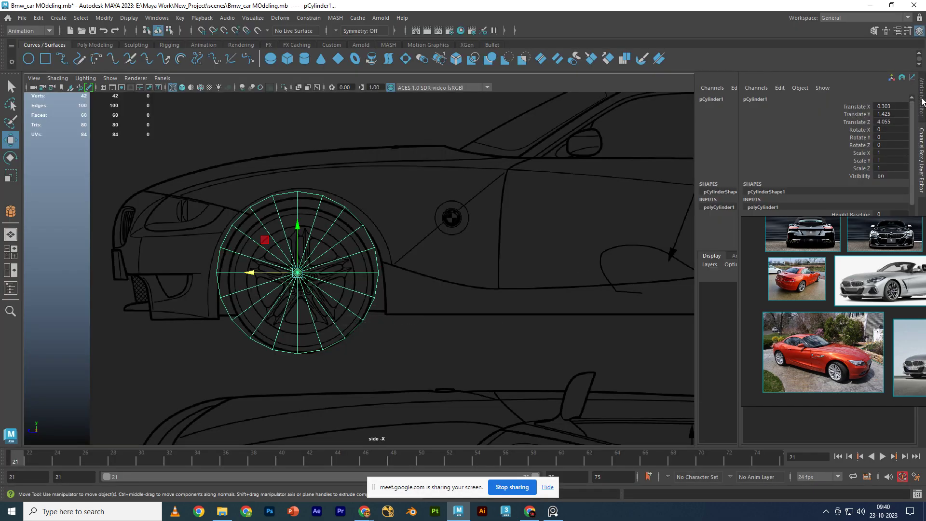
{"action": "left_click", "coordinate": [919, 180]}
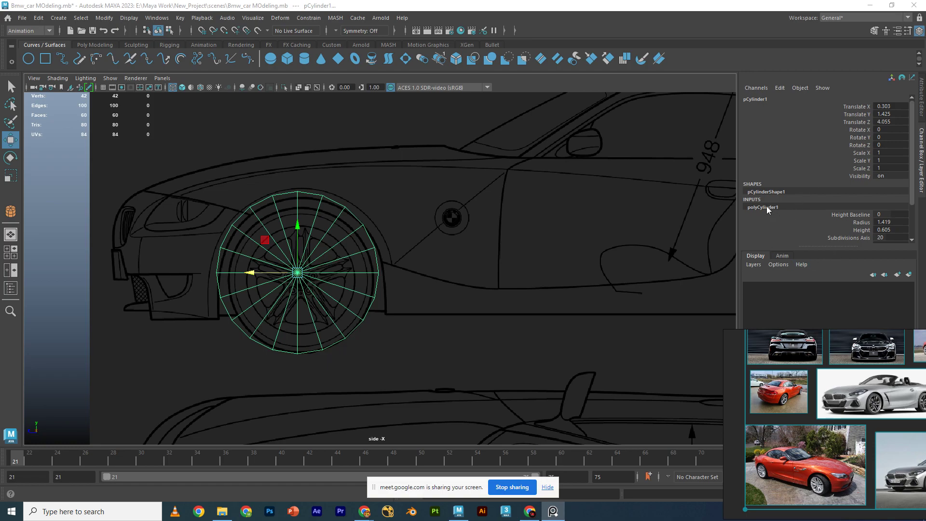
{"action": "left_click", "coordinate": [359, 227]}
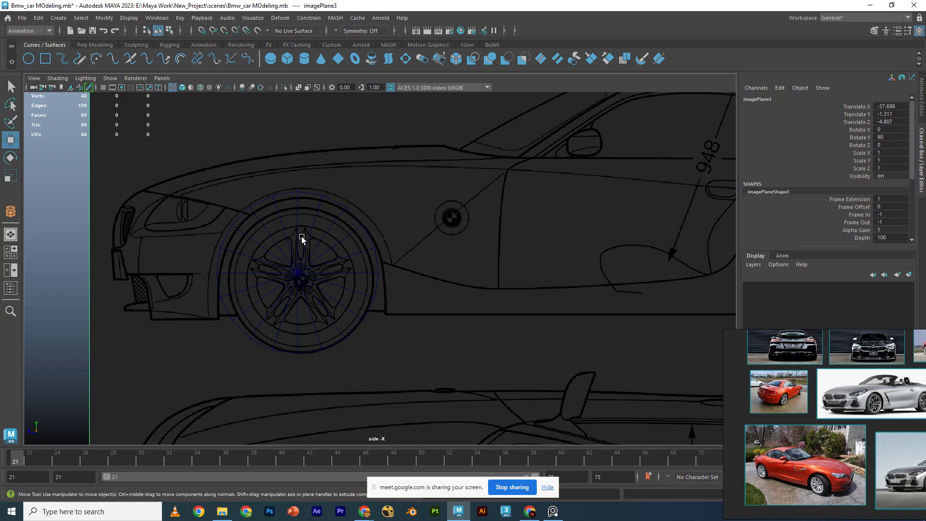
{"action": "left_click", "coordinate": [302, 261]}
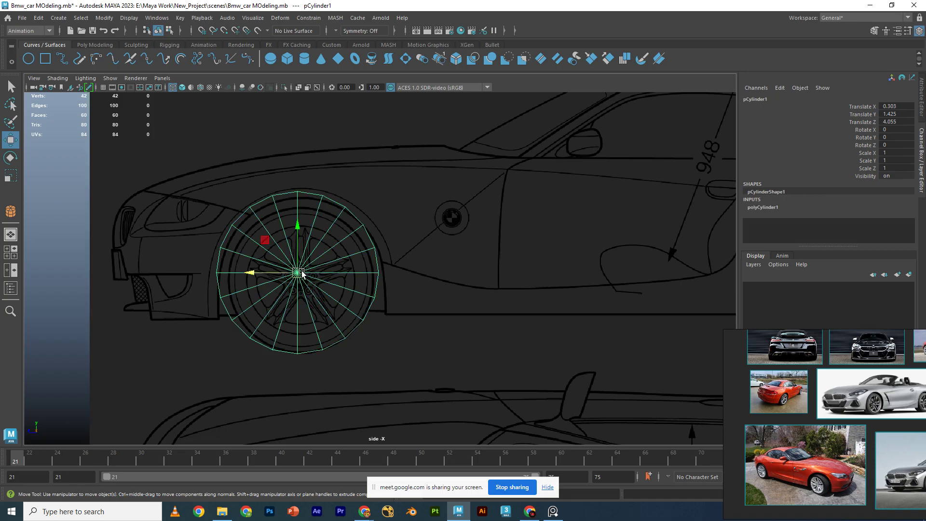
{"action": "left_click", "coordinate": [763, 208]}
- Set the cylinder's Subdivisions Caps to 0 and maximize the perspective view
{"action": "left_click", "coordinate": [837, 210]}
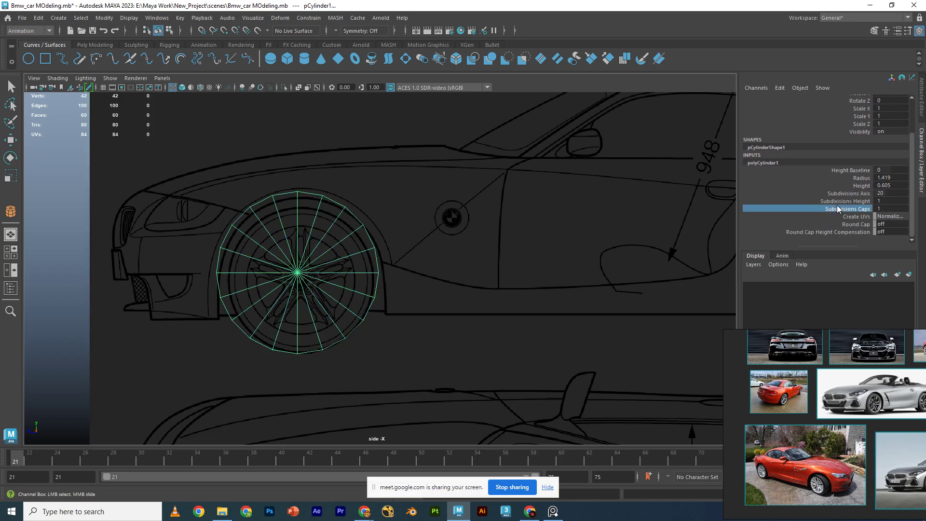
{"action": "middle_click_drag", "start_coordinate": [617, 207], "coordinate": [589, 206]}
{"action": "key", "text": "space"}
{"action": "key", "text": "space"}
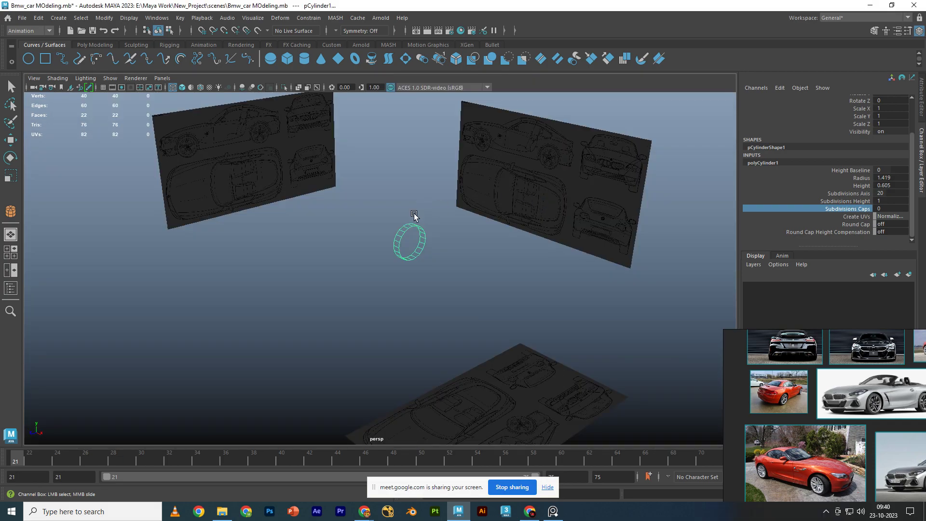
{"action": "key", "text": "space"}
{"action": "scroll", "coordinate": [370, 230], "scroll_direction": "up", "scroll_amount": 3}
{"action": "scroll", "coordinate": [371, 230], "scroll_direction": "up", "scroll_amount": 3}
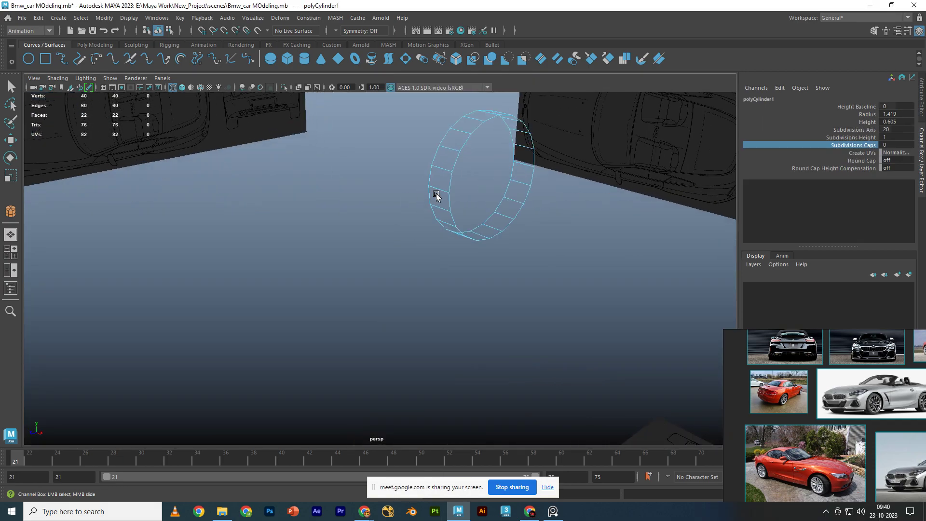
- Delete the cylinder's ring of side faces and its front cap face
{"action": "key", "text": "F11"}
{"action": "left_click", "coordinate": [435, 196]}
{"action": "key", "text": "w"}
{"action": "double_click", "coordinate": [439, 223], "text": "shift"}
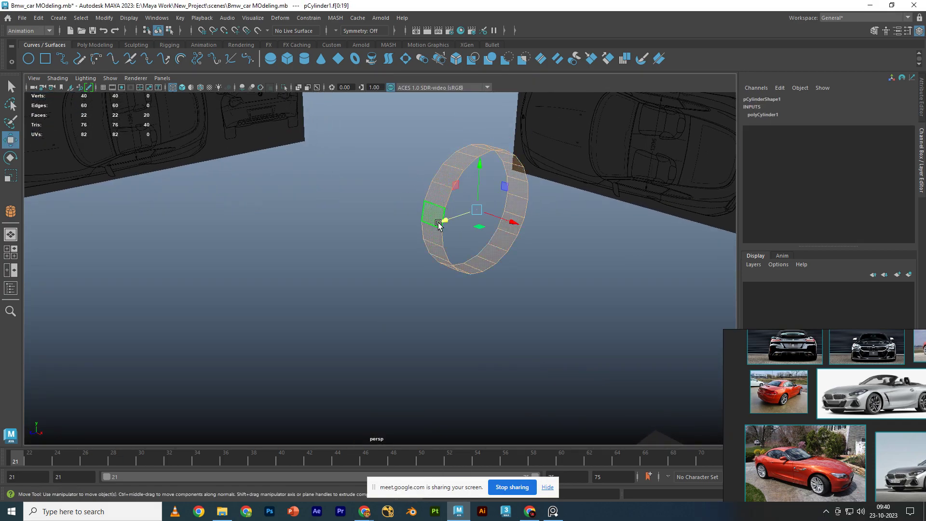
{"action": "key", "text": "Delete"}
{"action": "left_click", "coordinate": [442, 184]}
{"action": "key", "text": "Delete"}
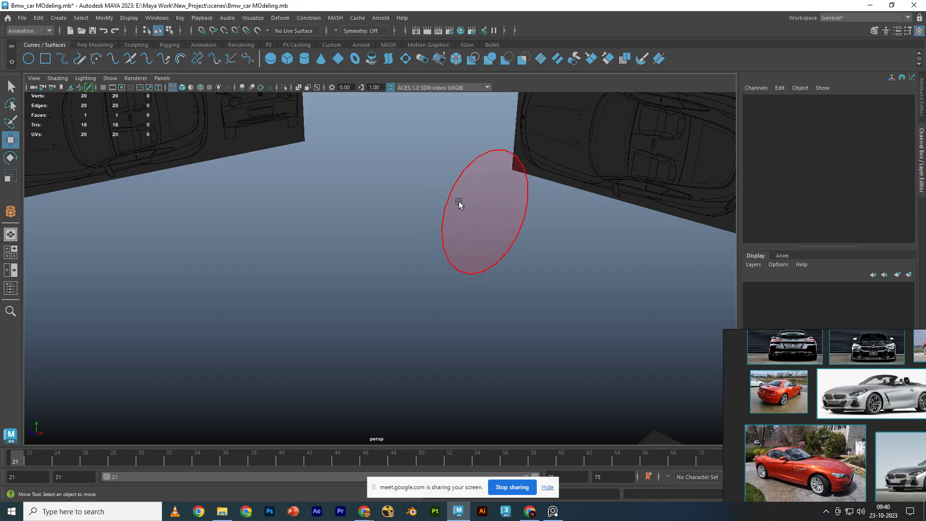
{"action": "left_click", "coordinate": [459, 203]}
- Extrude the remaining cap disc face and scale it inward to form a rim
{"action": "key", "text": "space"}
{"action": "key", "text": "space"}
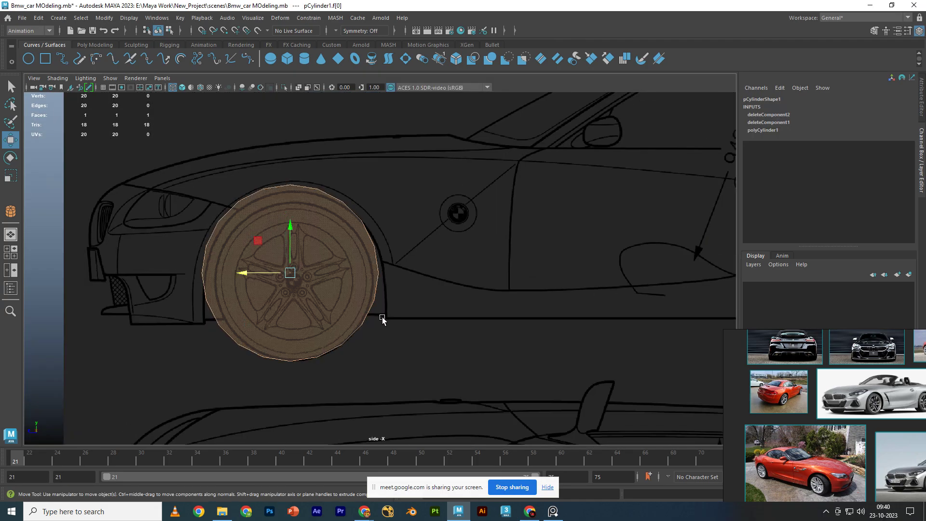
{"action": "scroll", "coordinate": [379, 304], "scroll_direction": "up", "scroll_amount": 3}
{"action": "right_click", "coordinate": [354, 260]}
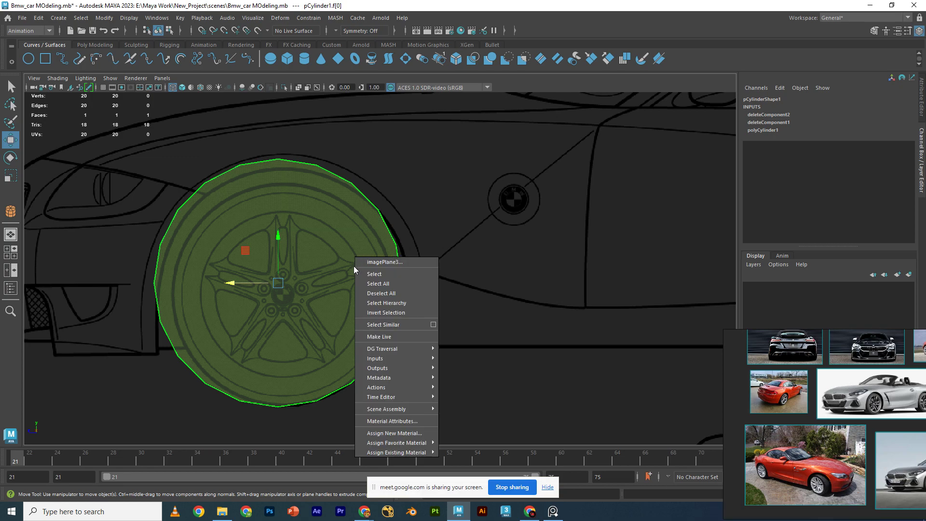
{"action": "left_click", "coordinate": [337, 249]}
{"action": "right_click", "coordinate": [352, 227]}
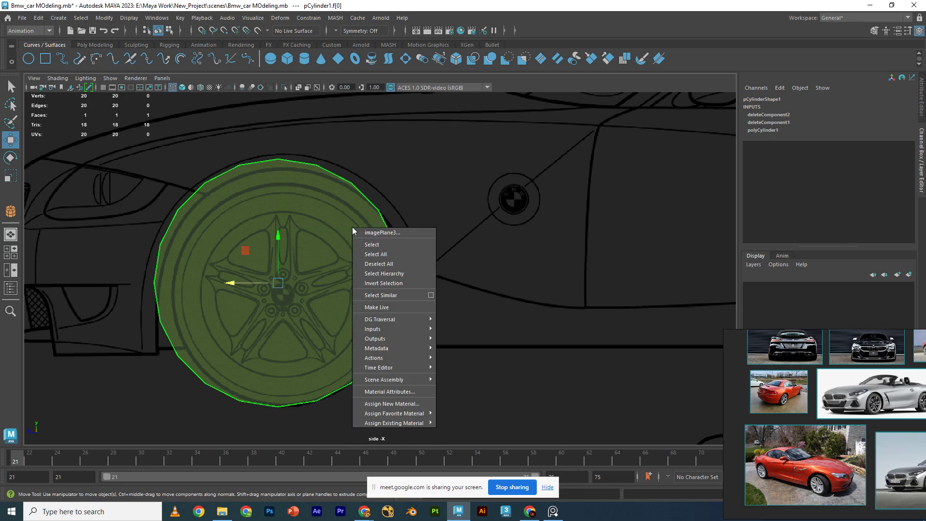
{"action": "left_click", "coordinate": [352, 226]}
{"action": "right_click_drag", "start_coordinate": [358, 188], "coordinate": [323, 268]}
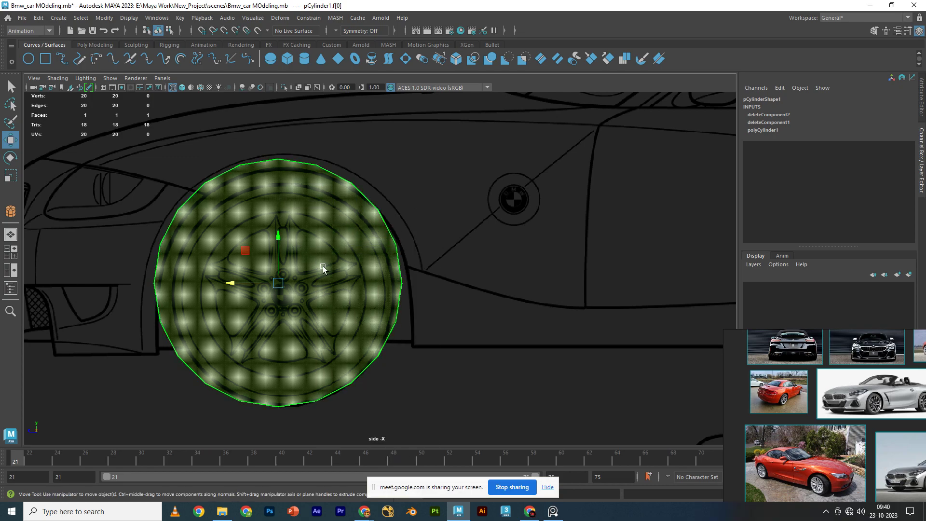
{"action": "left_click", "coordinate": [345, 275]}
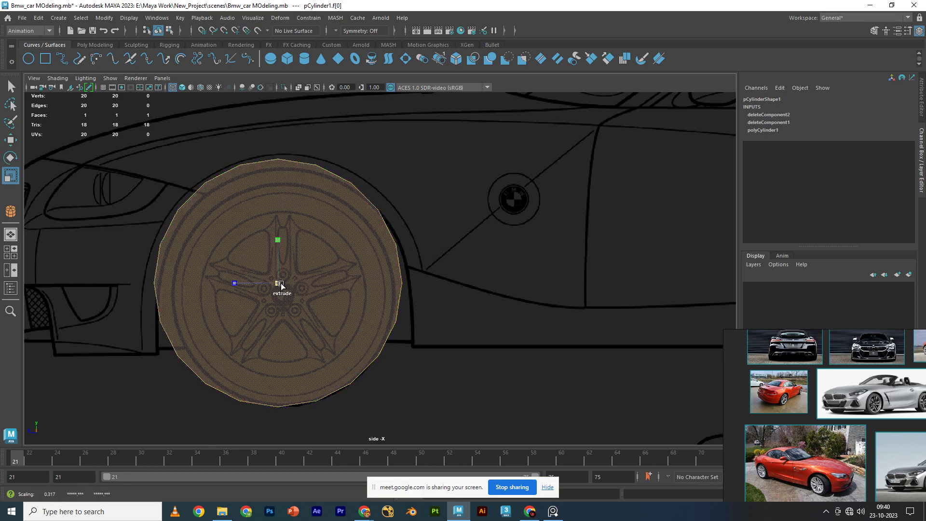
{"action": "key", "text": "ctrl+e"}
{"action": "left_click_drag", "start_coordinate": [274, 292], "coordinate": [266, 297]}
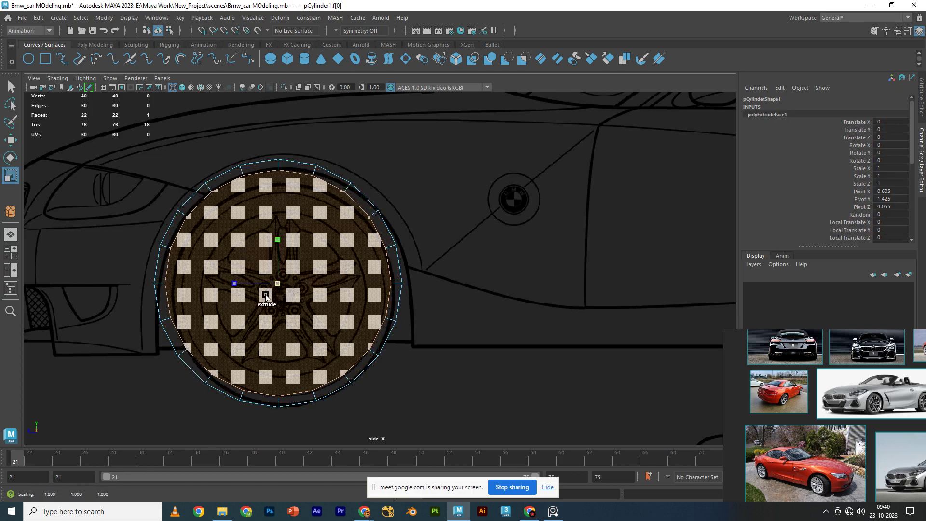
- Delete the inner extruded face and the lower rim faces, leaving an arch
{"action": "key", "text": "Delete"}
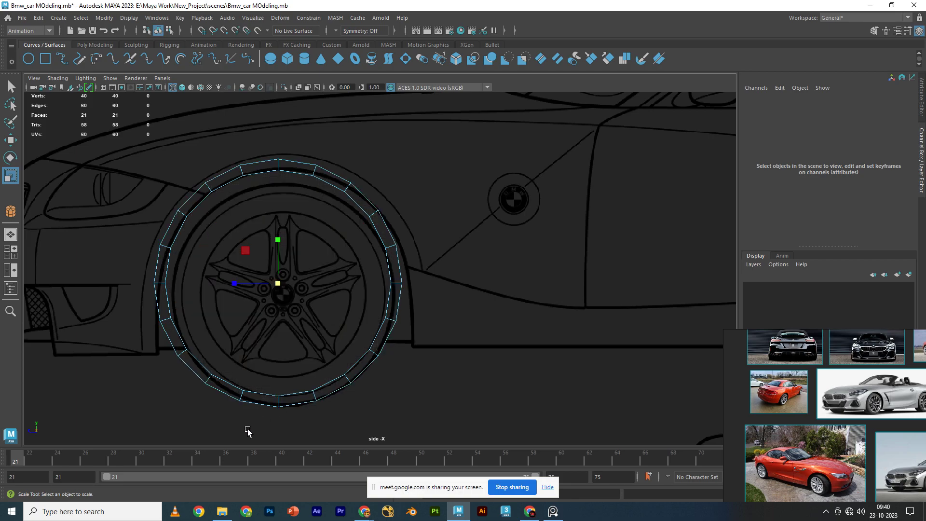
{"action": "left_click_drag", "start_coordinate": [238, 431], "coordinate": [364, 369]}
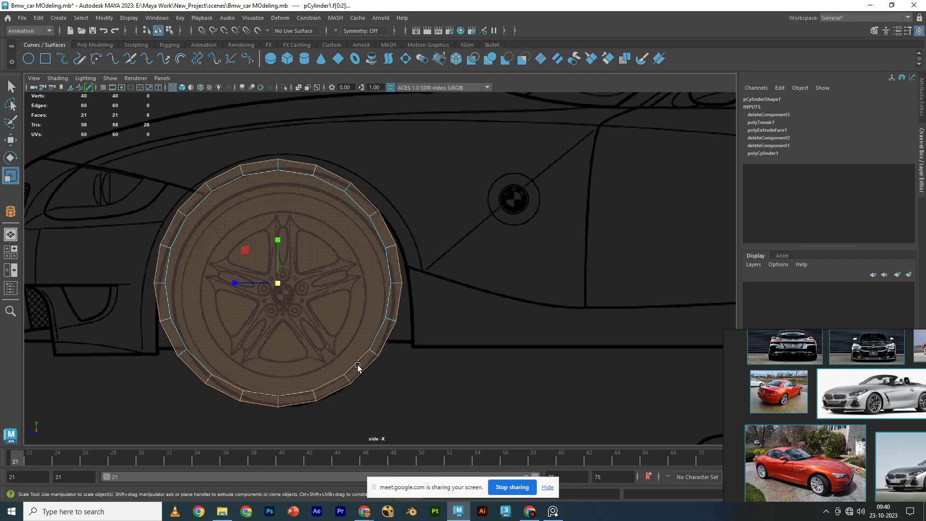
{"action": "key", "text": "Delete"}
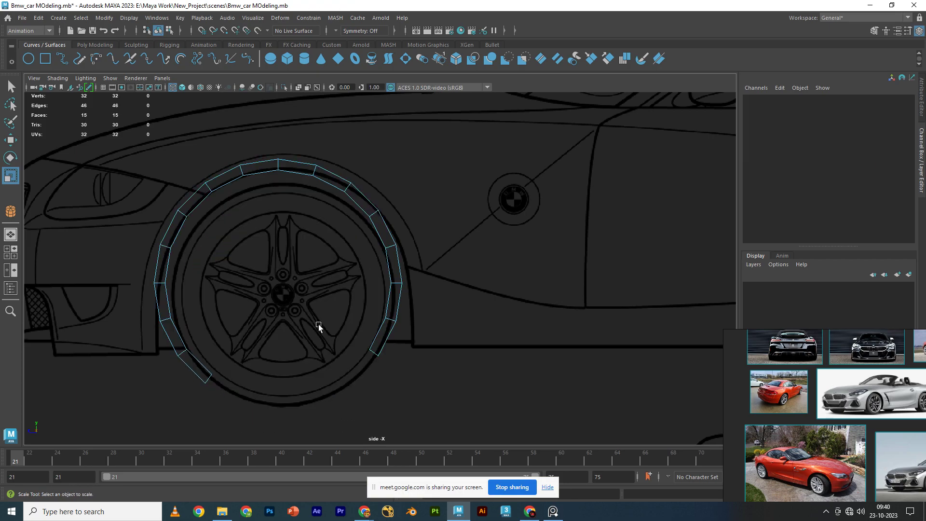
- Scale pCylinder1 uniformly to 1.068 and move it onto the blueprint wheel arch
{"action": "right_click_drag", "start_coordinate": [338, 171], "coordinate": [366, 164]}
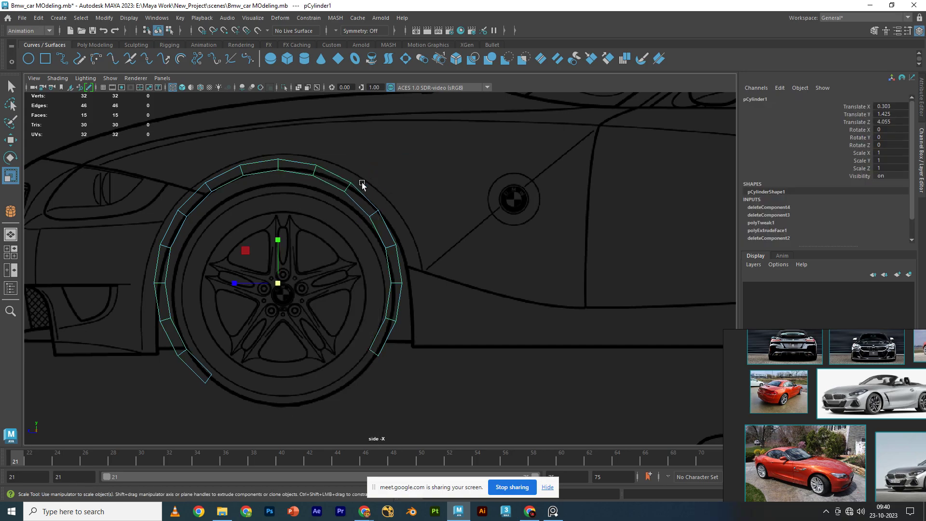
{"action": "mouse_move", "coordinate": [285, 282]}
{"action": "left_mouse_down"}
{"action": "mouse_move", "coordinate": [284, 271]}
{"action": "mouse_move", "coordinate": [251, 252]}
{"action": "left_mouse_up"}
{"action": "key", "text": "w"}
{"action": "key", "text": "r"}
{"action": "left_click_drag", "start_coordinate": [279, 285], "coordinate": [283, 286]}
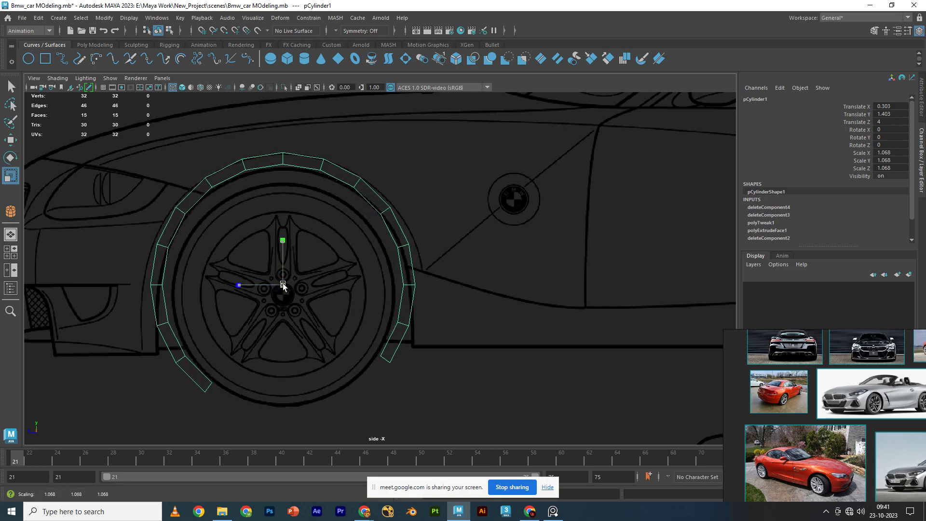
{"action": "key", "text": "w"}
{"action": "left_click_drag", "start_coordinate": [252, 252], "coordinate": [251, 253]}
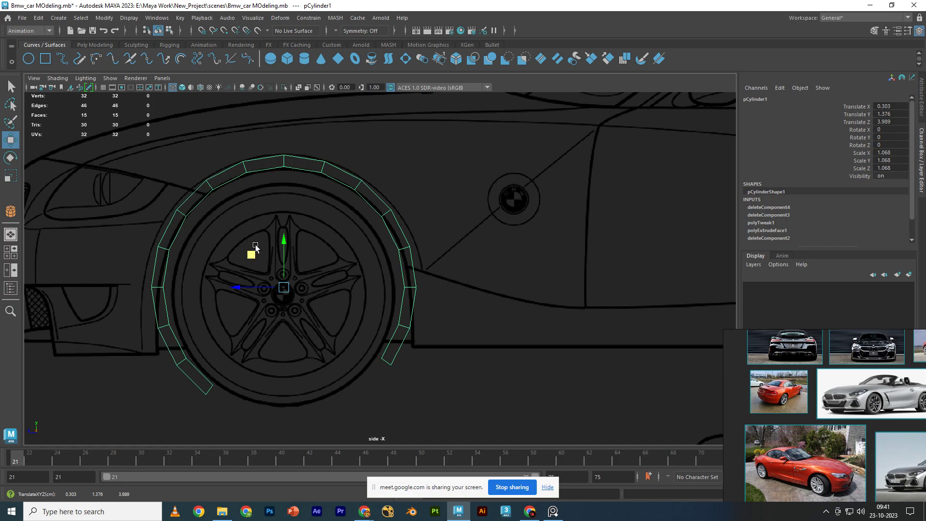
- Zoom in on the arch strip and switch it to vertex editing
{"action": "scroll", "coordinate": [203, 223], "scroll_direction": "up", "scroll_amount": 1}
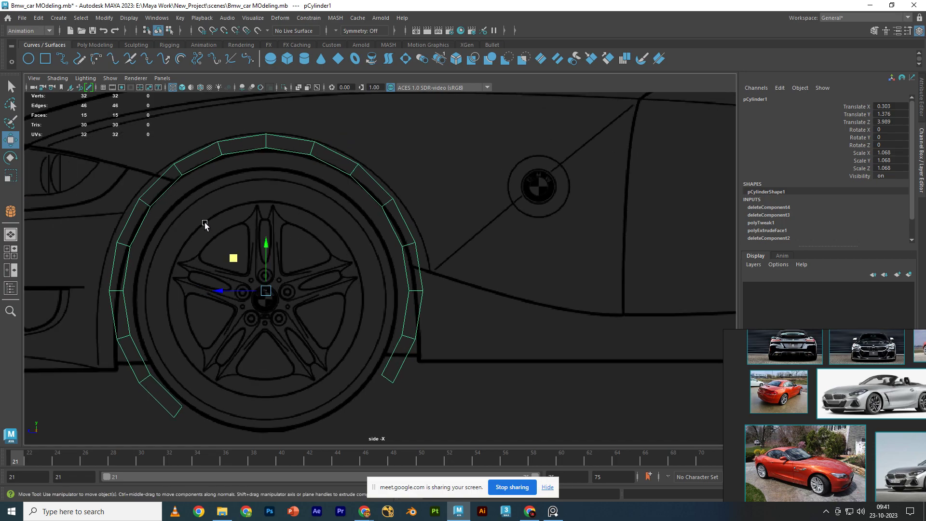
{"action": "scroll", "coordinate": [280, 211], "scroll_direction": "up", "scroll_amount": 1}
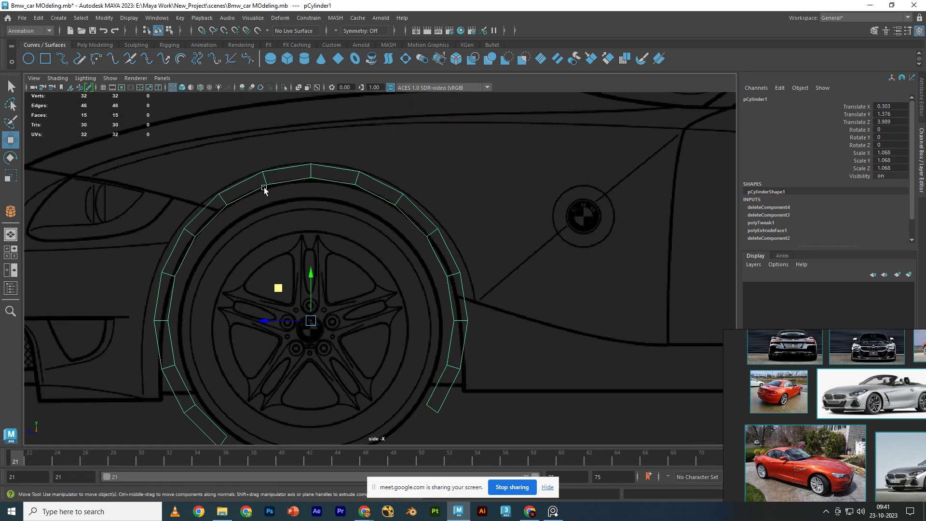
{"action": "right_click_drag", "start_coordinate": [261, 176], "coordinate": [220, 183]}
{"action": "scroll", "coordinate": [219, 183], "scroll_direction": "up", "scroll_amount": 2}
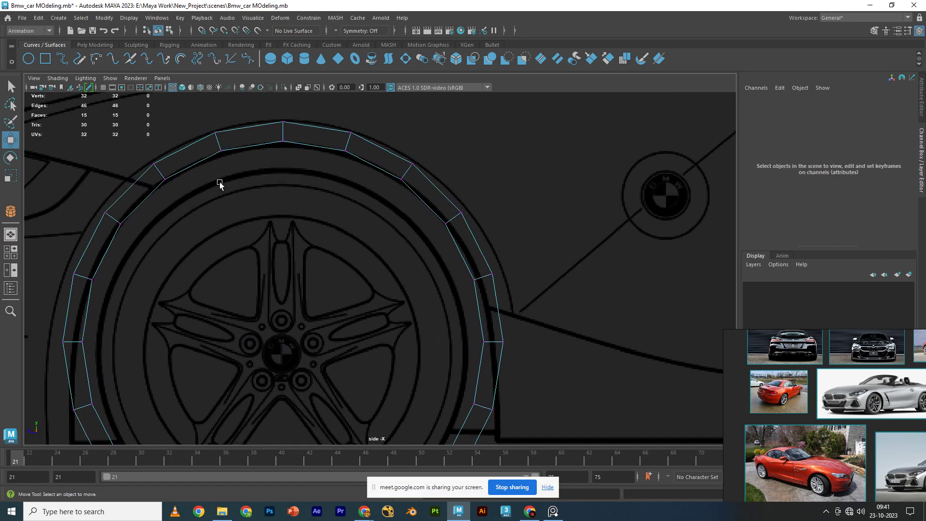
{"action": "middle_click_drag", "start_coordinate": [160, 161], "coordinate": [275, 232], "text": "alt"}
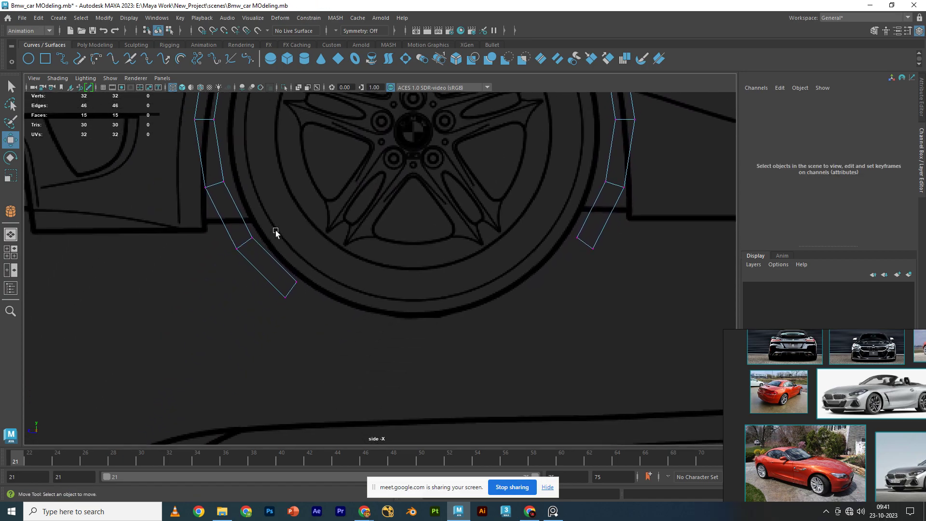
- Delete the bottom face at the arch strip's front end
{"action": "right_click", "coordinate": [220, 176]}
{"action": "left_click", "coordinate": [222, 181]}
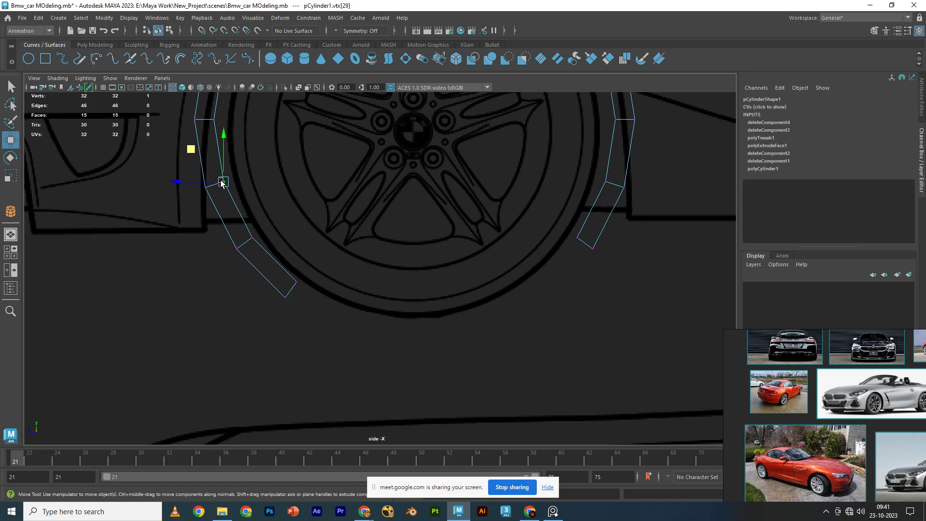
{"action": "right_click_drag", "start_coordinate": [222, 182], "coordinate": [225, 209]}
{"action": "left_click_drag", "start_coordinate": [196, 366], "coordinate": [322, 274]}
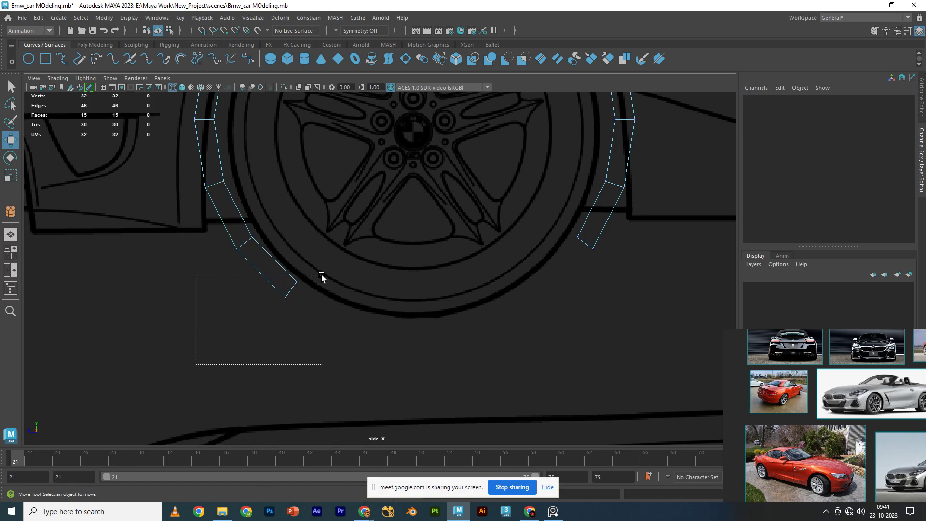
{"action": "key", "text": "Delete"}
- In vertex mode, shift the strip's lower front vertices left onto the blueprint line
{"action": "right_click", "coordinate": [245, 239]}
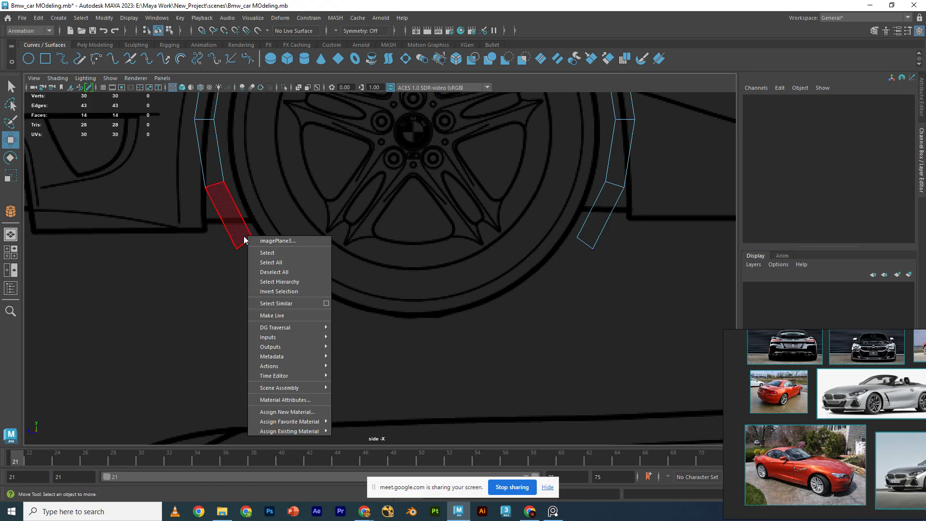
{"action": "right_click_drag", "start_coordinate": [247, 241], "coordinate": [247, 203]}
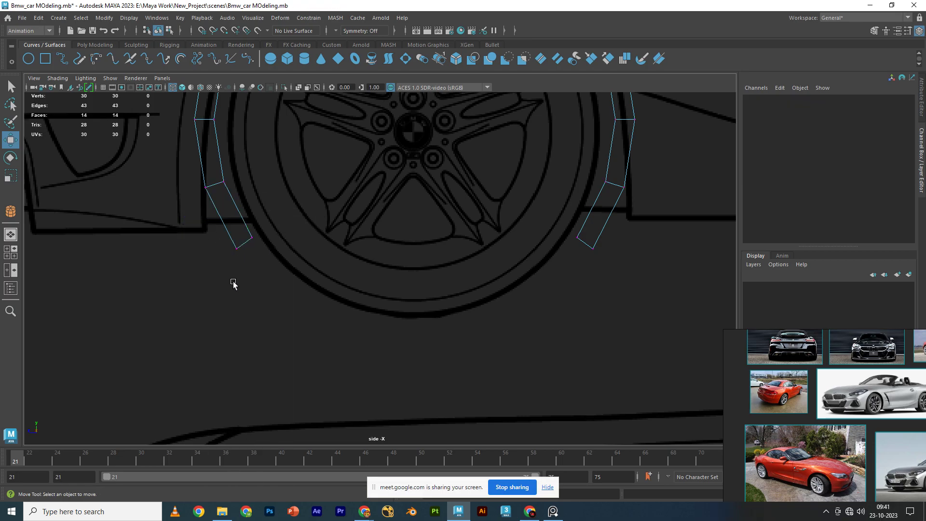
{"action": "middle_click_drag", "start_coordinate": [233, 283], "coordinate": [318, 271], "text": "alt"}
{"action": "mouse_move", "coordinate": [317, 271]}
{"action": "left_mouse_down"}
{"action": "mouse_move", "coordinate": [289, 244]}
{"action": "mouse_move", "coordinate": [255, 259]}
{"action": "mouse_move", "coordinate": [239, 246]}
{"action": "left_mouse_up"}
{"action": "left_click", "coordinate": [251, 254]}
{"action": "middle_click_drag", "start_coordinate": [292, 216], "coordinate": [306, 262], "text": "alt"}
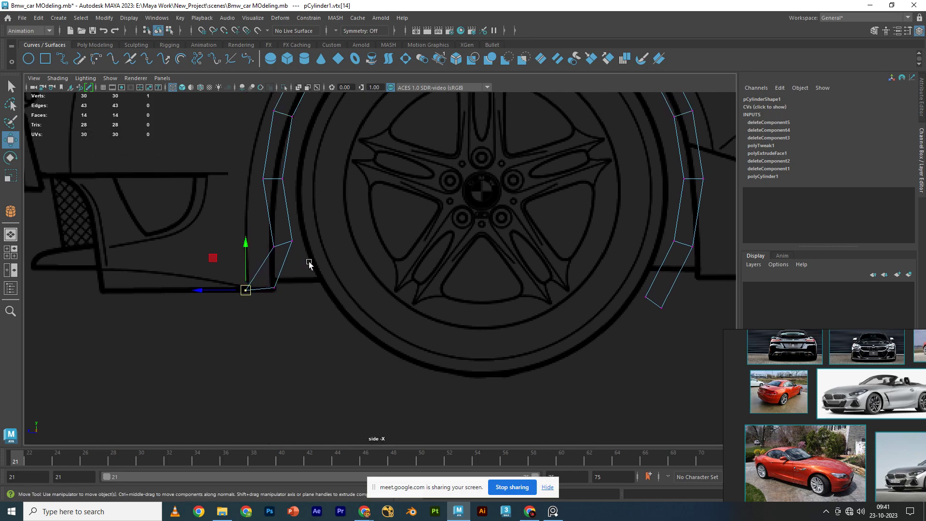
{"action": "left_click", "coordinate": [280, 245]}
{"action": "mouse_move", "coordinate": [280, 244]}
{"action": "left_mouse_down"}
{"action": "mouse_move", "coordinate": [257, 247]}
{"action": "mouse_move", "coordinate": [250, 234]}
{"action": "mouse_move", "coordinate": [246, 251]}
{"action": "mouse_move", "coordinate": [269, 246]}
{"action": "left_mouse_up"}
{"action": "left_click", "coordinate": [268, 244]}
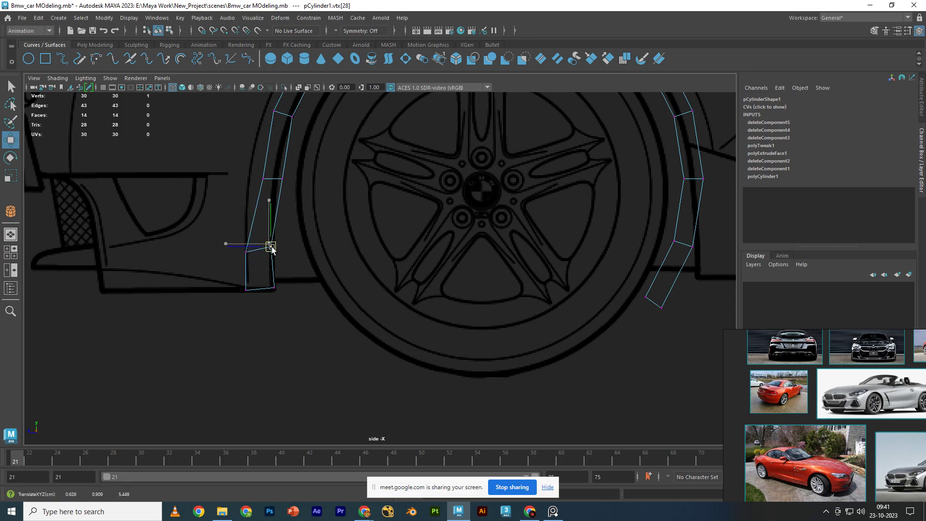
- Align the front-edge vertices to the outline and raise the two middle vertices
{"action": "middle_click_drag", "start_coordinate": [236, 214], "coordinate": [253, 269], "text": "alt"}
{"action": "left_click_drag", "start_coordinate": [330, 276], "coordinate": [238, 208]}
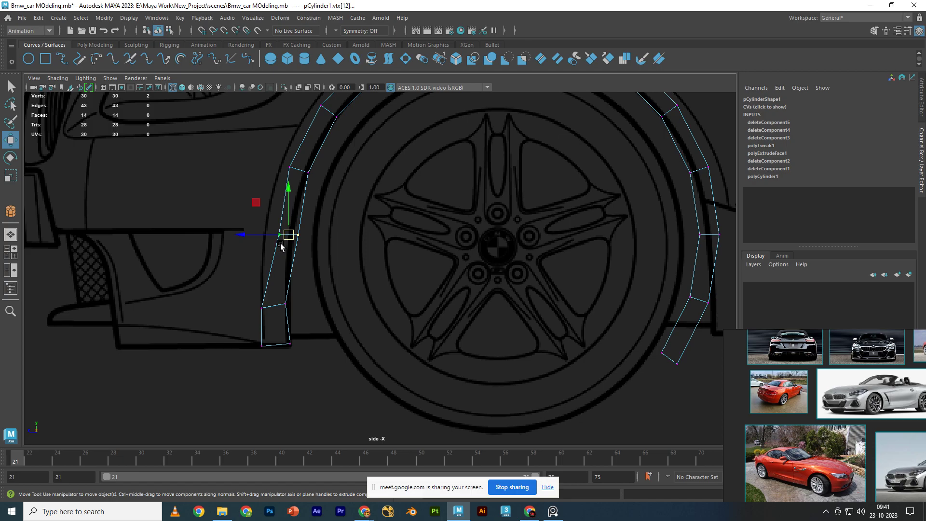
{"action": "left_click_drag", "start_coordinate": [277, 242], "coordinate": [270, 242]}
{"action": "left_click", "coordinate": [270, 241]}
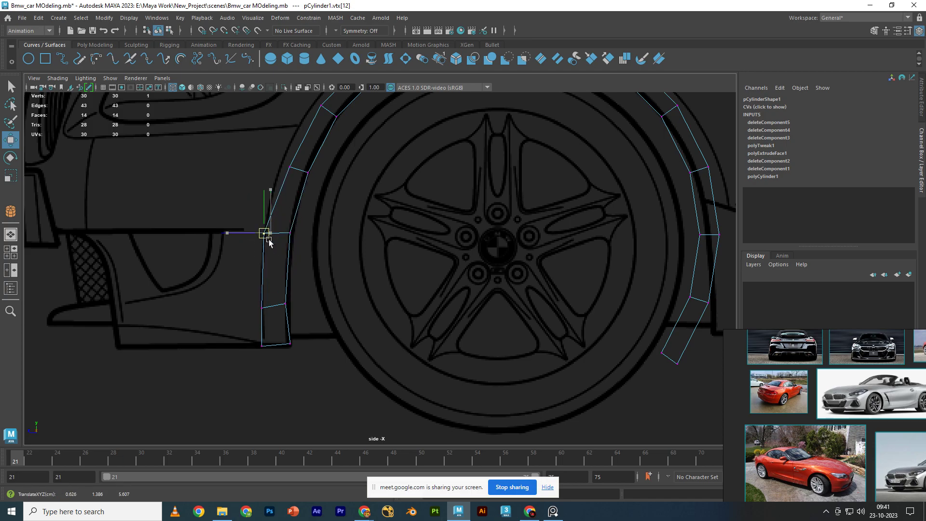
{"action": "mouse_move", "coordinate": [240, 319]}
{"action": "left_mouse_down"}
{"action": "mouse_move", "coordinate": [301, 289]}
{"action": "mouse_move", "coordinate": [278, 295]}
{"action": "mouse_move", "coordinate": [281, 279]}
{"action": "mouse_move", "coordinate": [288, 298]}
{"action": "left_mouse_up"}
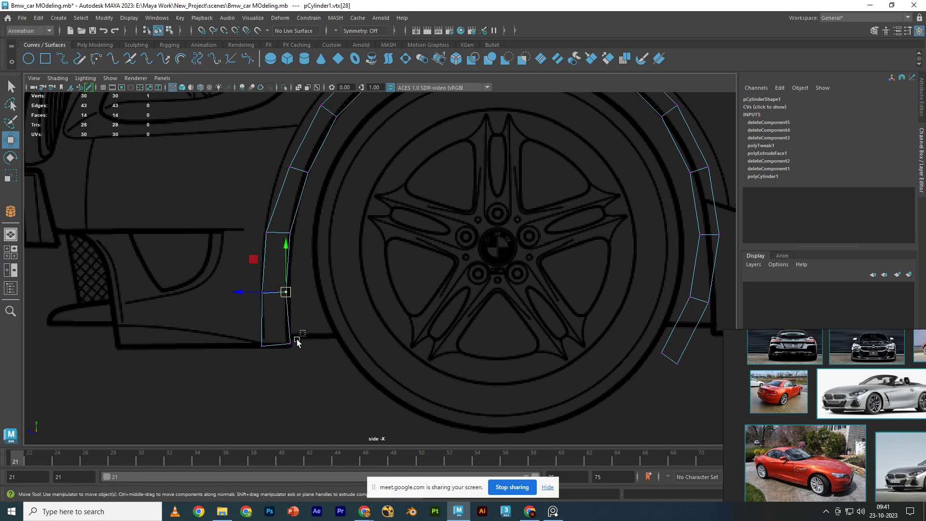
{"action": "left_click_drag", "start_coordinate": [304, 333], "coordinate": [281, 360]}
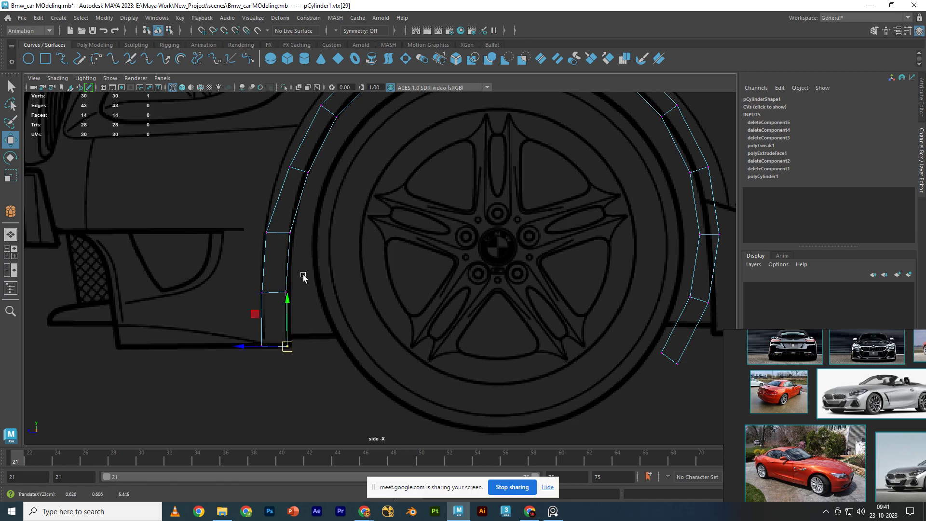
- Move the next arch vertices up-left onto the blueprint arch outline
{"action": "middle_click_drag", "start_coordinate": [353, 204], "coordinate": [349, 279], "text": "alt"}
{"action": "left_click_drag", "start_coordinate": [333, 270], "coordinate": [244, 198]}
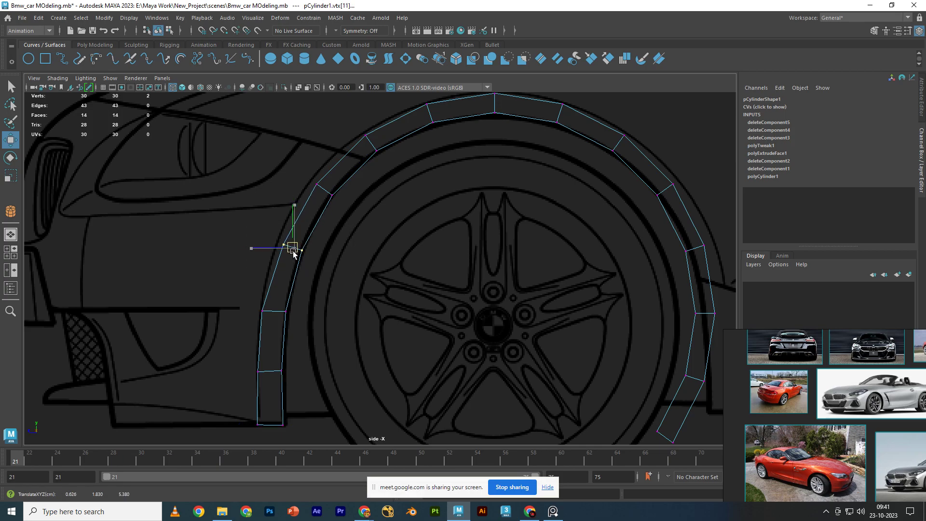
{"action": "left_click_drag", "start_coordinate": [294, 249], "coordinate": [278, 242]}
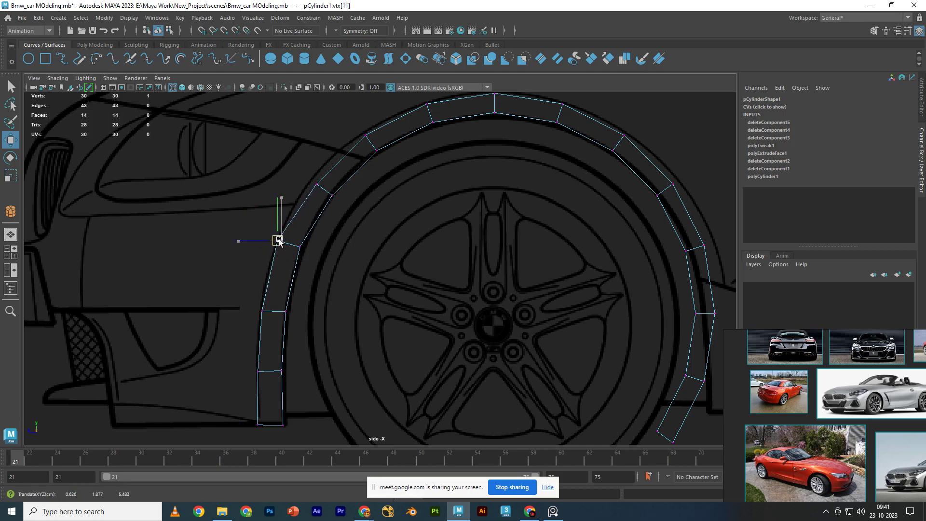
{"action": "middle_click_drag", "start_coordinate": [344, 217], "coordinate": [342, 279], "text": "alt"}
{"action": "mouse_move", "coordinate": [343, 279]}
{"action": "left_mouse_down"}
{"action": "mouse_move", "coordinate": [309, 238]}
{"action": "mouse_move", "coordinate": [340, 267]}
{"action": "mouse_move", "coordinate": [329, 260]}
{"action": "left_mouse_up"}
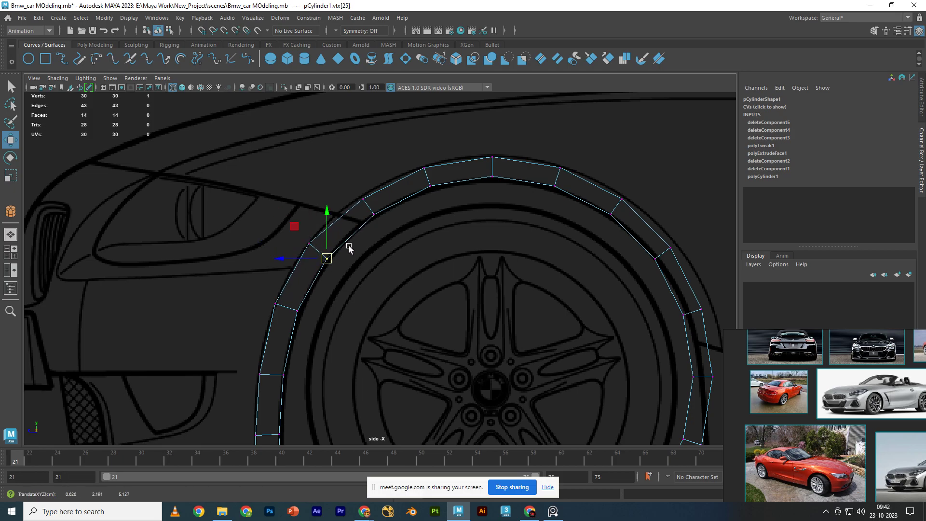
{"action": "left_click", "coordinate": [362, 198]}
{"action": "mouse_move", "coordinate": [363, 199]}
{"action": "left_mouse_down"}
{"action": "mouse_move", "coordinate": [336, 213]}
{"action": "mouse_move", "coordinate": [363, 227]}
{"action": "mouse_move", "coordinate": [375, 174]}
{"action": "mouse_move", "coordinate": [355, 200]}
{"action": "mouse_move", "coordinate": [412, 193]}
{"action": "mouse_move", "coordinate": [389, 213]}
{"action": "left_mouse_up"}
- Lower the inner arch vertices onto the outline, undoing an accidental selection change
{"action": "left_click", "coordinate": [373, 214]}
{"action": "scroll", "coordinate": [393, 223], "scroll_direction": "up", "scroll_amount": 3}
{"action": "middle_click_drag", "start_coordinate": [389, 212], "coordinate": [366, 164], "text": "alt"}
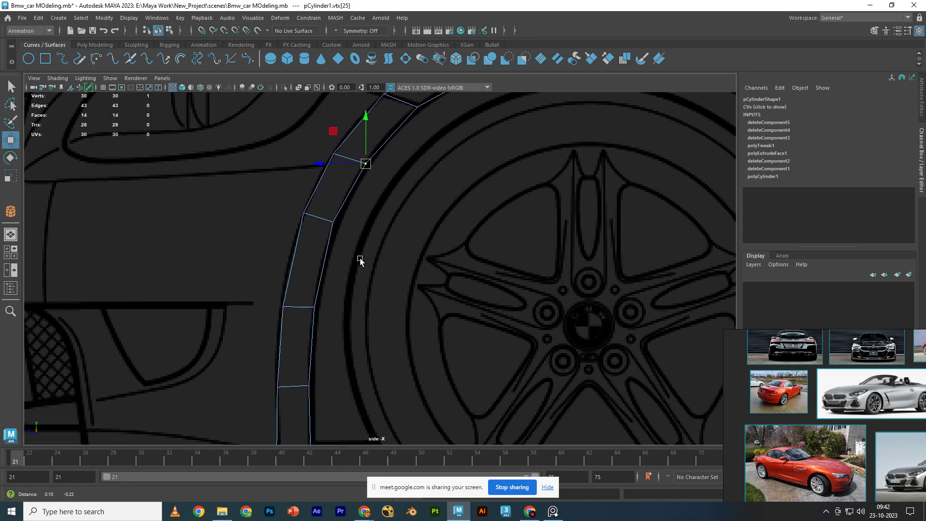
{"action": "middle_click_drag", "start_coordinate": [359, 261], "coordinate": [355, 248], "text": "alt"}
{"action": "mouse_move", "coordinate": [269, 248]}
{"action": "left_mouse_down"}
{"action": "mouse_move", "coordinate": [409, 115]}
{"action": "mouse_move", "coordinate": [407, 176]}
{"action": "left_mouse_up"}
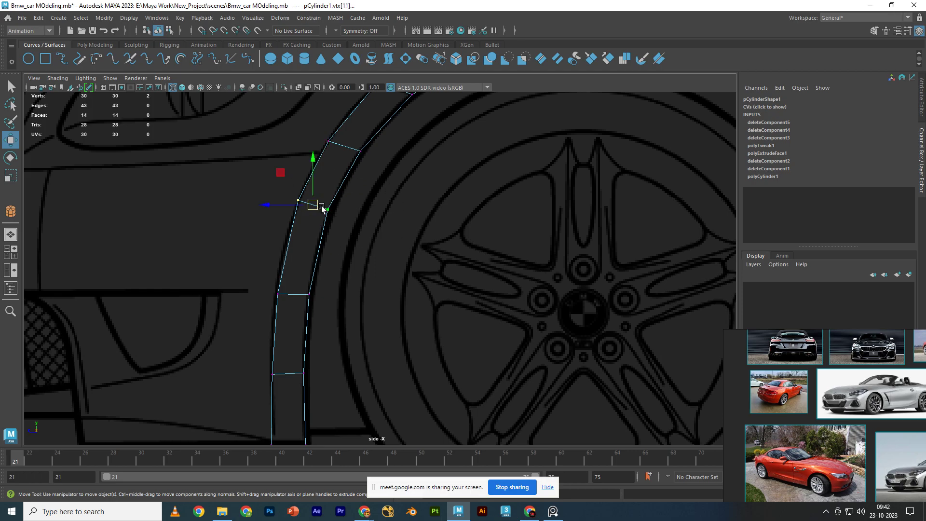
{"action": "left_click_drag", "start_coordinate": [322, 209], "coordinate": [313, 221]}
{"action": "middle_click_drag", "start_coordinate": [249, 321], "coordinate": [248, 224], "text": "alt"}
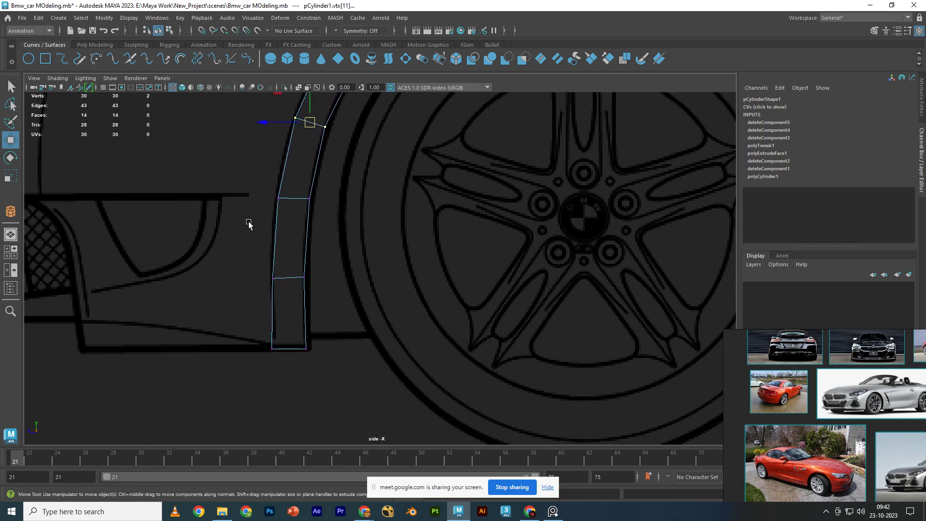
{"action": "key", "text": "ctrl+z"}
{"action": "key", "text": "ctrl+z"}
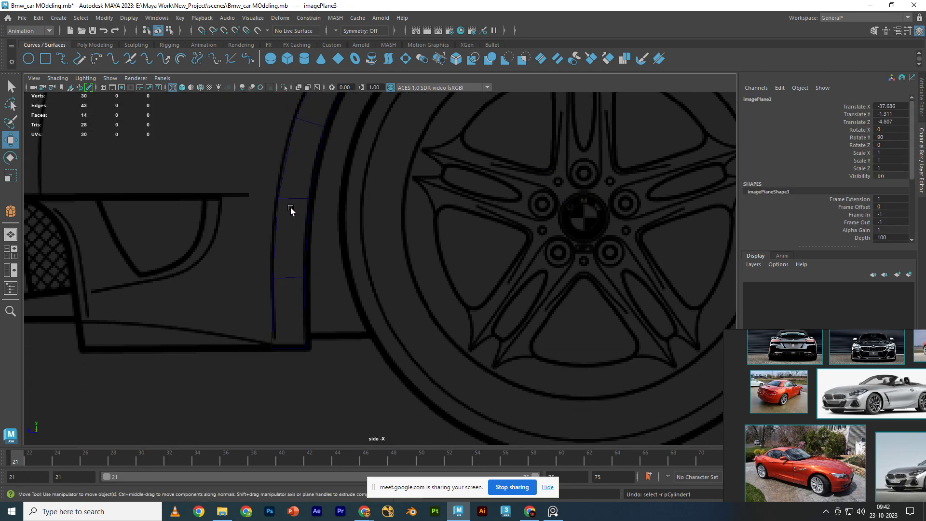
{"action": "key", "text": "ctrl+z"}
{"action": "key", "text": "ctrl+z"}
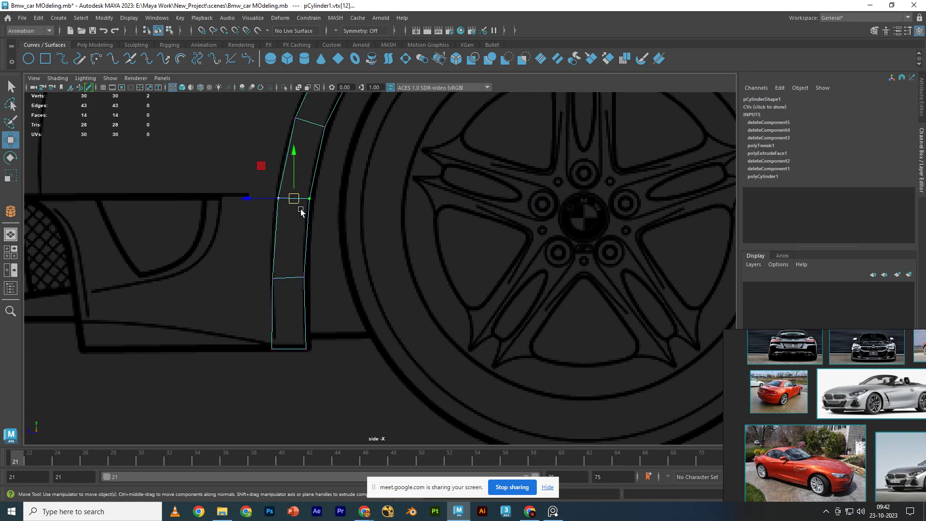
{"action": "left_click_drag", "start_coordinate": [295, 198], "coordinate": [294, 192]}
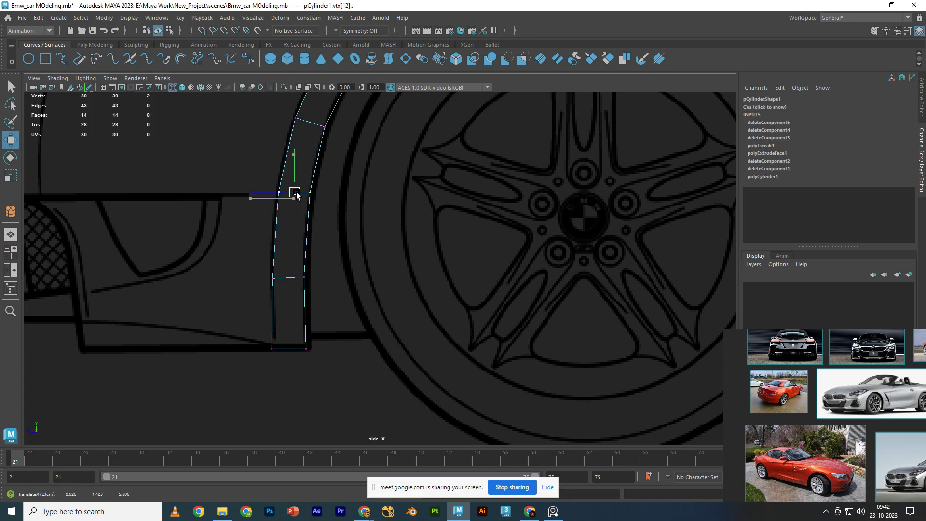
- Lower the vertex at the top of the arch onto the blueprint line
{"action": "scroll", "coordinate": [252, 314], "scroll_direction": "down", "scroll_amount": 3}
{"action": "scroll", "coordinate": [467, 204], "scroll_direction": "down", "scroll_amount": 2}
{"action": "scroll", "coordinate": [467, 204], "scroll_direction": "down", "scroll_amount": 3}
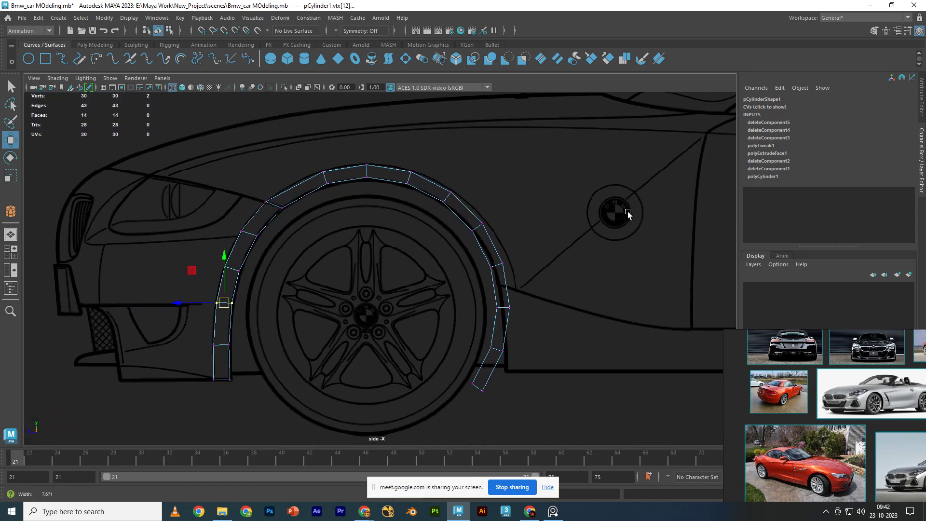
{"action": "scroll", "coordinate": [484, 248], "scroll_direction": "up", "scroll_amount": 2}
{"action": "scroll", "coordinate": [668, 213], "scroll_direction": "up", "scroll_amount": 3}
{"action": "scroll", "coordinate": [500, 256], "scroll_direction": "up", "scroll_amount": 2}
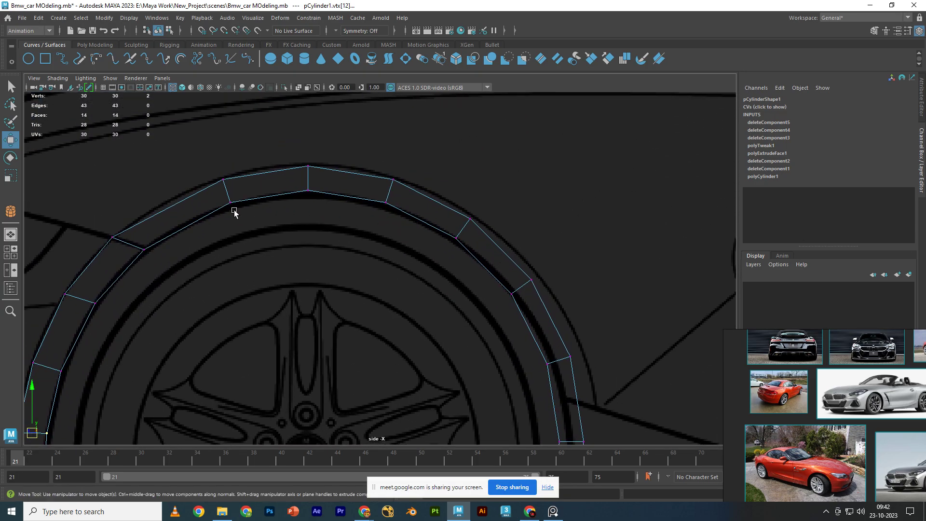
{"action": "scroll", "coordinate": [233, 212], "scroll_direction": "up", "scroll_amount": 1}
{"action": "scroll", "coordinate": [248, 203], "scroll_direction": "up", "scroll_amount": 1}
{"action": "left_click_drag", "start_coordinate": [288, 176], "coordinate": [293, 215]}
{"action": "left_click", "coordinate": [294, 212]}
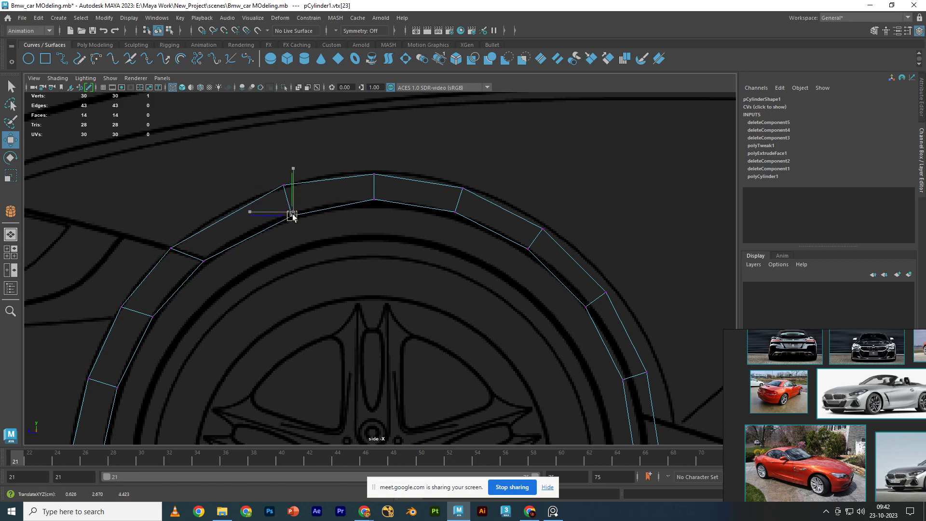
- Fit the top outer and inner arch vertices onto the arch curve
{"action": "left_click", "coordinate": [374, 174]}
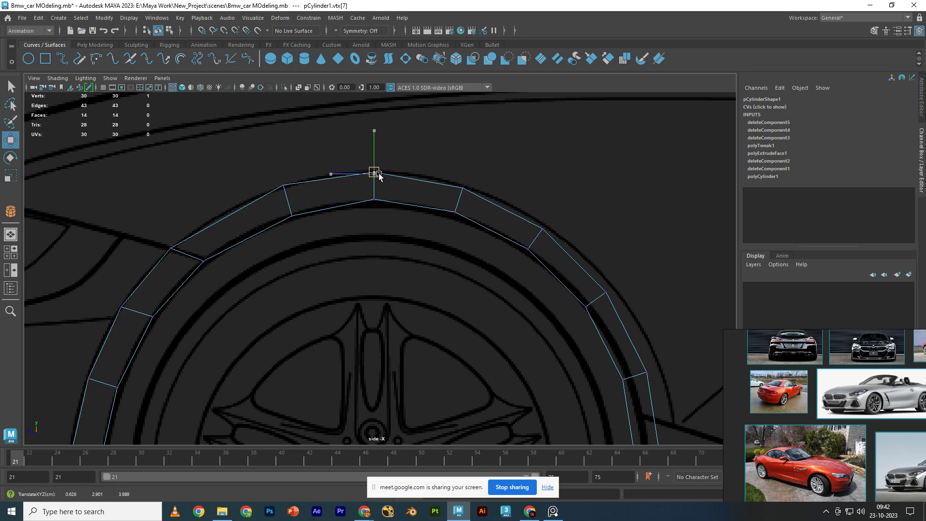
{"action": "left_click", "coordinate": [374, 200]}
{"action": "left_click_drag", "start_coordinate": [374, 200], "coordinate": [373, 205]}
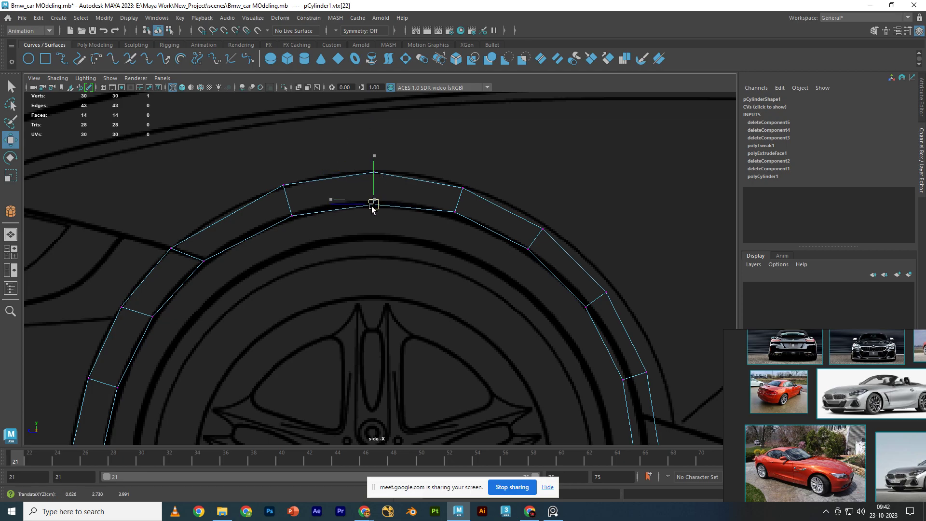
{"action": "left_click", "coordinate": [467, 190]}
{"action": "left_click_drag", "start_coordinate": [466, 190], "coordinate": [454, 219]}
{"action": "left_click", "coordinate": [457, 212]}
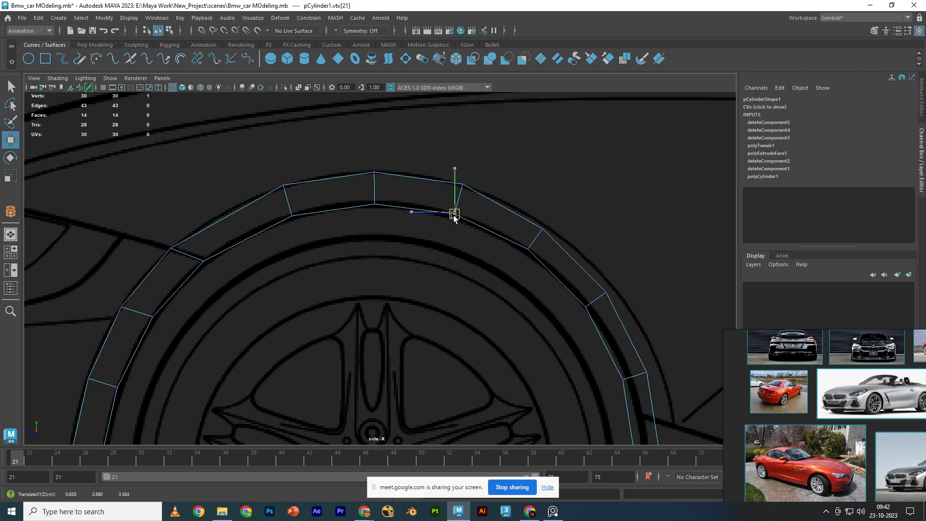
{"action": "middle_click_drag", "start_coordinate": [454, 216], "coordinate": [161, 218], "text": "alt"}
- Fit the rear arch's outer and inner vertices onto the wheel-arch line
{"action": "left_click", "coordinate": [213, 221]}
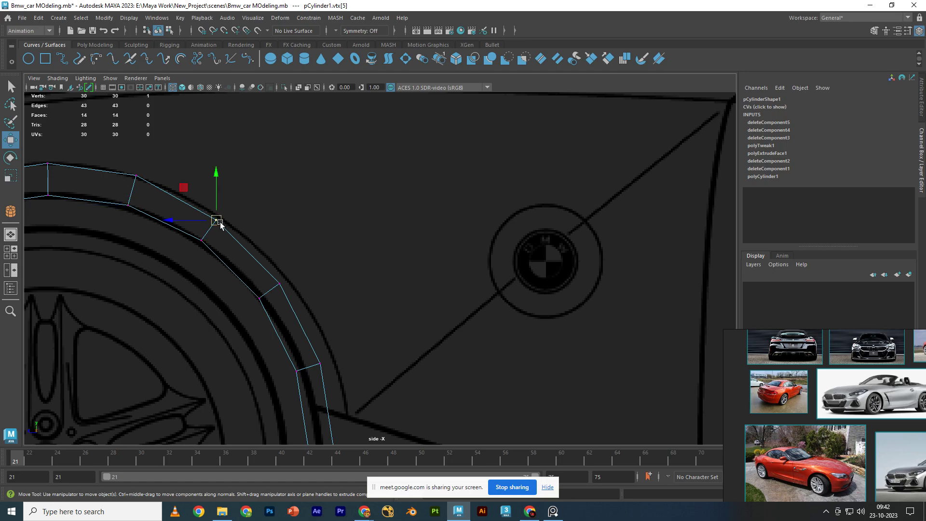
{"action": "middle_click_drag", "start_coordinate": [211, 238], "coordinate": [218, 215], "text": "alt"}
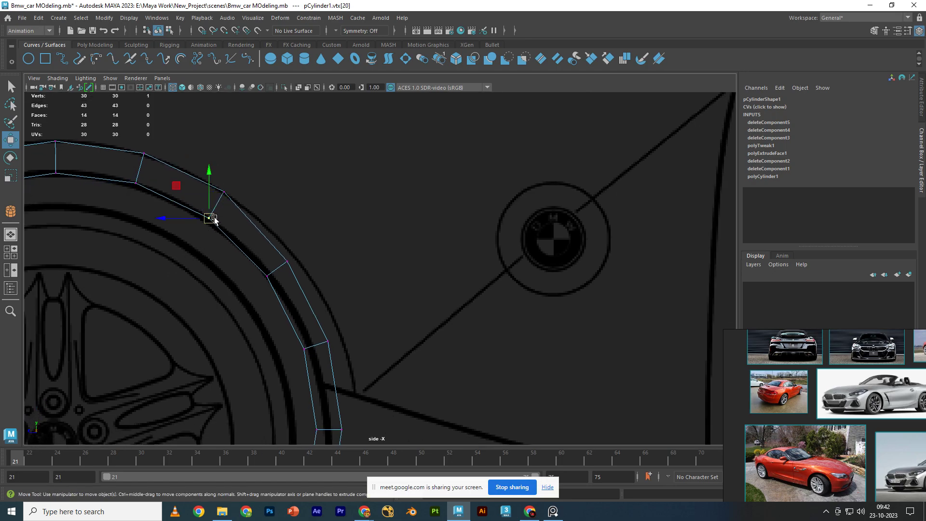
{"action": "left_click", "coordinate": [209, 217]}
{"action": "middle_click_drag", "start_coordinate": [259, 281], "coordinate": [241, 201], "text": "alt"}
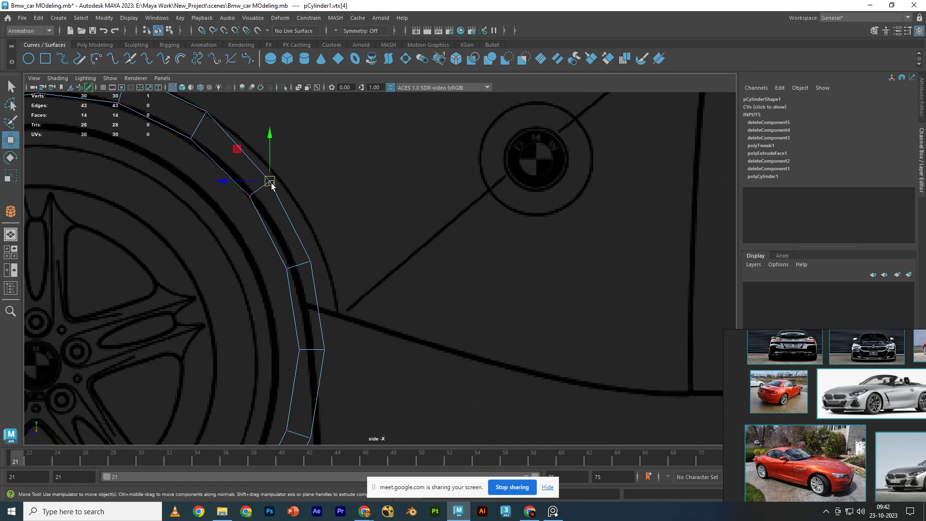
{"action": "left_click", "coordinate": [250, 195]}
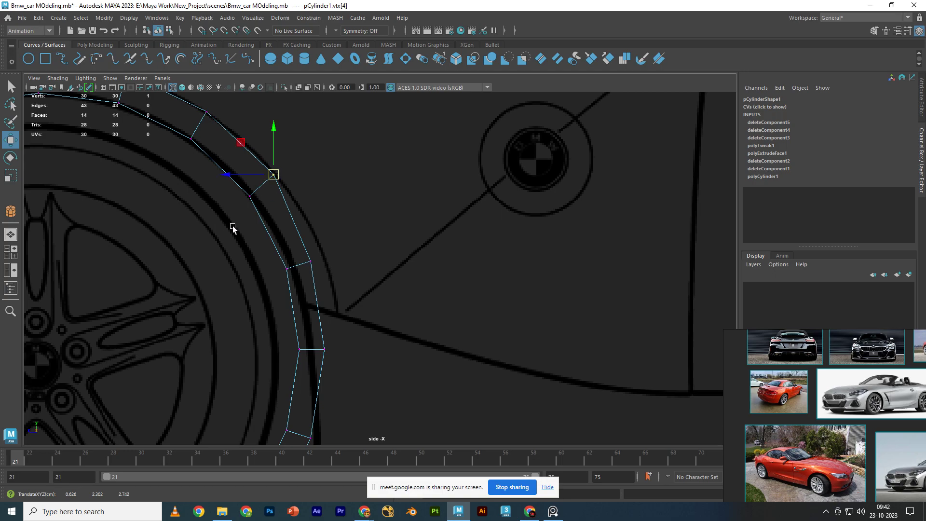
{"action": "left_click", "coordinate": [250, 195]}
{"action": "middle_click_drag", "start_coordinate": [242, 270], "coordinate": [227, 194], "text": "alt"}
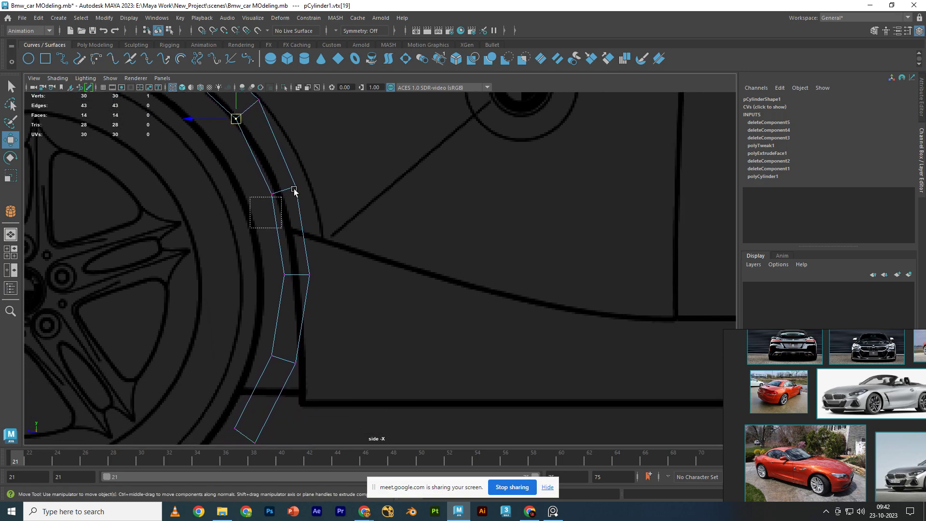
{"action": "left_click_drag", "start_coordinate": [256, 202], "coordinate": [309, 182]}
{"action": "left_click", "coordinate": [305, 182]}
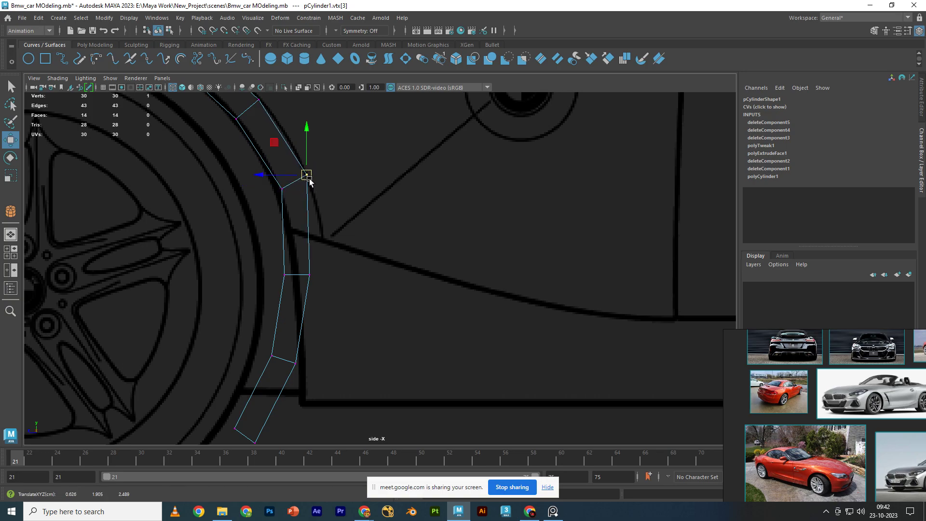
- Move the lower rear vertex pairs up onto the blueprint outline
{"action": "middle_click_drag", "start_coordinate": [283, 236], "coordinate": [292, 193], "text": "alt"}
{"action": "left_click_drag", "start_coordinate": [351, 204], "coordinate": [351, 204]}
{"action": "left_click_drag", "start_coordinate": [304, 232], "coordinate": [315, 189]}
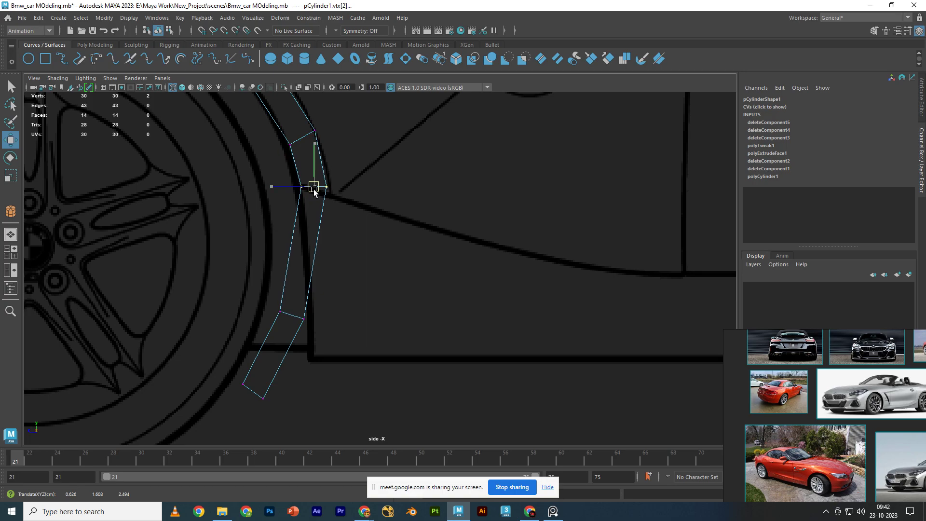
{"action": "mouse_move", "coordinate": [323, 218]}
{"action": "left_mouse_down"}
{"action": "mouse_move", "coordinate": [349, 167]}
{"action": "mouse_move", "coordinate": [336, 196]}
{"action": "left_mouse_up"}
{"action": "middle_click_drag", "start_coordinate": [336, 196], "coordinate": [346, 138], "text": "alt"}
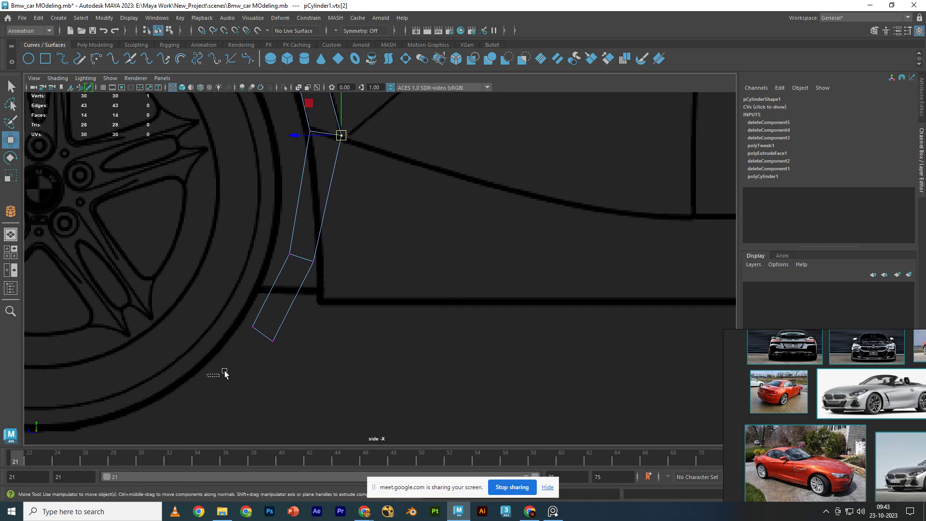
- Align the strip's bottom rear vertices to the blueprint's lower body line
{"action": "mouse_move", "coordinate": [225, 373]}
{"action": "left_mouse_down"}
{"action": "mouse_move", "coordinate": [369, 292]}
{"action": "mouse_move", "coordinate": [323, 304]}
{"action": "left_mouse_up"}
{"action": "left_click", "coordinate": [327, 302]}
{"action": "left_click", "coordinate": [328, 311]}
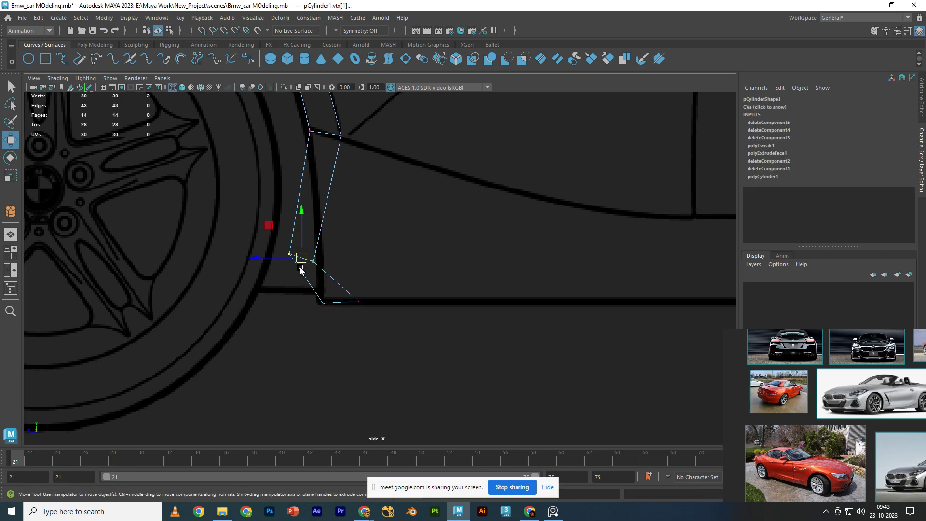
{"action": "left_click_drag", "start_coordinate": [301, 257], "coordinate": [338, 258]}
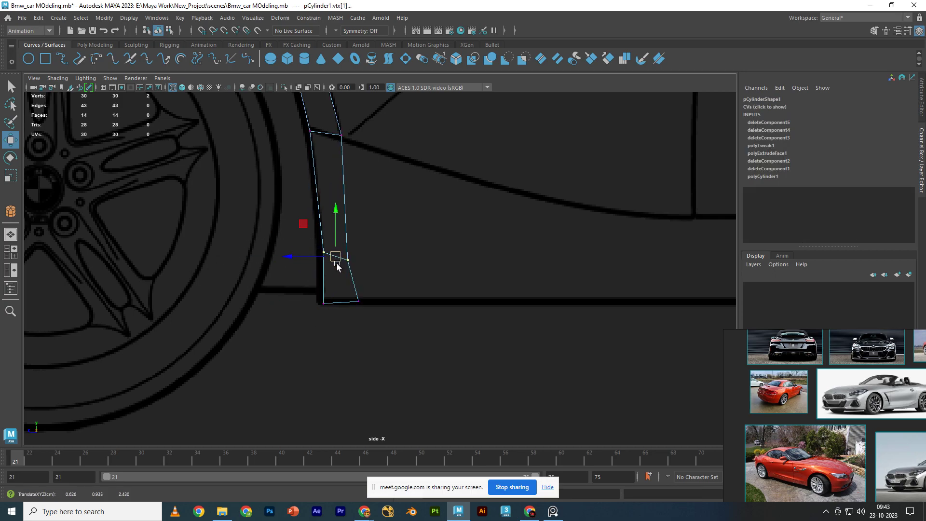
{"action": "left_click", "coordinate": [347, 261]}
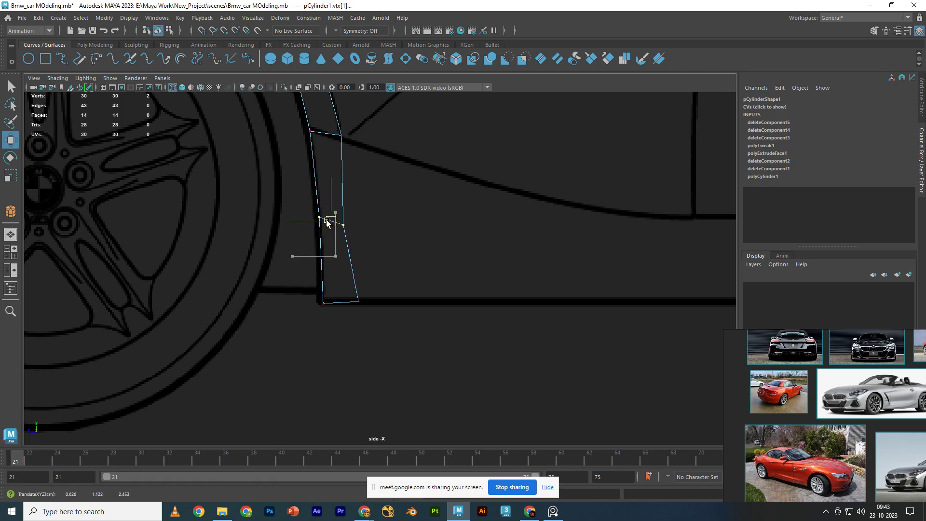
{"action": "left_click_drag", "start_coordinate": [348, 261], "coordinate": [351, 218]}
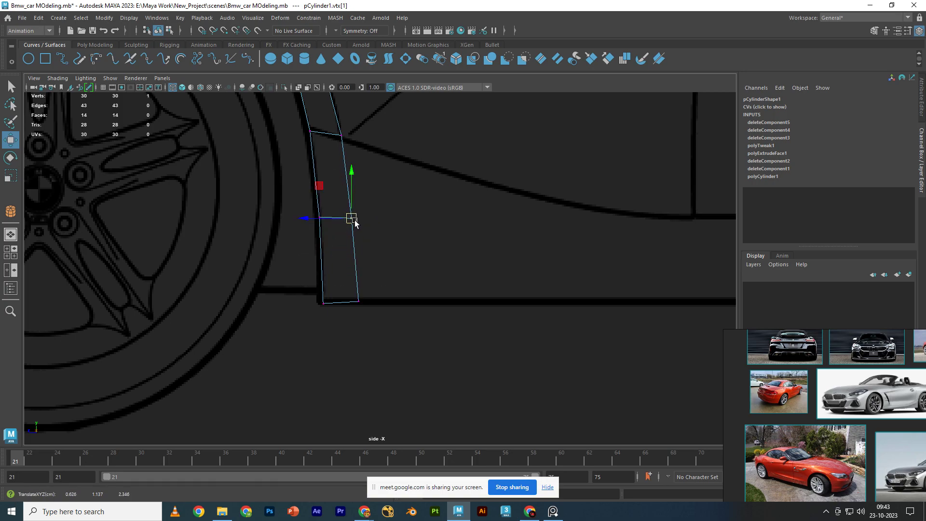
{"action": "mouse_move", "coordinate": [308, 338]}
{"action": "left_mouse_down"}
{"action": "mouse_move", "coordinate": [336, 300]}
{"action": "mouse_move", "coordinate": [389, 289]}
{"action": "left_mouse_up"}
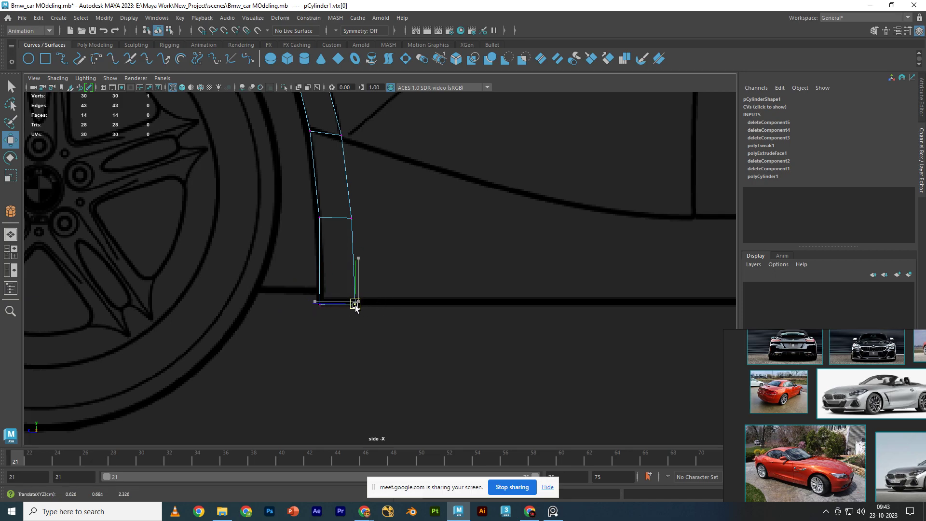
{"action": "middle_click_drag", "start_coordinate": [356, 304], "coordinate": [431, 377], "text": "alt"}
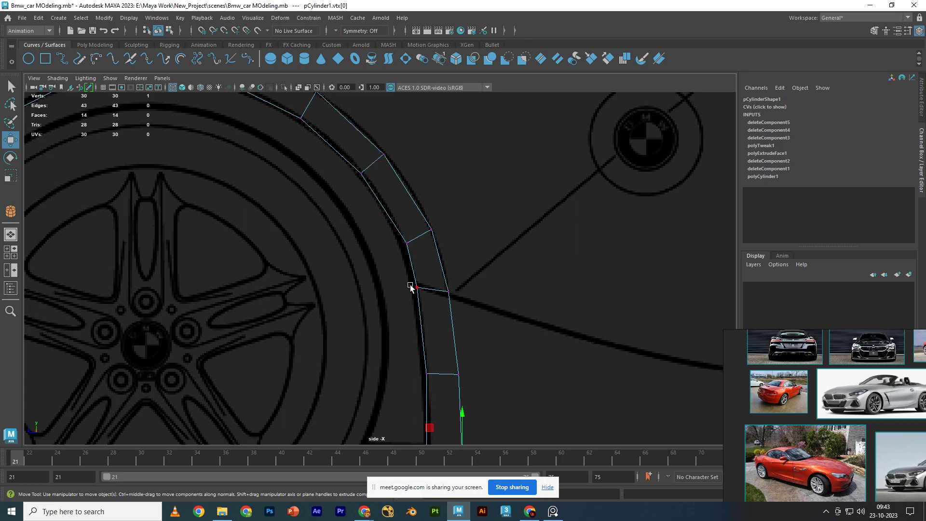
- Maximize the top view and frame the wheel-arch strip in it
{"action": "scroll", "coordinate": [410, 288], "scroll_direction": "down", "scroll_amount": 5}
{"action": "scroll", "coordinate": [410, 288], "scroll_direction": "down", "scroll_amount": 2}
{"action": "scroll", "coordinate": [365, 278], "scroll_direction": "up", "scroll_amount": 2}
{"action": "scroll", "coordinate": [365, 278], "scroll_direction": "up", "scroll_amount": 2}
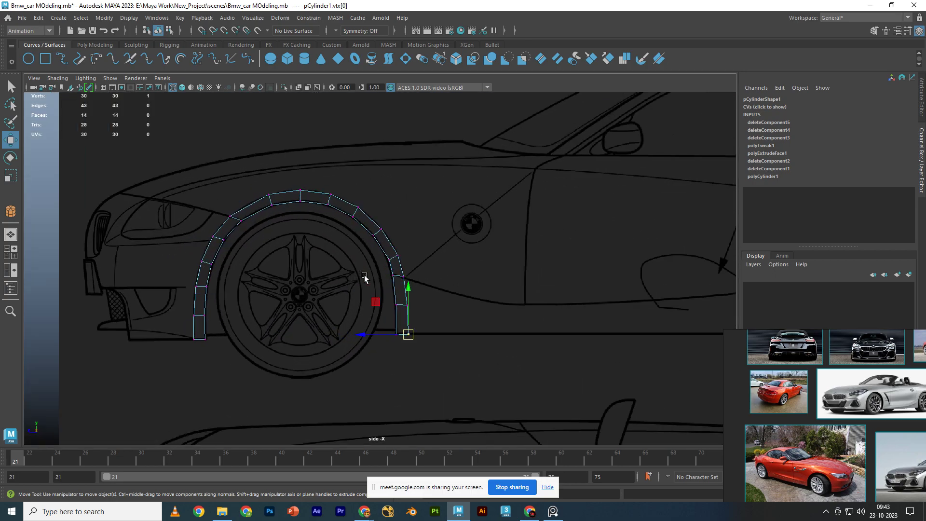
{"action": "scroll", "coordinate": [364, 277], "scroll_direction": "up", "scroll_amount": 1}
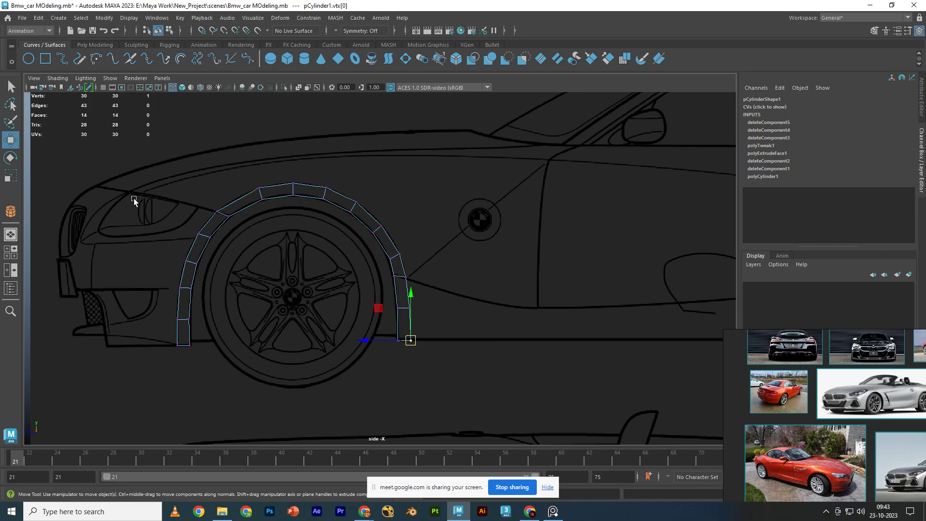
{"action": "key", "text": "space"}
{"action": "scroll", "coordinate": [195, 199], "scroll_direction": "up", "scroll_amount": 3}
{"action": "middle_click_drag", "start_coordinate": [202, 201], "coordinate": [203, 138], "text": "alt"}
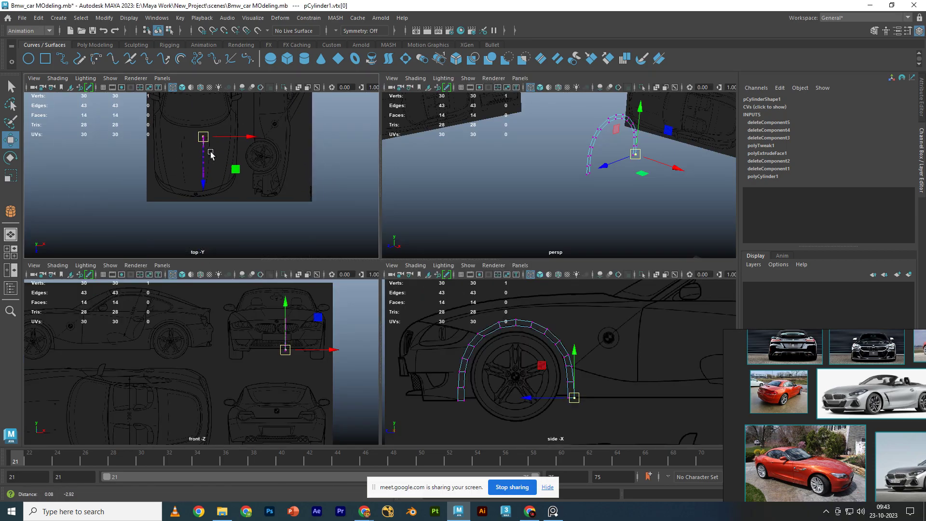
{"action": "scroll", "coordinate": [205, 103], "scroll_direction": "up", "scroll_amount": 2}
{"action": "scroll", "coordinate": [211, 172], "scroll_direction": "up", "scroll_amount": 2}
{"action": "middle_click_drag", "start_coordinate": [211, 171], "coordinate": [211, 189], "text": "alt"}
{"action": "key", "text": "space"}
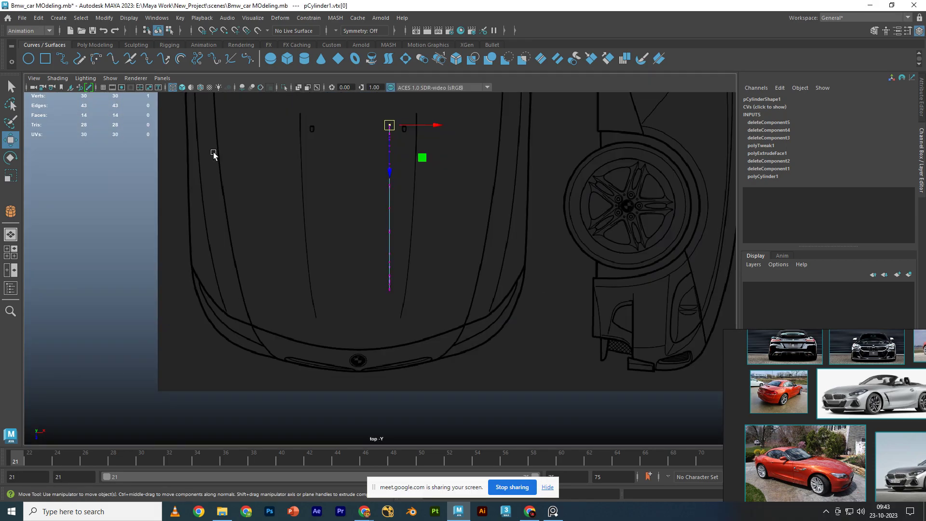
{"action": "middle_click_drag", "start_coordinate": [286, 243], "coordinate": [263, 247], "text": "alt"}
- Move all 30 strip vertices along X onto the fender's outer edge, then restore four views
{"action": "left_click_drag", "start_coordinate": [241, 372], "coordinate": [432, 104]}
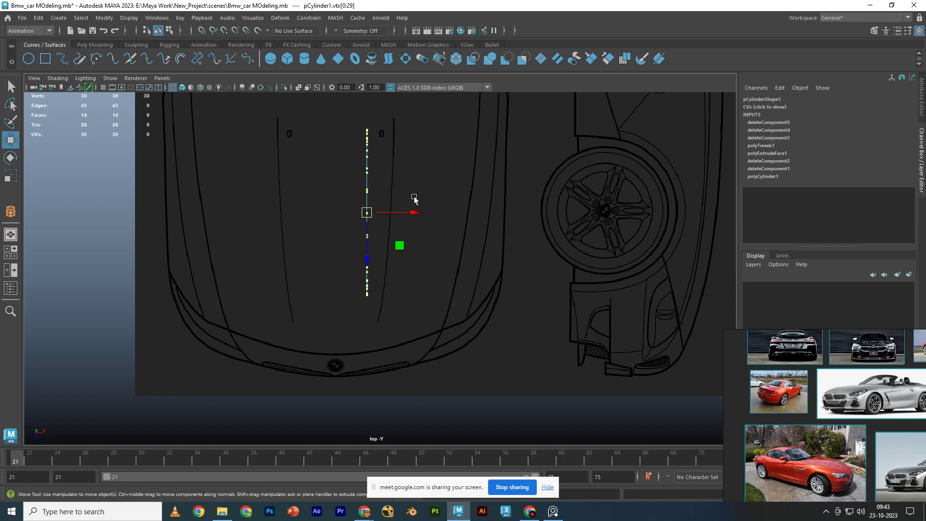
{"action": "left_click_drag", "start_coordinate": [406, 215], "coordinate": [543, 216]}
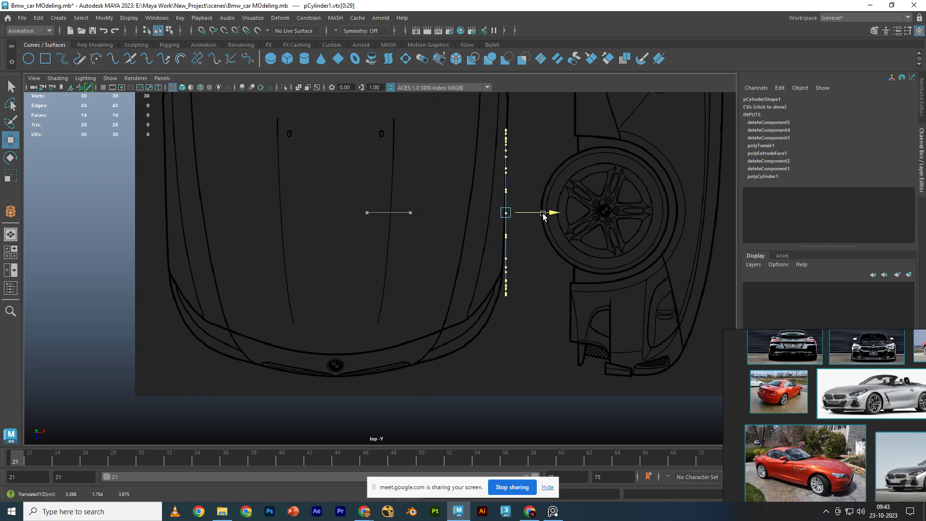
{"action": "key", "text": "space"}
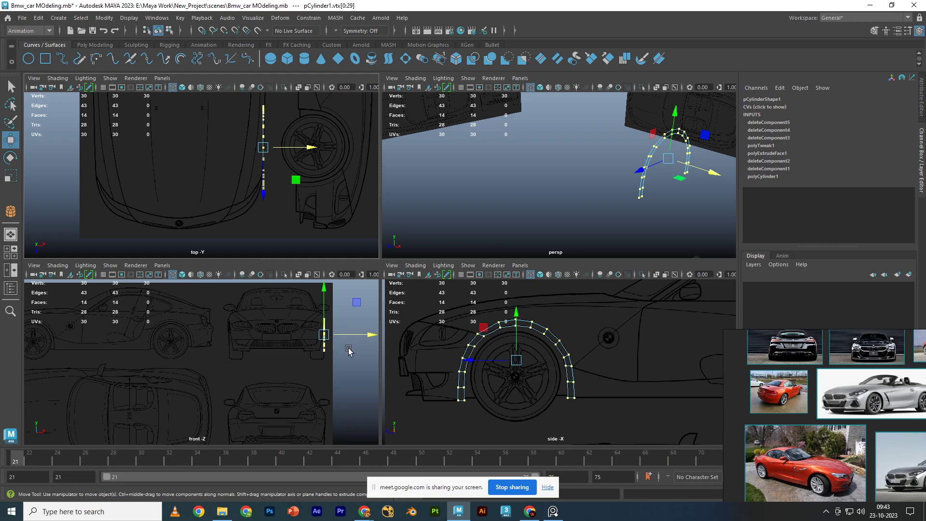
{"action": "scroll", "coordinate": [320, 338], "scroll_direction": "up", "scroll_amount": 4}
{"action": "scroll", "coordinate": [323, 357], "scroll_direction": "up", "scroll_amount": 3}
{"action": "scroll", "coordinate": [325, 371], "scroll_direction": "up", "scroll_amount": 3}
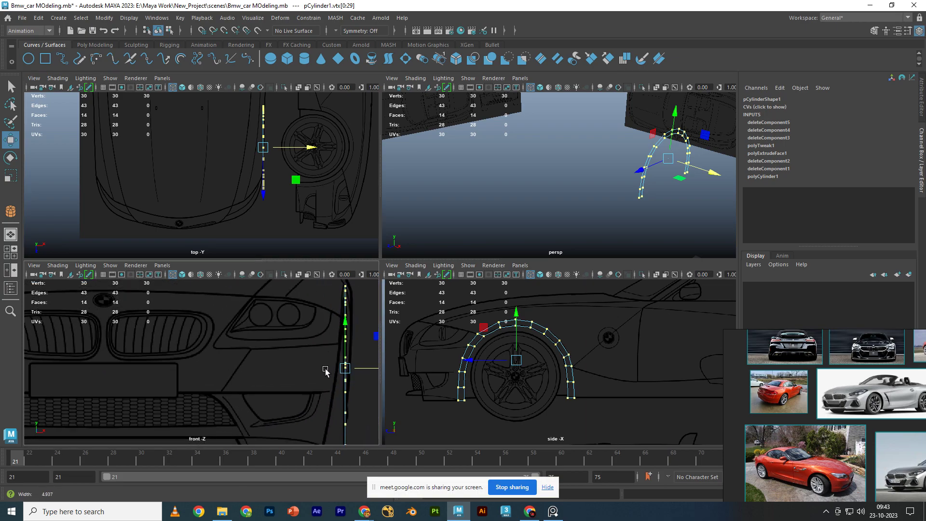
{"action": "scroll", "coordinate": [299, 362], "scroll_direction": "up", "scroll_amount": 2}
{"action": "scroll", "coordinate": [260, 347], "scroll_direction": "up", "scroll_amount": 2}
{"action": "scroll", "coordinate": [255, 381], "scroll_direction": "up", "scroll_amount": 2}
{"action": "scroll", "coordinate": [243, 373], "scroll_direction": "up", "scroll_amount": 2}
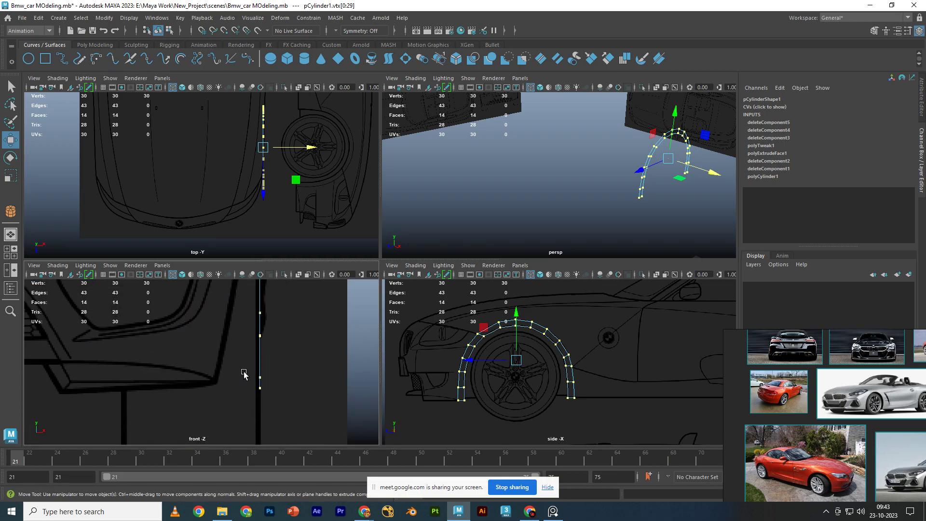
- Pull the strip's bottom and lower-left arch vertices inward along X in the front view
{"action": "mouse_move", "coordinate": [234, 418]}
{"action": "left_mouse_down"}
{"action": "mouse_move", "coordinate": [292, 367]}
{"action": "mouse_move", "coordinate": [250, 385]}
{"action": "left_mouse_up"}
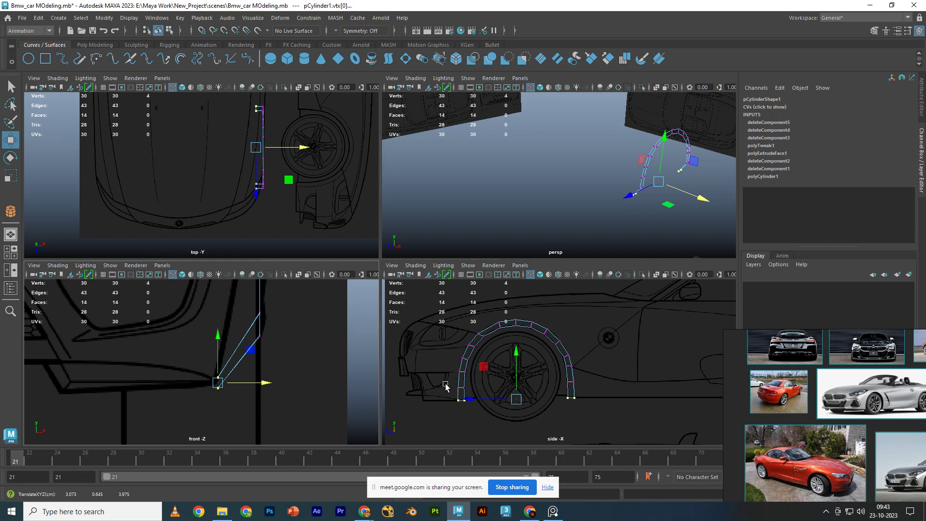
{"action": "left_click_drag", "start_coordinate": [445, 385], "coordinate": [602, 379]}
{"action": "left_click_drag", "start_coordinate": [449, 386], "coordinate": [474, 406], "text": "shift"}
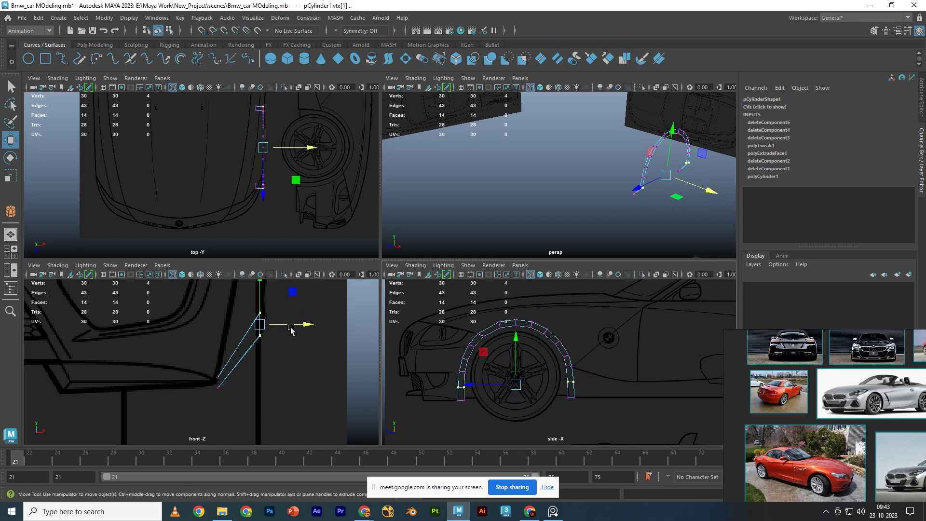
{"action": "left_click_drag", "start_coordinate": [291, 327], "coordinate": [263, 332]}
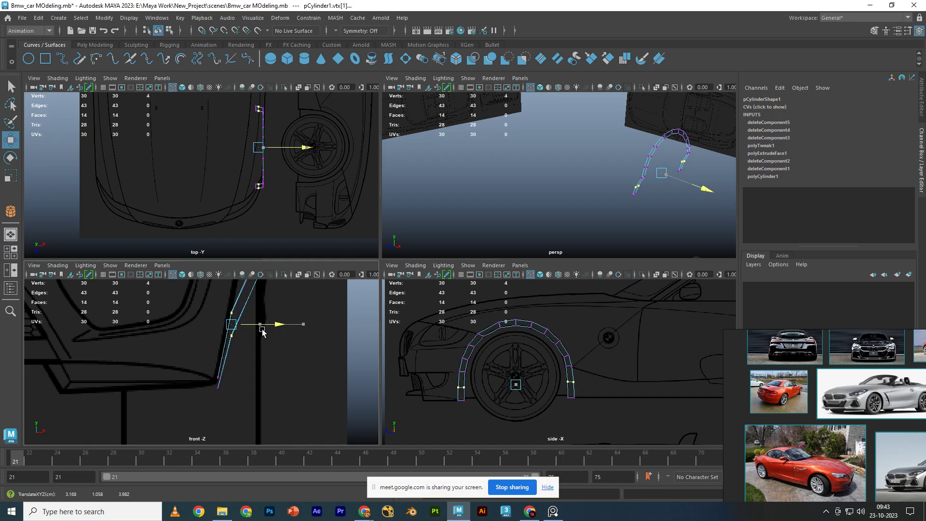
- Pull the next pair of arch vertices inward to the front-view outline
{"action": "scroll", "coordinate": [269, 368], "scroll_direction": "up", "scroll_amount": 2}
{"action": "scroll", "coordinate": [270, 371], "scroll_direction": "down", "scroll_amount": 2}
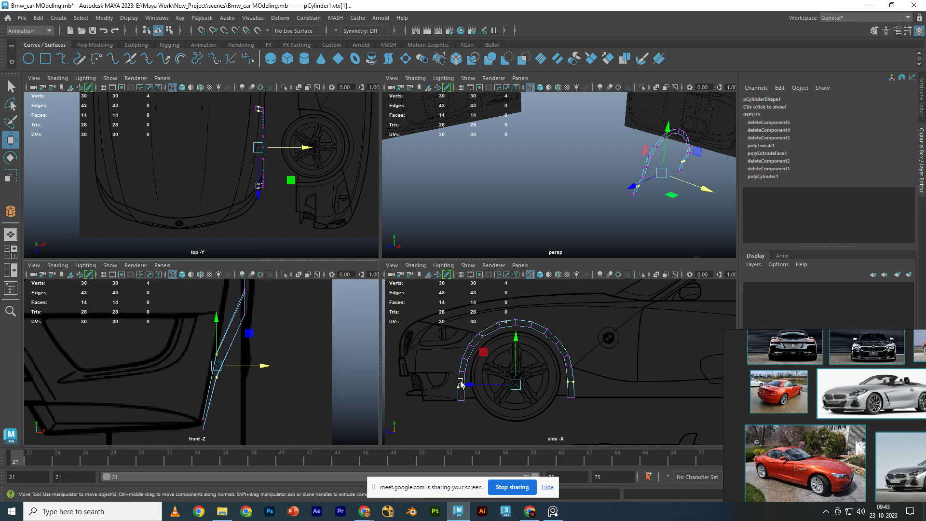
{"action": "scroll", "coordinate": [467, 383], "scroll_direction": "up", "scroll_amount": 3}
{"action": "middle_click_drag", "start_coordinate": [394, 386], "coordinate": [448, 360], "text": "alt"}
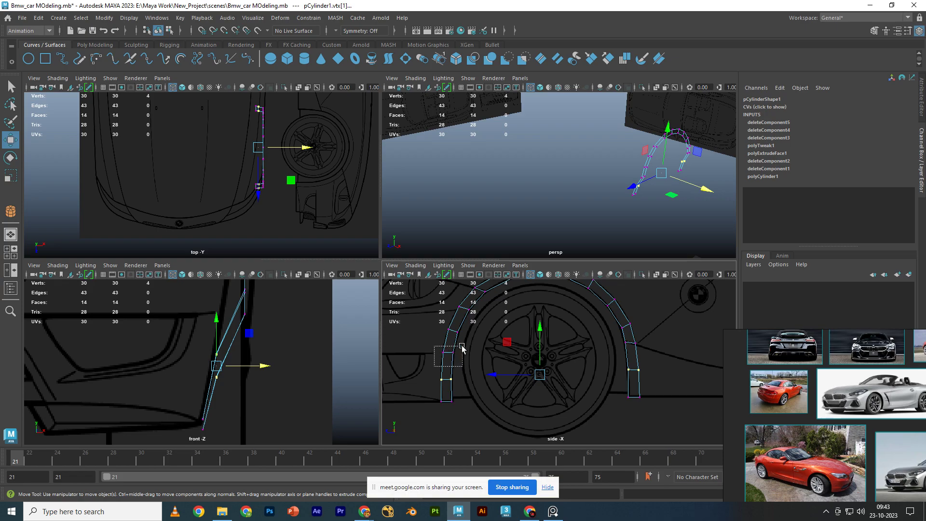
{"action": "left_click_drag", "start_coordinate": [436, 343], "coordinate": [464, 364]}
{"action": "middle_click_drag", "start_coordinate": [306, 338], "coordinate": [300, 387], "text": "alt"}
{"action": "left_click_drag", "start_coordinate": [289, 359], "coordinate": [269, 362]}
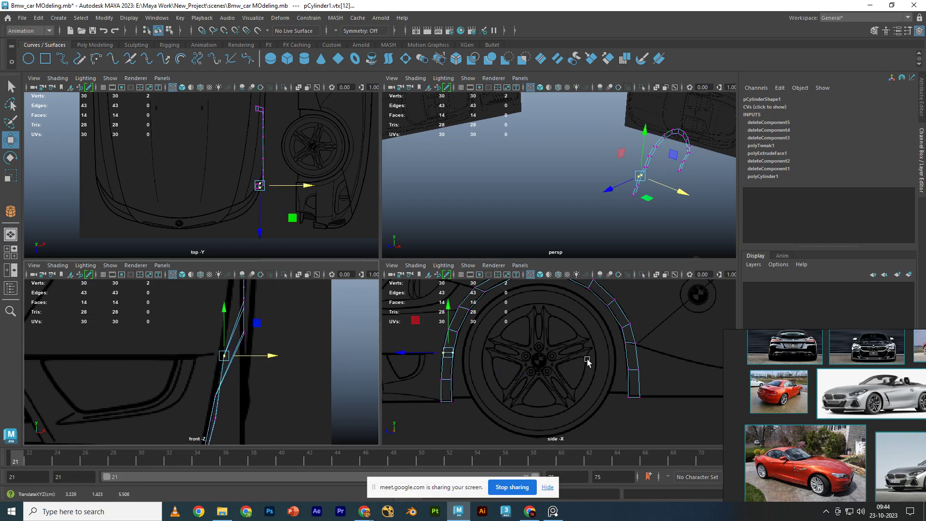
- Move the rear arch vertex inward along X to match the front view
{"action": "left_click_drag", "start_coordinate": [637, 338], "coordinate": [609, 360]}
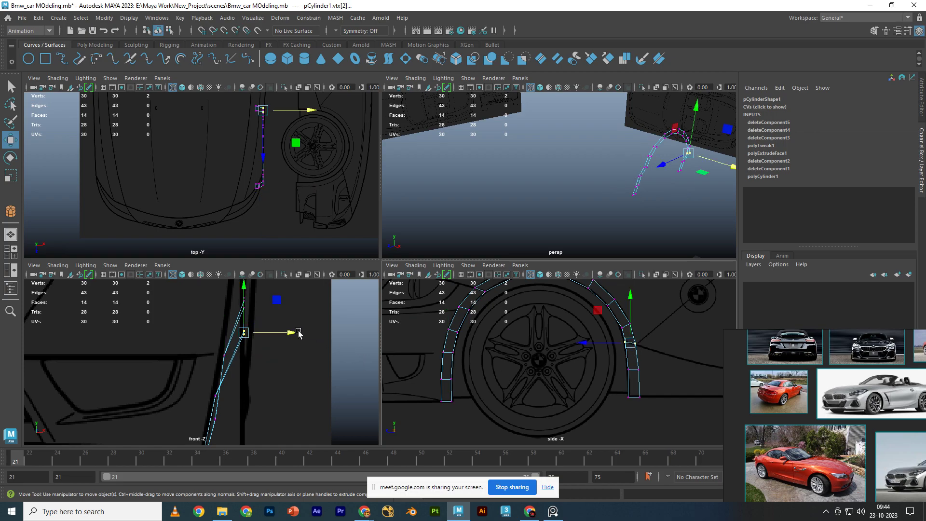
{"action": "left_click_drag", "start_coordinate": [299, 334], "coordinate": [277, 342]}
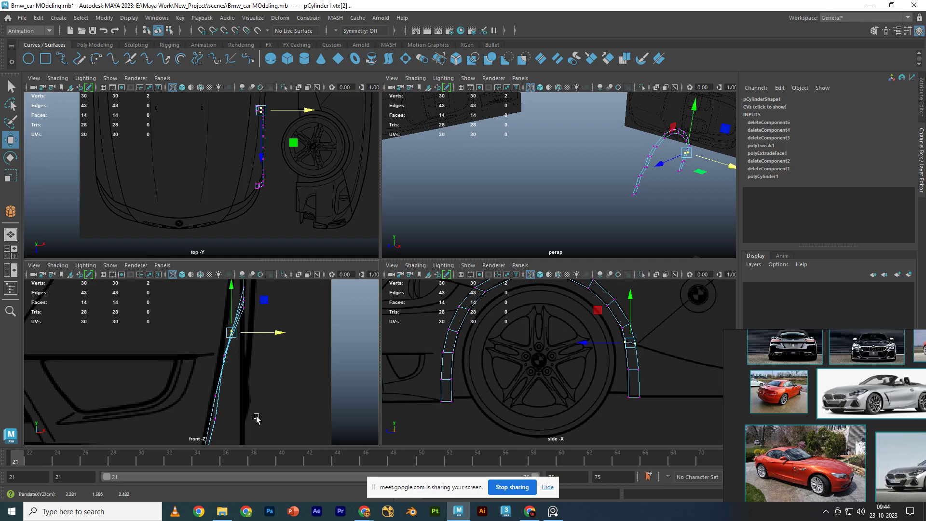
{"action": "middle_click_drag", "start_coordinate": [256, 418], "coordinate": [246, 364], "text": "alt"}
- Move the bottom-rear vertex and the next one up the arch inward along X
{"action": "mouse_move", "coordinate": [244, 355]}
{"action": "left_mouse_down"}
{"action": "mouse_move", "coordinate": [213, 380]}
{"action": "mouse_move", "coordinate": [235, 367]}
{"action": "left_mouse_up"}
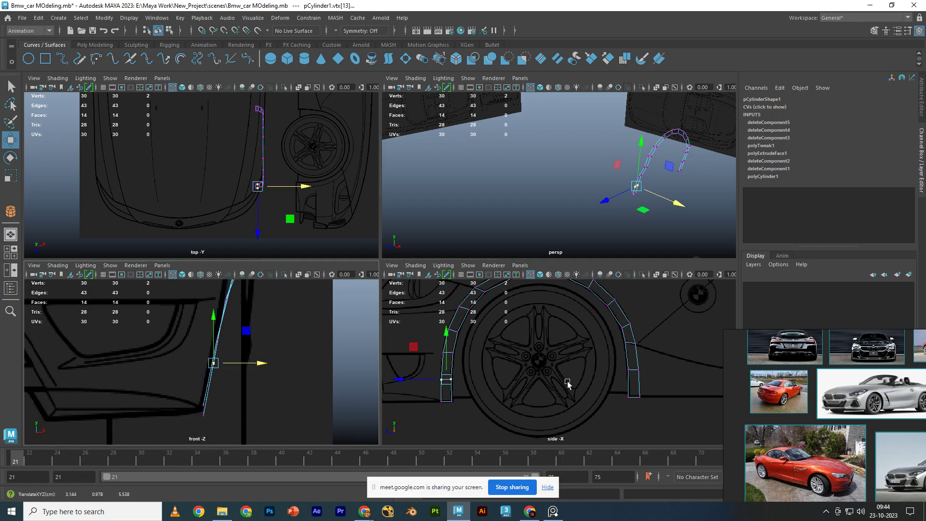
{"action": "middle_click_drag", "start_coordinate": [565, 383], "coordinate": [562, 425], "text": "alt"}
{"action": "left_click", "coordinate": [446, 395]}
{"action": "middle_click_drag", "start_coordinate": [279, 361], "coordinate": [271, 383], "text": "alt"}
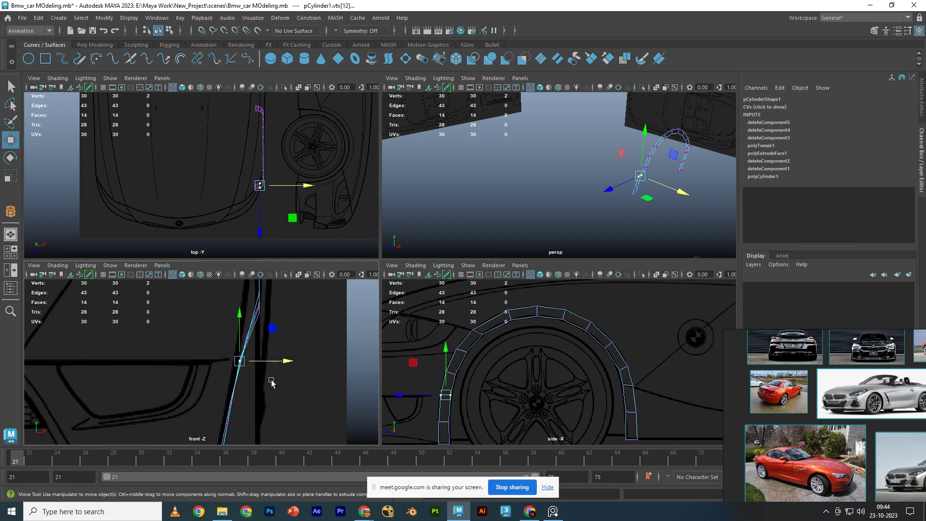
{"action": "left_click_drag", "start_coordinate": [479, 393], "coordinate": [438, 362]}
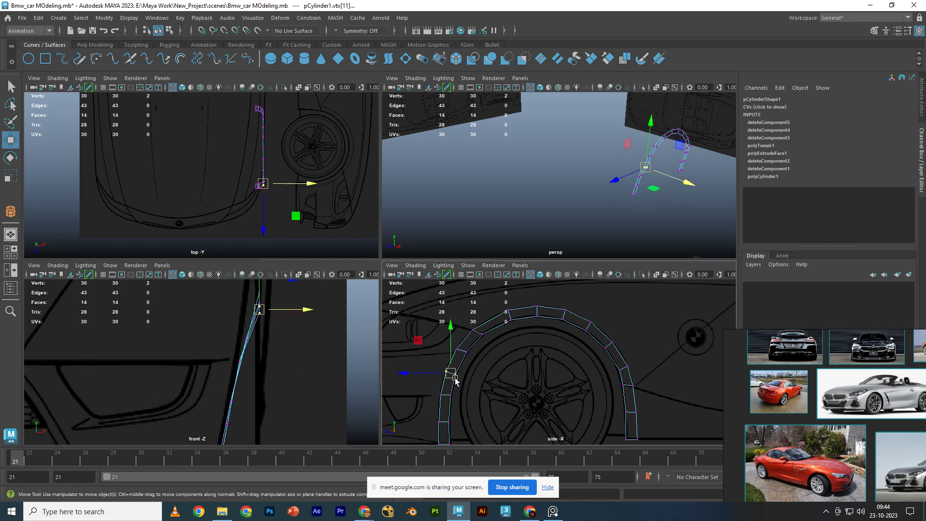
{"action": "scroll", "coordinate": [449, 376], "scroll_direction": "up", "scroll_amount": 1}
{"action": "middle_click_drag", "start_coordinate": [220, 317], "coordinate": [220, 349], "text": "alt"}
{"action": "left_click_drag", "start_coordinate": [297, 343], "coordinate": [291, 347]}
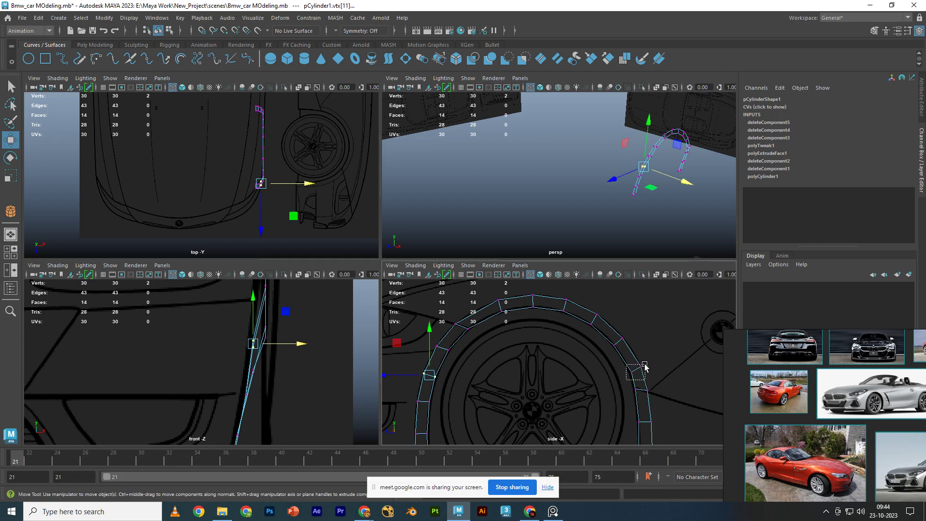
- Shift the upper-right and upper arch vertices slightly inward along X
{"action": "left_click_drag", "start_coordinate": [627, 381], "coordinate": [649, 360]}
{"action": "left_click_drag", "start_coordinate": [301, 339], "coordinate": [292, 339]}
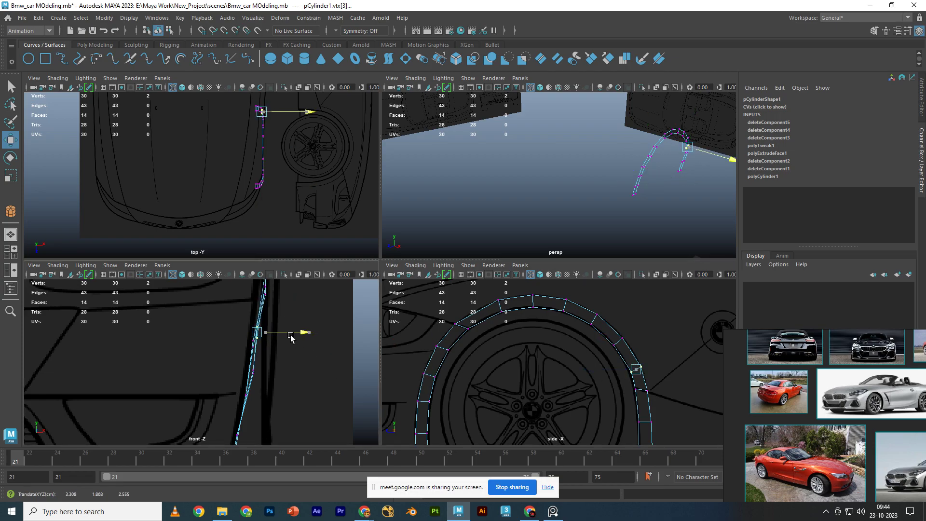
{"action": "middle_click_drag", "start_coordinate": [540, 397], "coordinate": [536, 347], "text": "alt"}
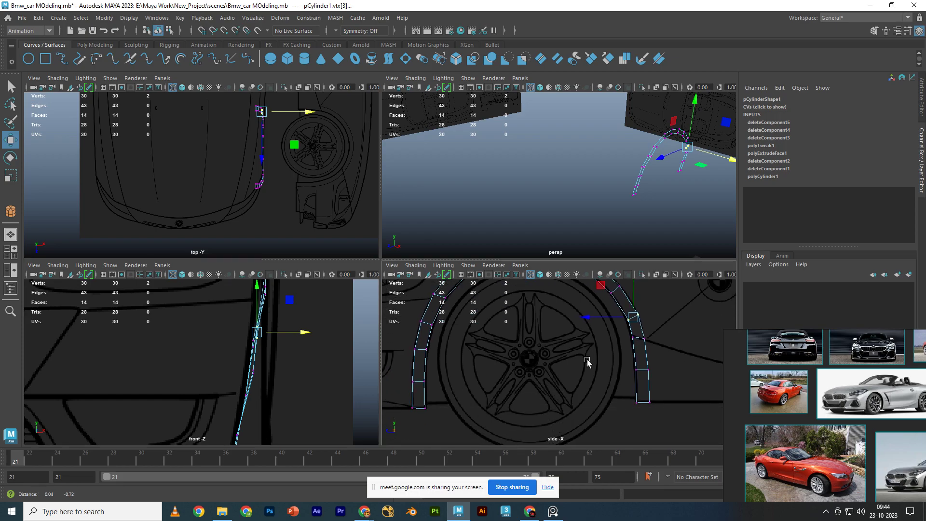
{"action": "left_click", "coordinate": [649, 368]}
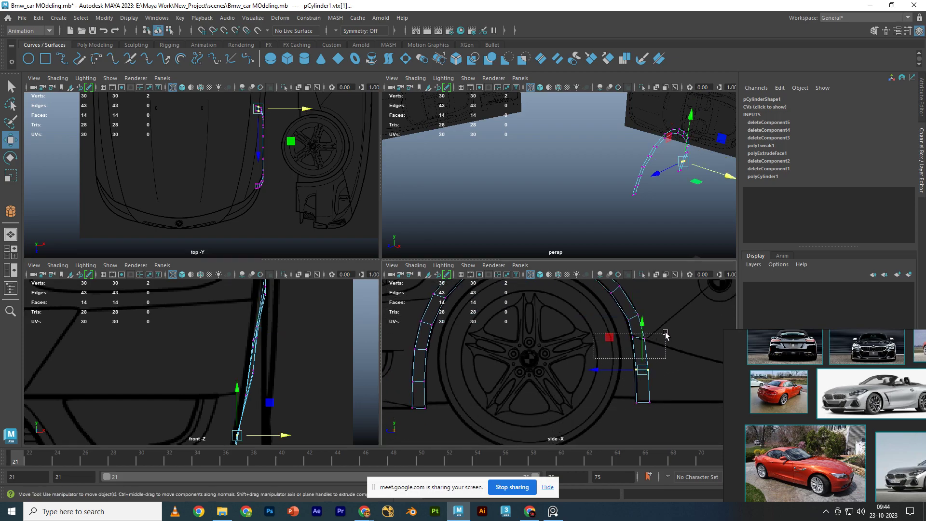
{"action": "left_click_drag", "start_coordinate": [593, 360], "coordinate": [669, 330]}
{"action": "left_click_drag", "start_coordinate": [291, 373], "coordinate": [291, 376]}
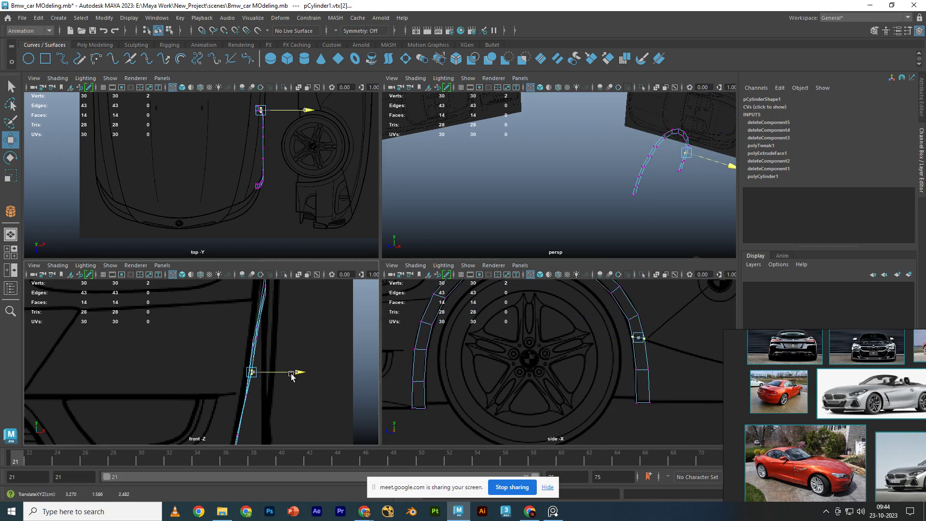
- Nudge the upper-front arch vertex slightly inward along X
{"action": "middle_click_drag", "start_coordinate": [452, 322], "coordinate": [450, 382], "text": "alt"}
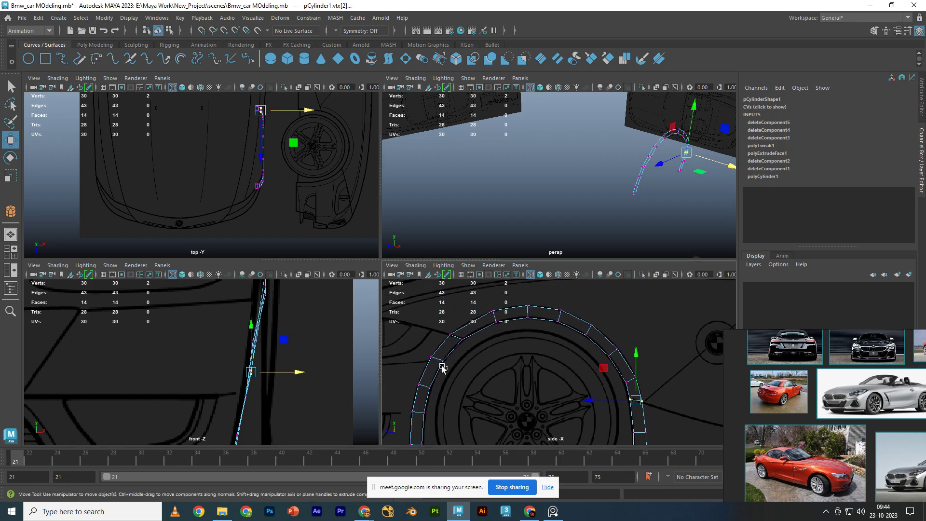
{"action": "left_click", "coordinate": [442, 367]}
{"action": "middle_click_drag", "start_coordinate": [238, 361], "coordinate": [295, 347], "text": "alt"}
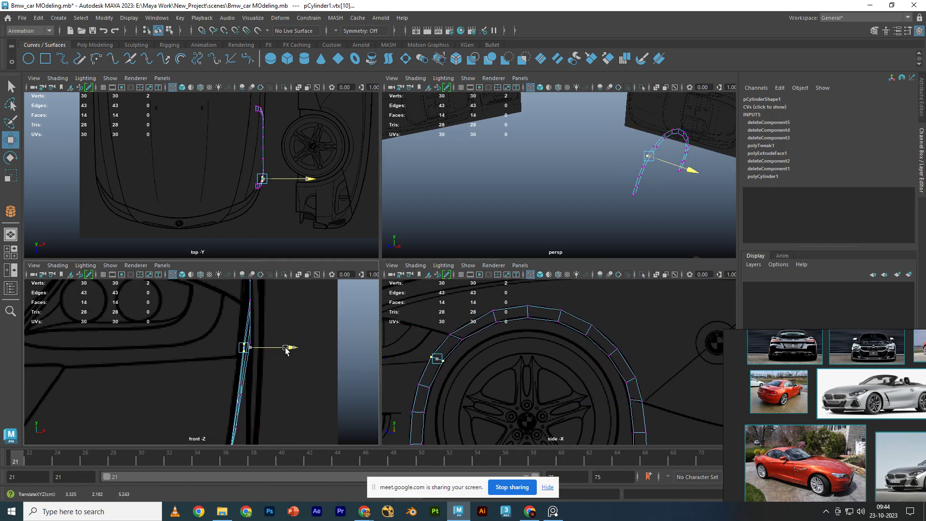
{"action": "left_click_drag", "start_coordinate": [285, 347], "coordinate": [284, 347]}
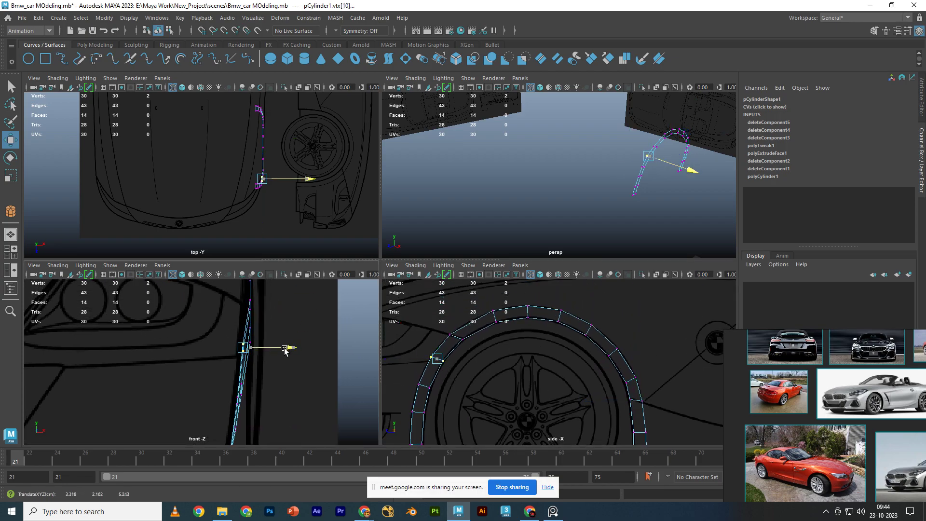
- Move another arch vertex and the top arch vertices inward to the blueprint line
{"action": "left_click", "coordinate": [607, 359]}
{"action": "middle_click_drag", "start_coordinate": [284, 354], "coordinate": [284, 369], "text": "alt"}
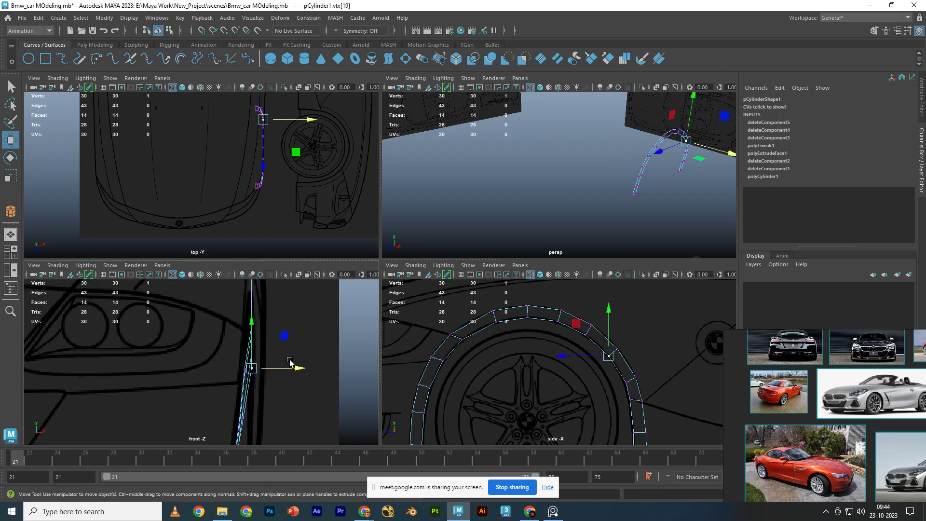
{"action": "left_click_drag", "start_coordinate": [283, 369], "coordinate": [280, 370]}
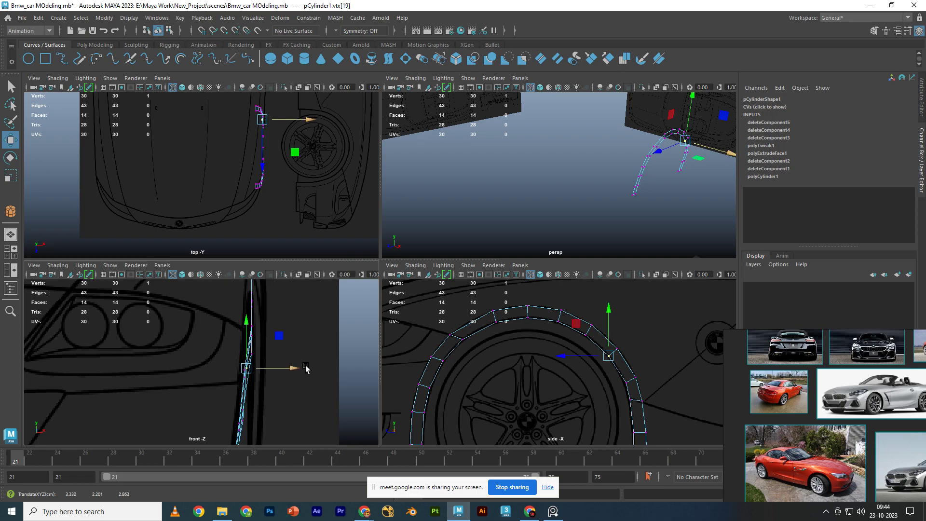
{"action": "left_click_drag", "start_coordinate": [446, 330], "coordinate": [473, 358]}
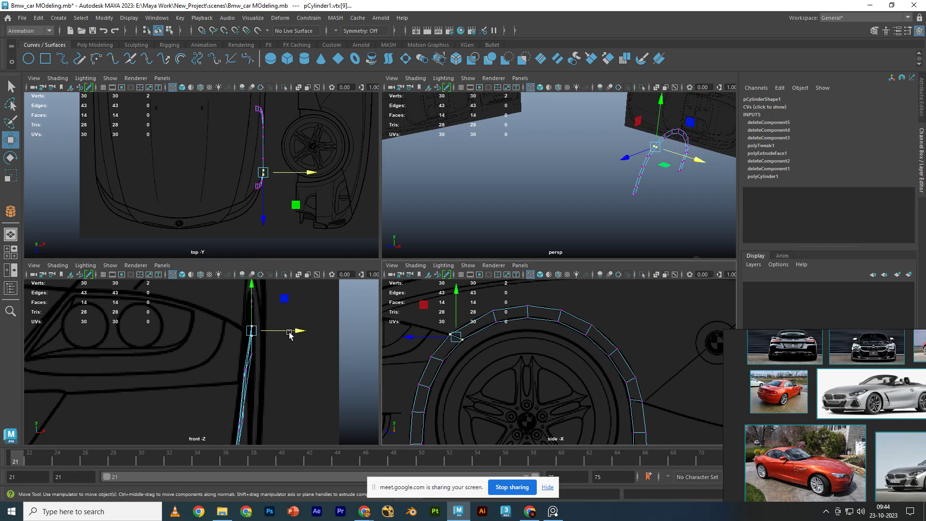
{"action": "left_click_drag", "start_coordinate": [290, 335], "coordinate": [283, 338]}
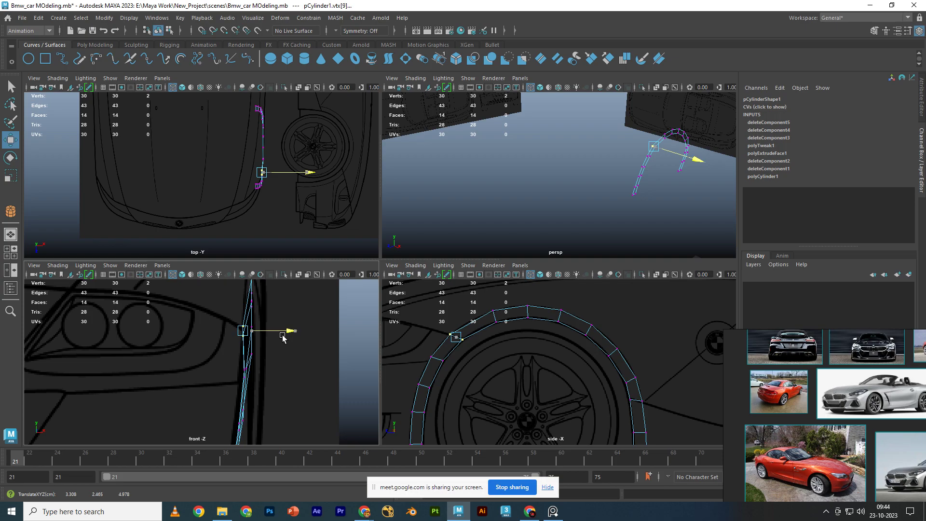
{"action": "left_click", "coordinate": [263, 159]}
- Align the top-of-arch vertex and its neighbours along X with the front outline
{"action": "middle_click_drag", "start_coordinate": [267, 383], "coordinate": [270, 416], "text": "alt"}
{"action": "left_click_drag", "start_coordinate": [286, 339], "coordinate": [279, 340]}
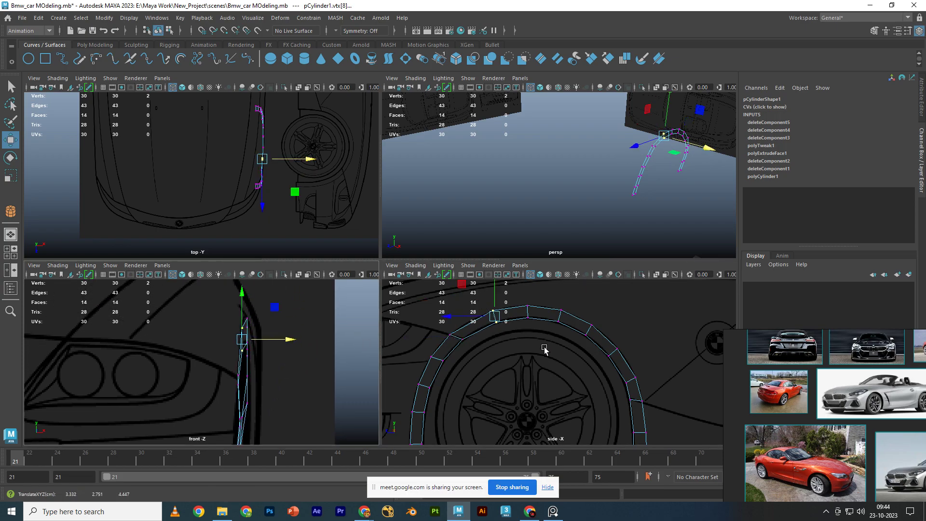
{"action": "left_click", "coordinate": [528, 307]}
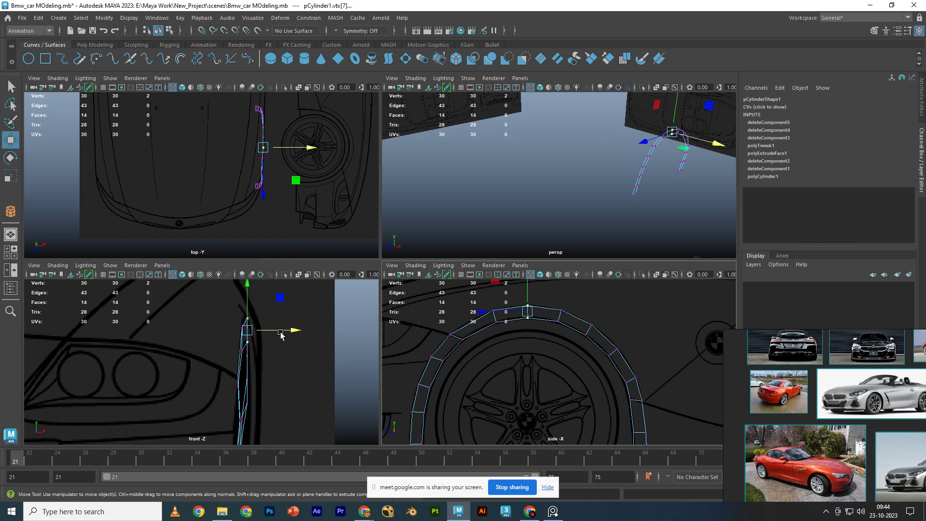
{"action": "left_click_drag", "start_coordinate": [281, 333], "coordinate": [277, 328]}
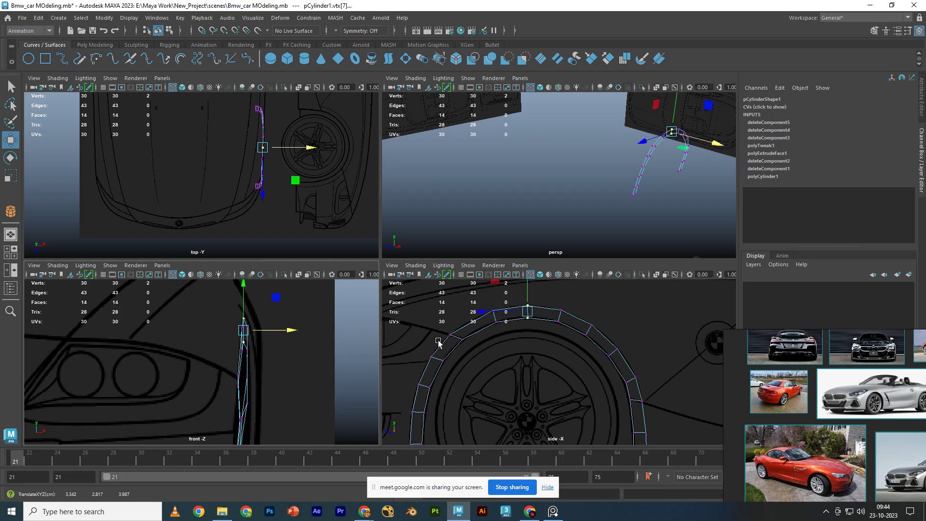
{"action": "left_click", "coordinate": [560, 312]}
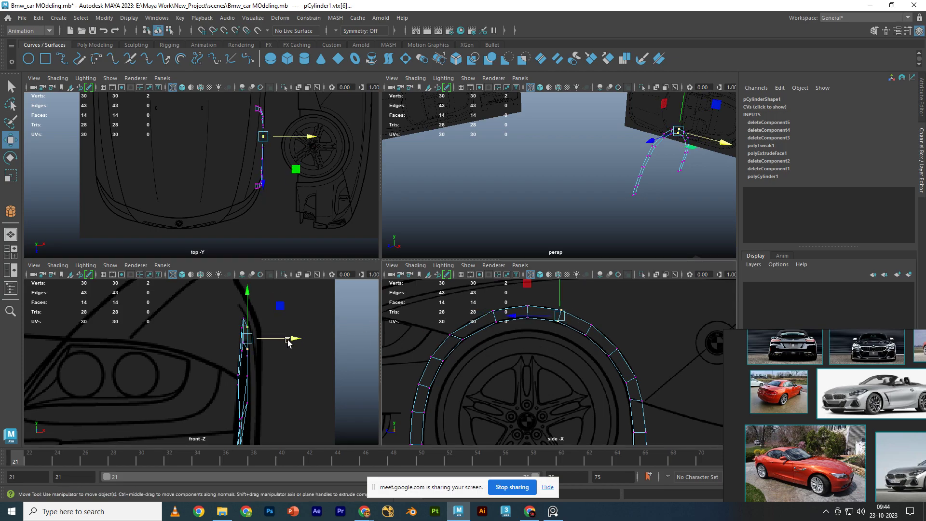
{"action": "left_click_drag", "start_coordinate": [288, 341], "coordinate": [288, 342]}
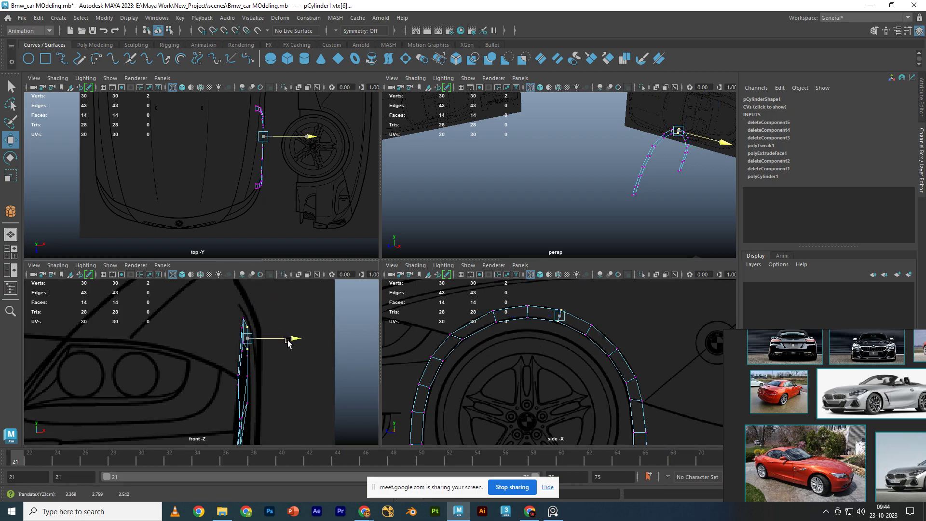
- Fine-tune the next vertex and the arch's left-end vertex inward along X
{"action": "left_click", "coordinate": [588, 330]}
{"action": "middle_click_drag", "start_coordinate": [270, 363], "coordinate": [267, 347], "text": "alt"}
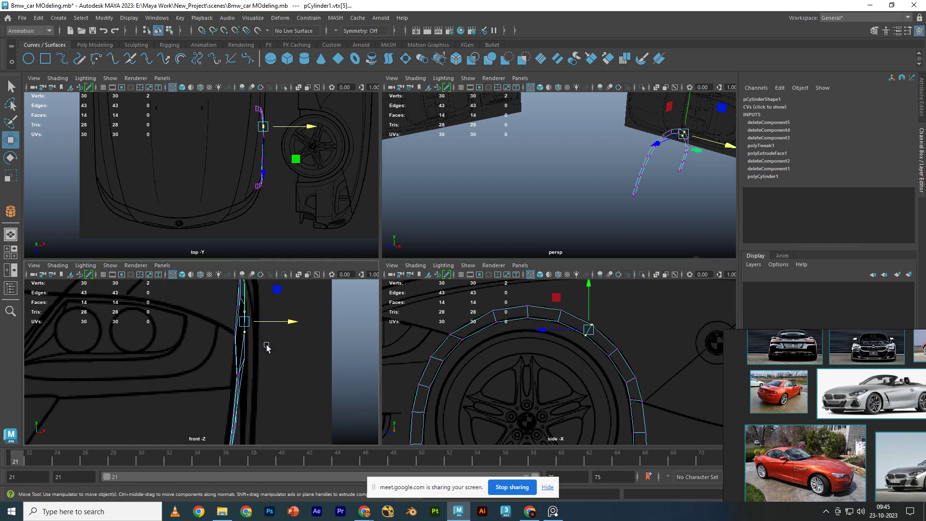
{"action": "left_click_drag", "start_coordinate": [272, 331], "coordinate": [272, 331]}
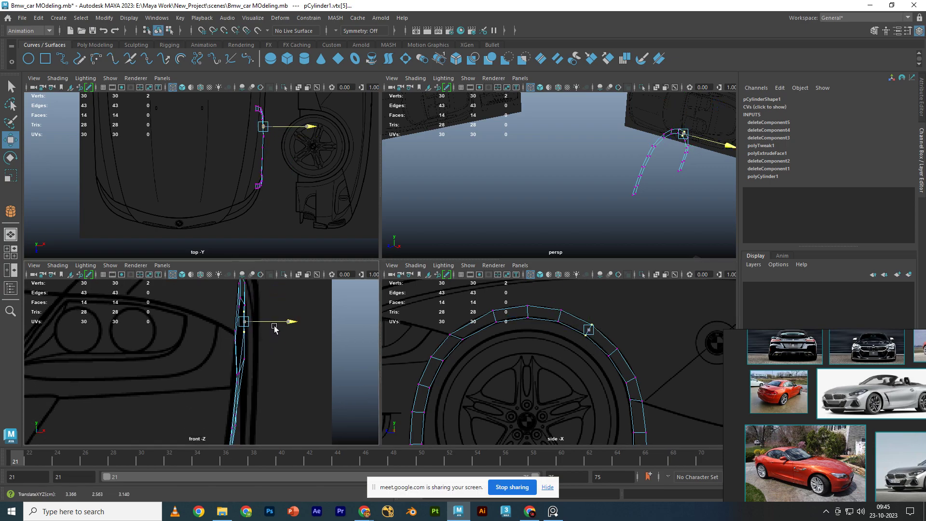
{"action": "left_click_drag", "start_coordinate": [464, 384], "coordinate": [428, 350]}
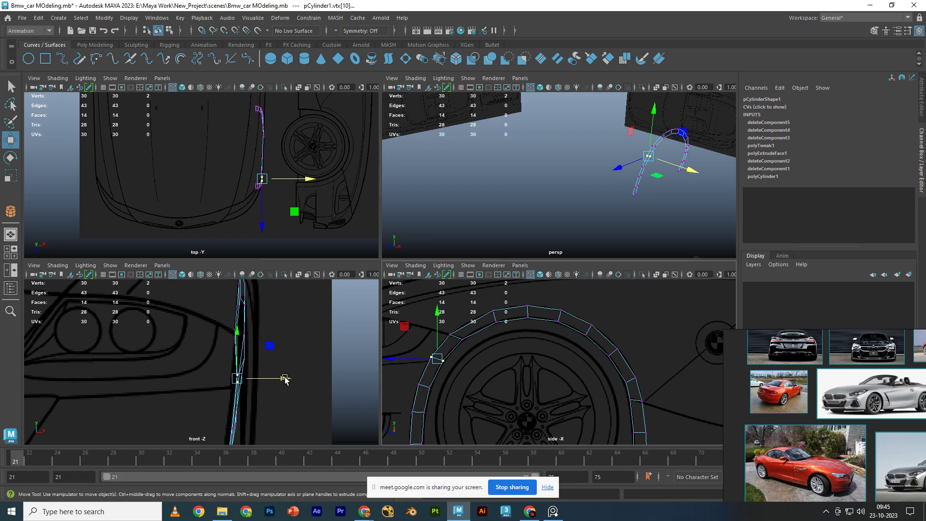
{"action": "left_click_drag", "start_coordinate": [285, 380], "coordinate": [280, 384]}
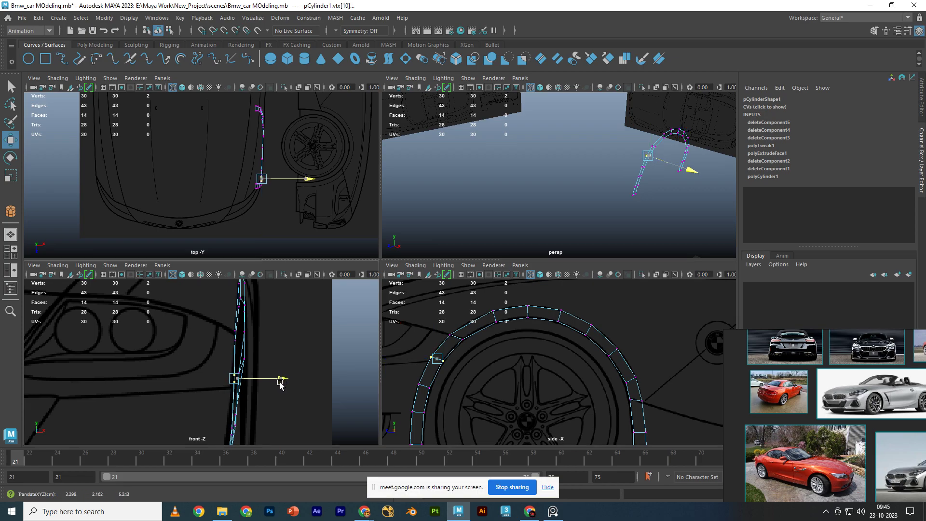
- Nudge the front-leg vertices slightly inward along X to the blueprint curve
{"action": "middle_click_drag", "start_coordinate": [280, 385], "coordinate": [280, 325], "text": "alt"}
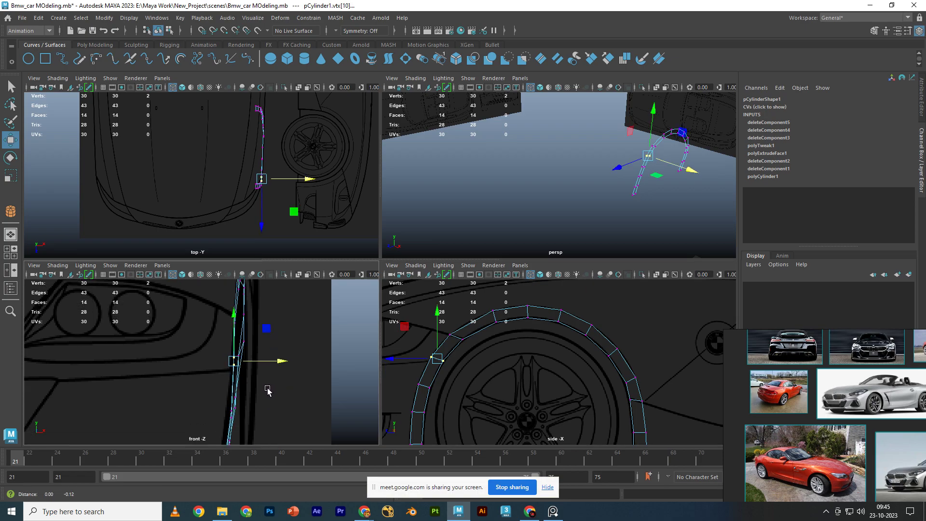
{"action": "left_click", "coordinate": [423, 385]}
{"action": "middle_click_drag", "start_coordinate": [288, 408], "coordinate": [282, 382], "text": "alt"}
{"action": "left_click_drag", "start_coordinate": [277, 356], "coordinate": [274, 363]}
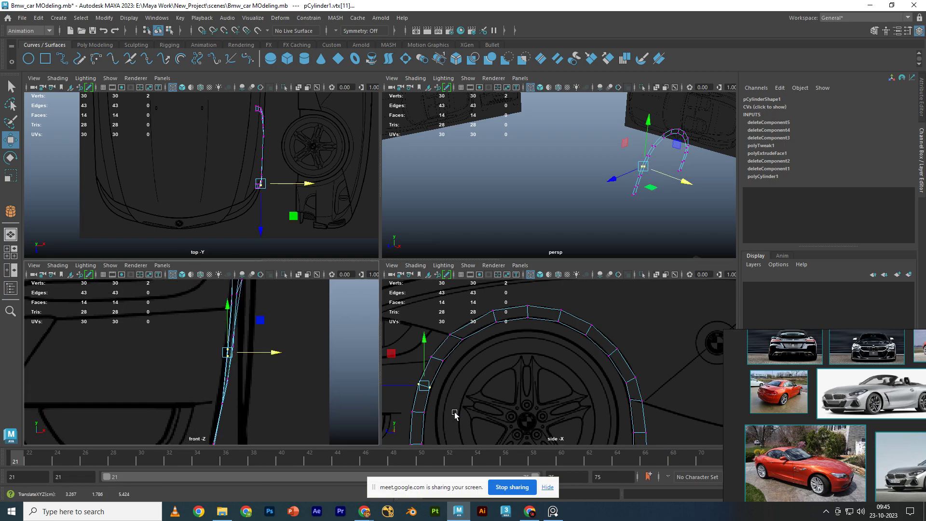
{"action": "middle_click_drag", "start_coordinate": [482, 385], "coordinate": [484, 344], "text": "alt"}
- Adjust the lowest front-leg vertex and move a rear-leg vertex inward along X
{"action": "left_click", "coordinate": [421, 371]}
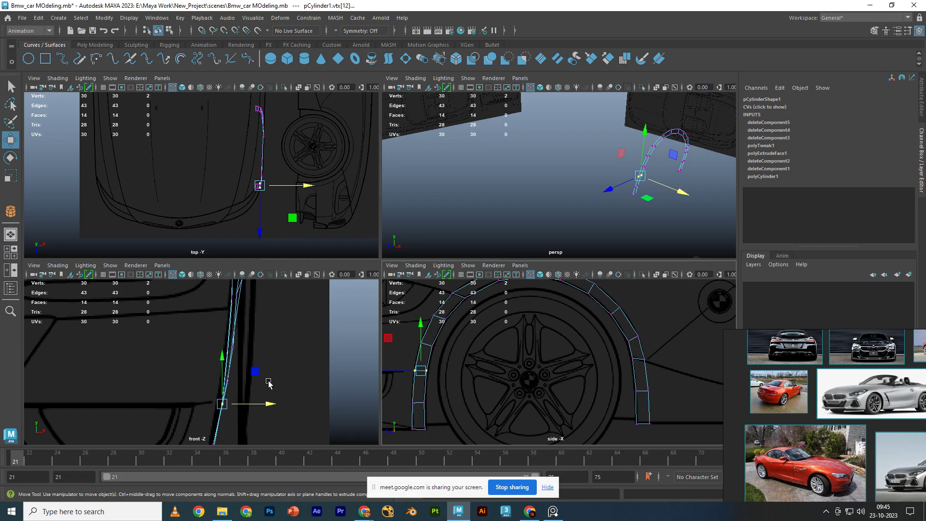
{"action": "left_click", "coordinate": [253, 371]}
{"action": "middle_click_drag", "start_coordinate": [249, 375], "coordinate": [258, 355], "text": "alt"}
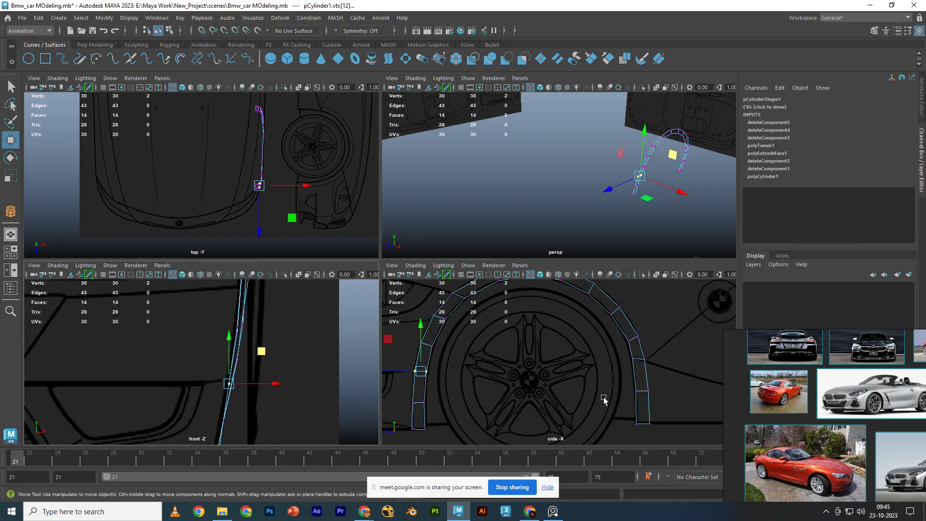
{"action": "left_click", "coordinate": [644, 359]}
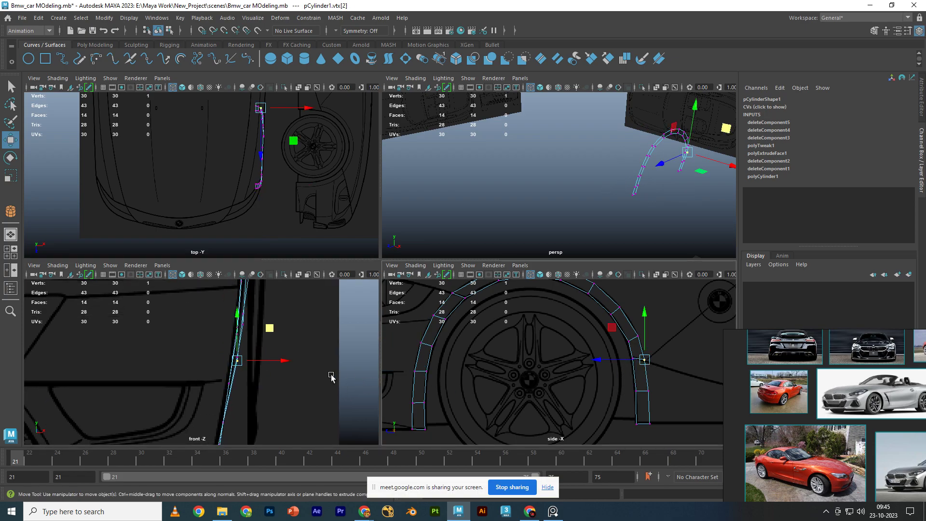
{"action": "left_click_drag", "start_coordinate": [288, 369], "coordinate": [284, 368]}
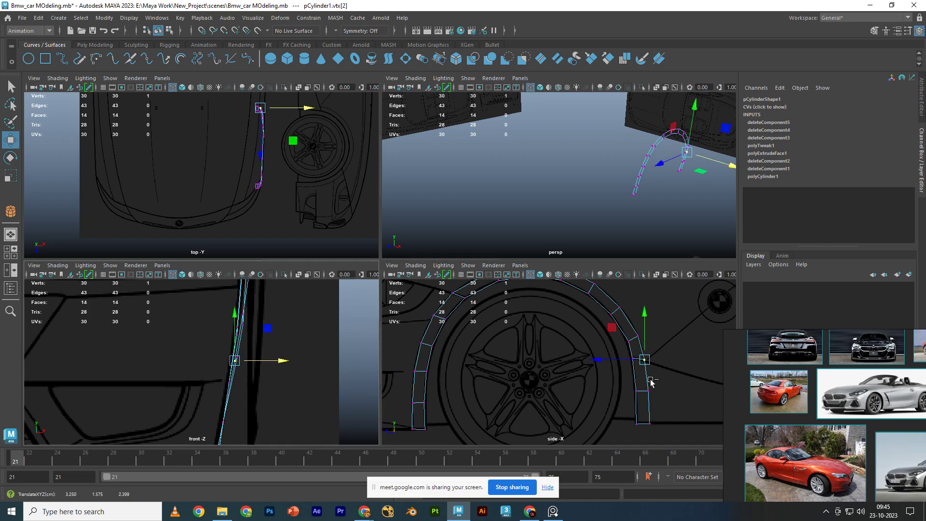
- Move the first two rear vertex pairs inward along X
{"action": "left_click_drag", "start_coordinate": [627, 384], "coordinate": [654, 352], "text": "shift"}
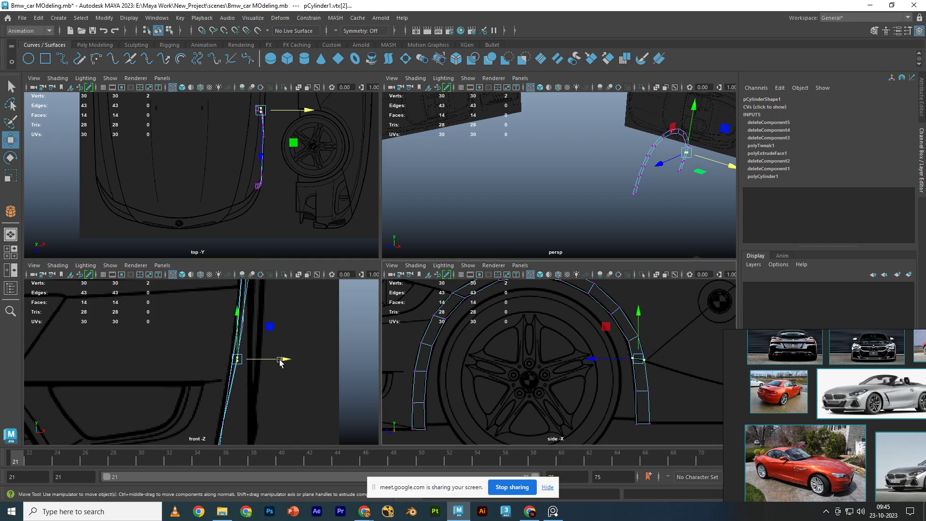
{"action": "left_click_drag", "start_coordinate": [280, 363], "coordinate": [276, 362]}
{"action": "left_click", "coordinate": [652, 345], "text": "shift"}
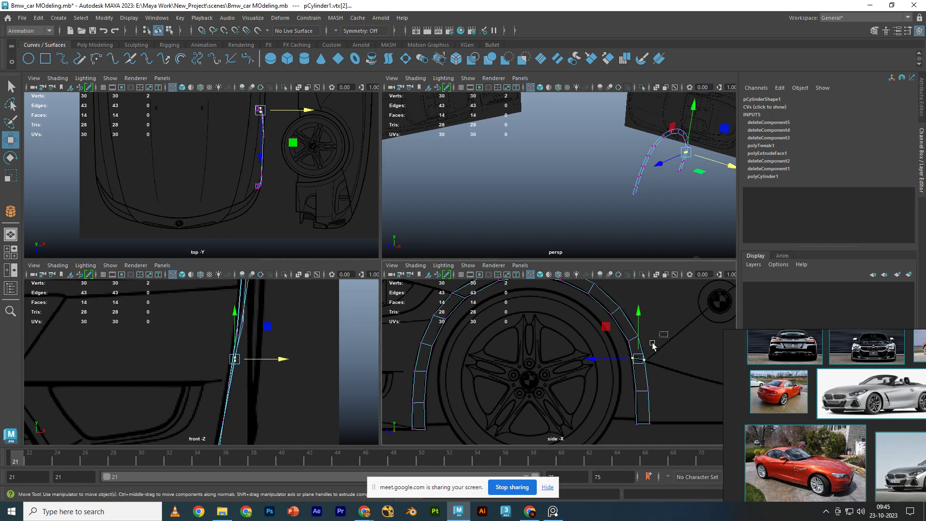
{"action": "left_click_drag", "start_coordinate": [652, 345], "coordinate": [621, 346]}
{"action": "left_click_drag", "start_coordinate": [287, 321], "coordinate": [282, 319]}
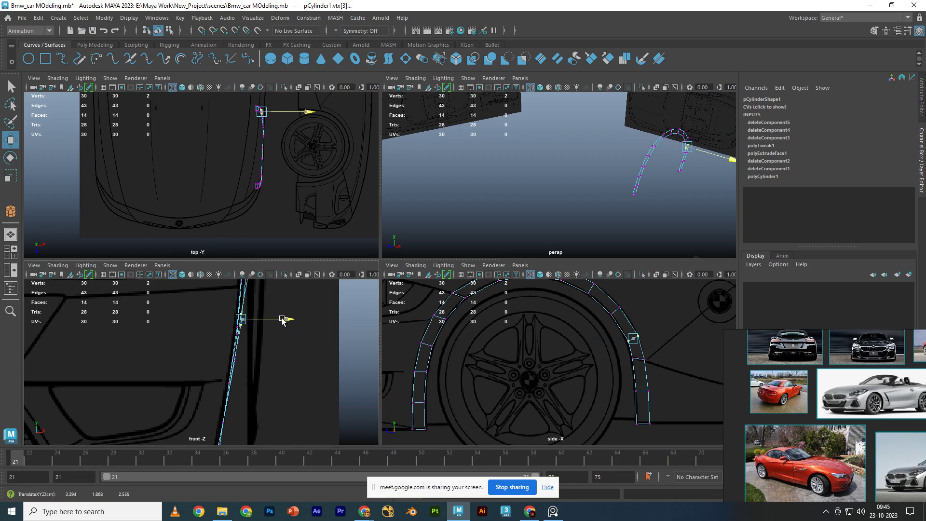
- Shift the next rear vertex pair slightly inward and orbit to view the arch side-on
{"action": "middle_click_drag", "start_coordinate": [282, 321], "coordinate": [309, 415], "text": "alt"}
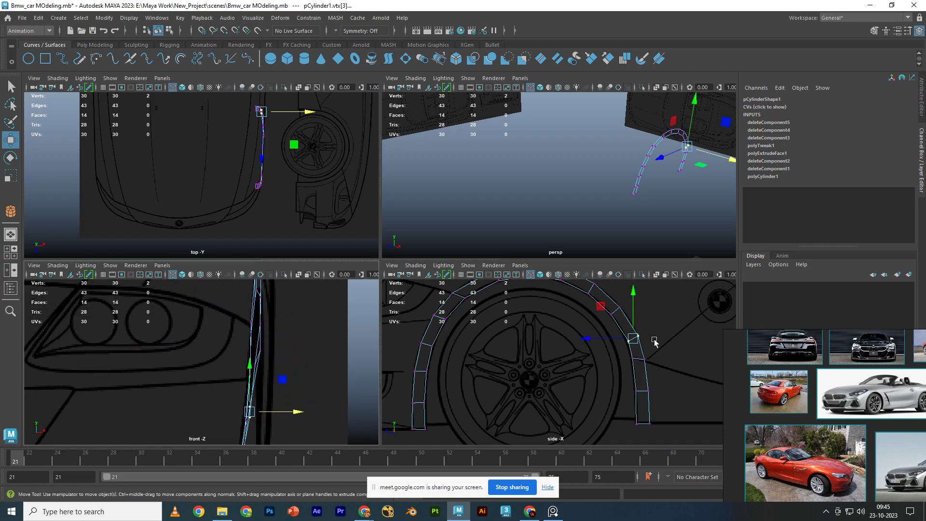
{"action": "left_click_drag", "start_coordinate": [657, 298], "coordinate": [599, 334]}
{"action": "middle_click_drag", "start_coordinate": [522, 333], "coordinate": [521, 379], "text": "alt"}
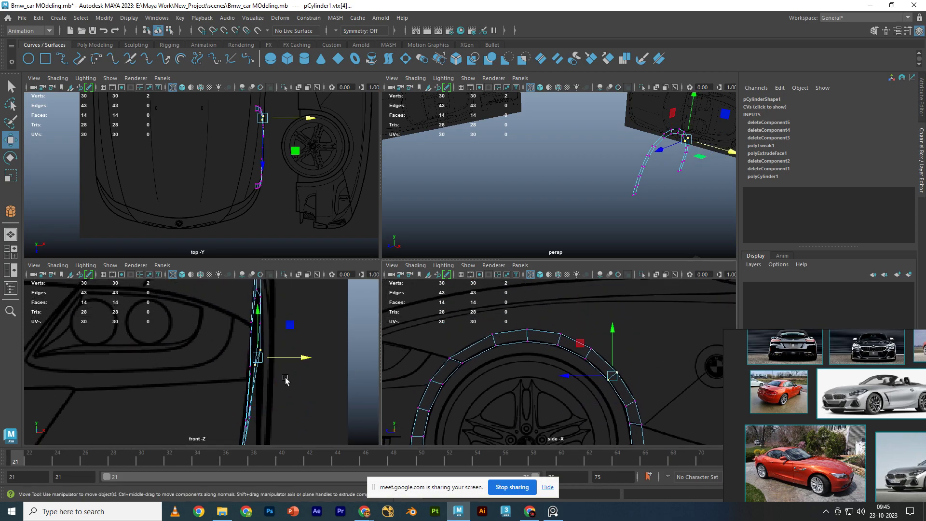
{"action": "left_click_drag", "start_coordinate": [291, 357], "coordinate": [290, 358]}
{"action": "mouse_move", "coordinate": [638, 198]}
{"action": "left_mouse_down", "text": "alt"}
{"action": "mouse_move", "coordinate": [600, 203]}
{"action": "mouse_move", "coordinate": [598, 212]}
{"action": "left_mouse_up", "text": "alt"}
{"action": "middle_click_drag", "start_coordinate": [581, 291], "coordinate": [598, 420], "text": "alt"}
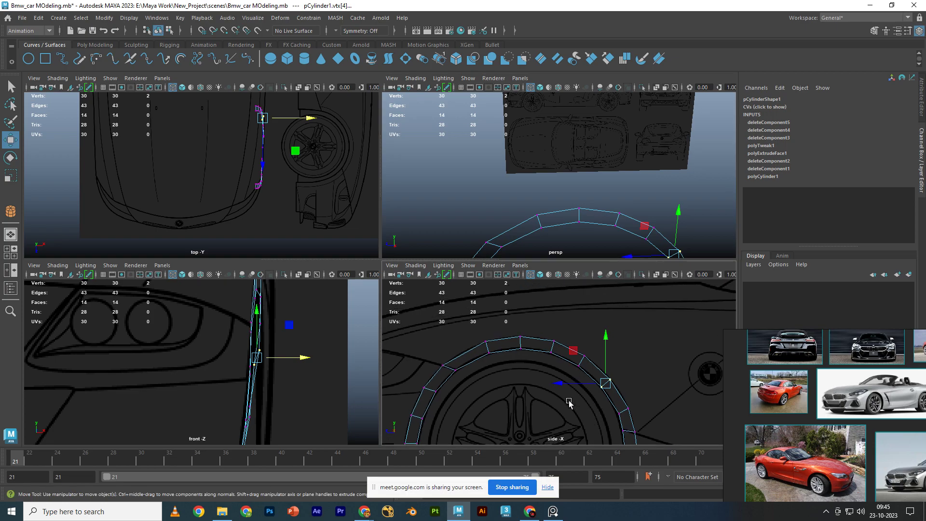
{"action": "left_click", "coordinate": [582, 360]}
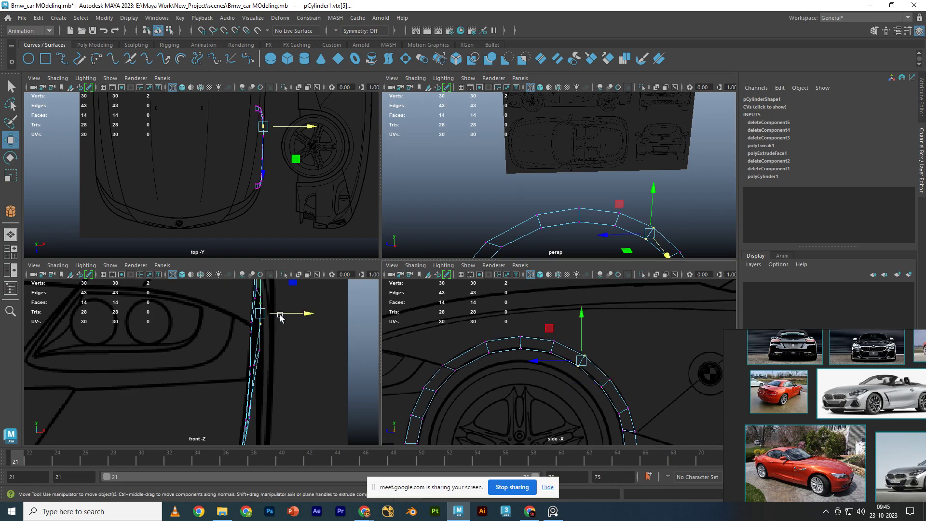
- Cycle between top, four-view and front layouts, orbiting the perspective view toward the blueprints
{"action": "scroll", "coordinate": [284, 157], "scroll_direction": "up", "scroll_amount": 3}
{"action": "key", "text": "space"}
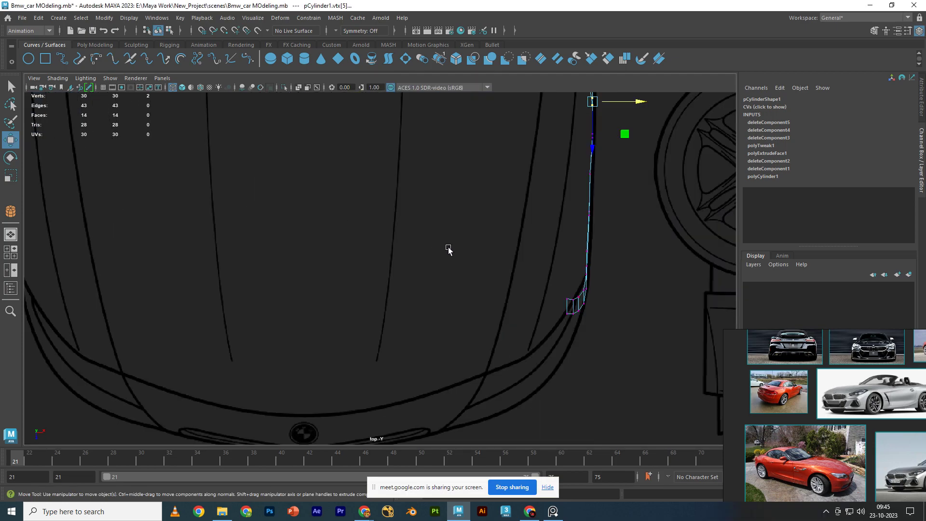
{"action": "scroll", "coordinate": [301, 253], "scroll_direction": "down", "scroll_amount": 3}
{"action": "scroll", "coordinate": [345, 275], "scroll_direction": "down", "scroll_amount": 2}
{"action": "left_click_drag", "start_coordinate": [405, 139], "coordinate": [377, 304]}
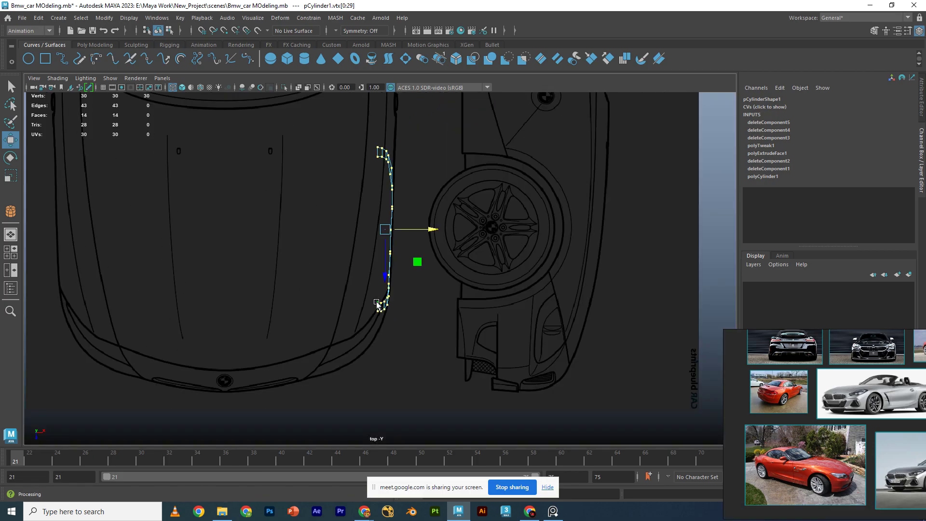
{"action": "left_click", "coordinate": [426, 307]}
{"action": "key", "text": "space"}
{"action": "key", "text": "space"}
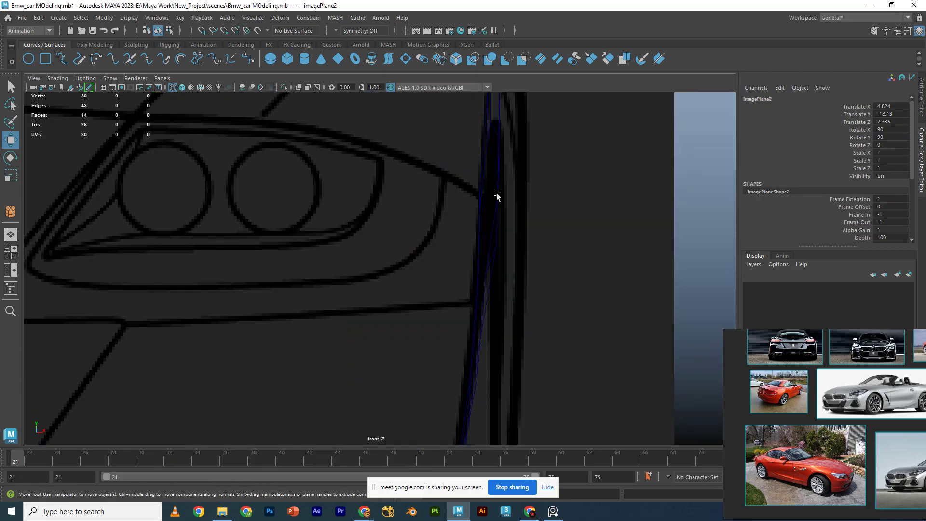
{"action": "key", "text": "space"}
{"action": "key", "text": "space"}
{"action": "mouse_move", "coordinate": [528, 196]}
{"action": "left_mouse_down", "text": "alt"}
{"action": "mouse_move", "coordinate": [569, 269]}
{"action": "mouse_move", "coordinate": [467, 227]}
{"action": "left_mouse_up", "text": "alt"}
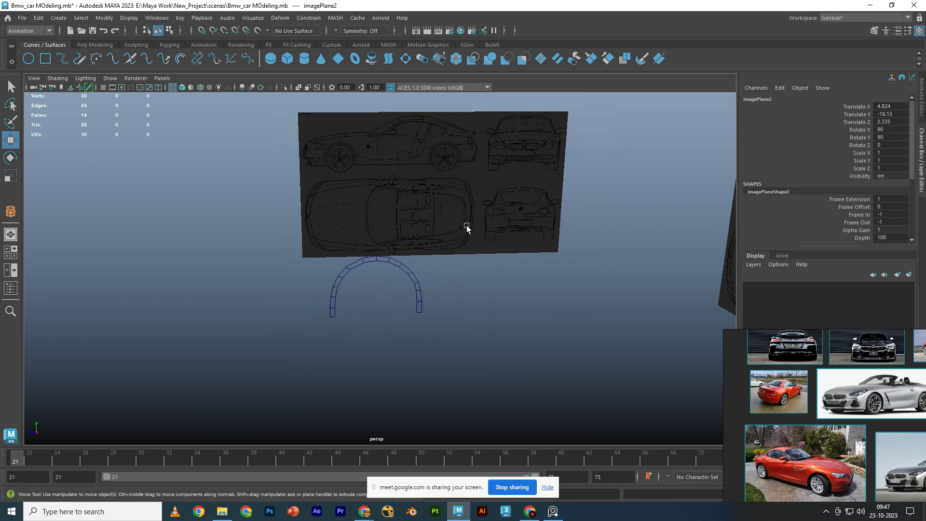
{"action": "scroll", "coordinate": [467, 226], "scroll_direction": "down", "scroll_amount": 3}
- Add the three blueprint image planes to layer1 and set it to Reference
{"action": "left_click", "coordinate": [648, 250]}
{"action": "mouse_move", "coordinate": [648, 251]}
{"action": "left_mouse_down", "text": "alt"}
{"action": "mouse_move", "coordinate": [529, 197]}
{"action": "mouse_move", "coordinate": [518, 363]}
{"action": "left_mouse_up", "text": "alt"}
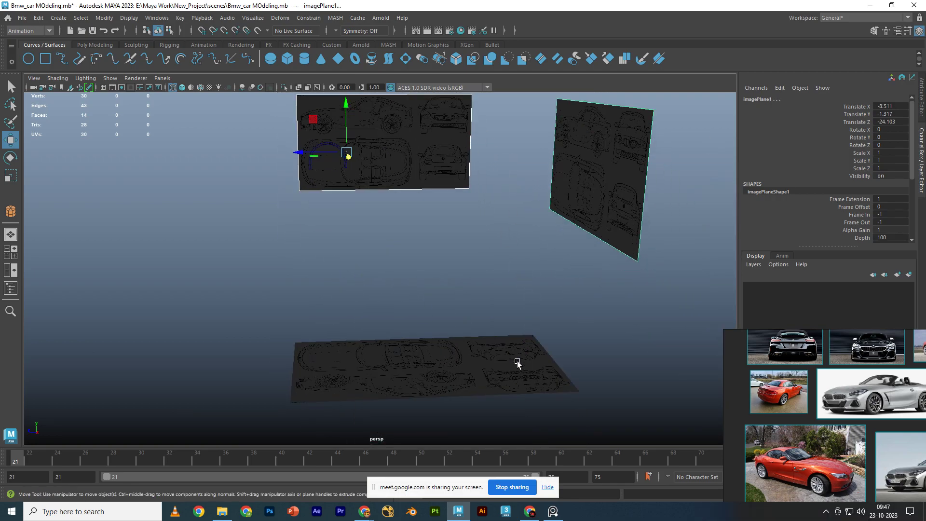
{"action": "left_click", "coordinate": [517, 363]}
{"action": "left_click", "coordinate": [897, 273]}
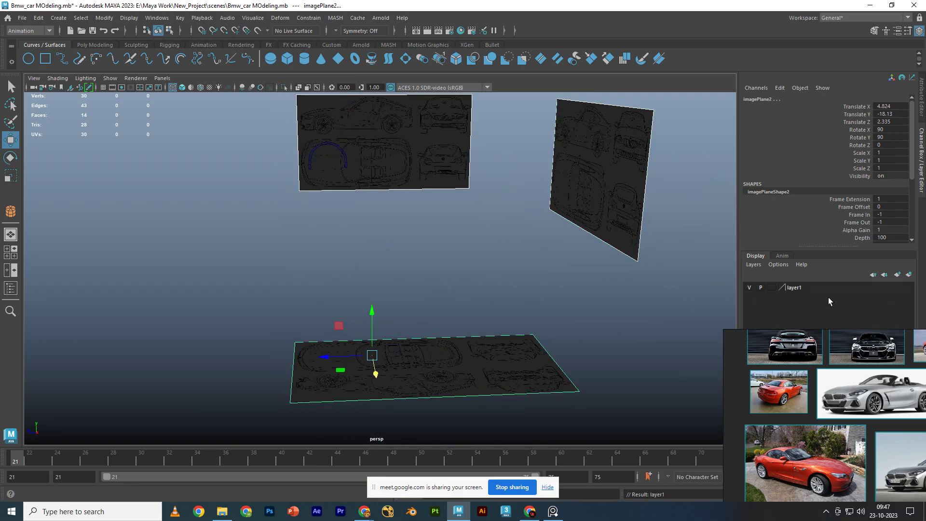
{"action": "left_click", "coordinate": [817, 289]}
{"action": "right_click", "coordinate": [817, 289]}
{"action": "left_click", "coordinate": [841, 311]}
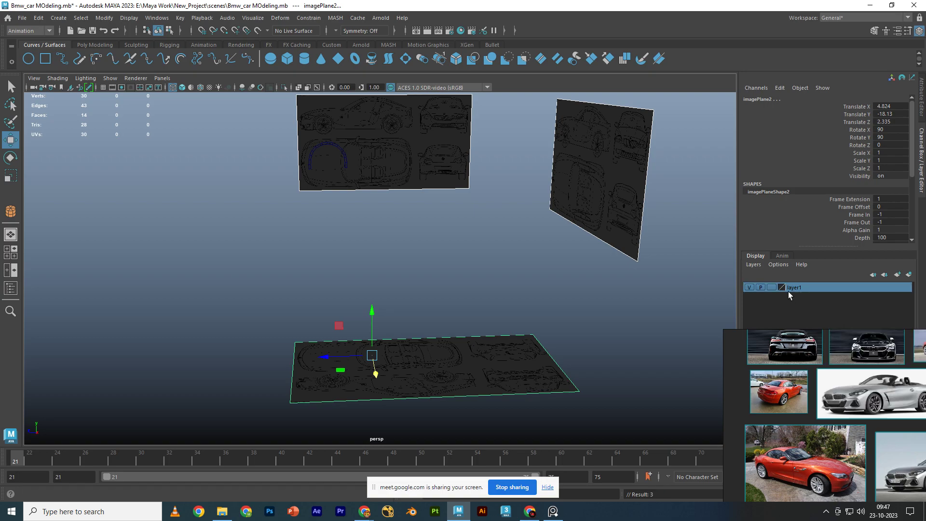
{"action": "left_click", "coordinate": [772, 287]}
{"action": "left_click", "coordinate": [694, 327]}
- Maximize the front view, switch the fender to edge selection, and zoom in on the arch
{"action": "key", "text": "space"}
{"action": "key", "text": "space"}
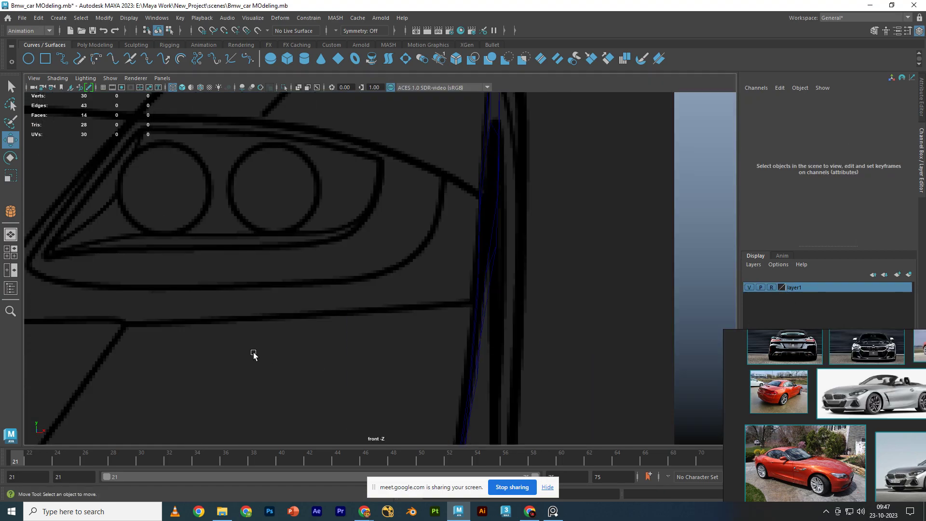
{"action": "key", "text": "space"}
{"action": "key", "text": "space"}
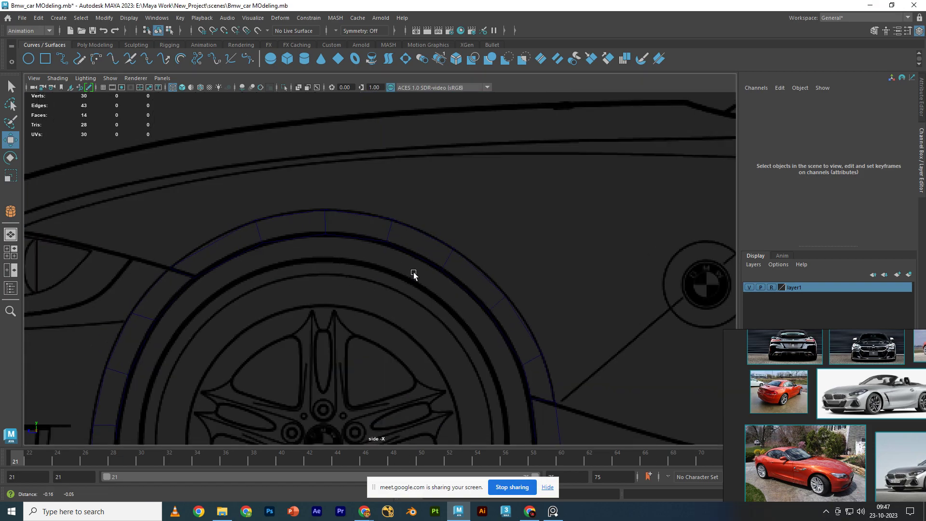
{"action": "right_click_drag", "start_coordinate": [456, 238], "coordinate": [455, 202]}
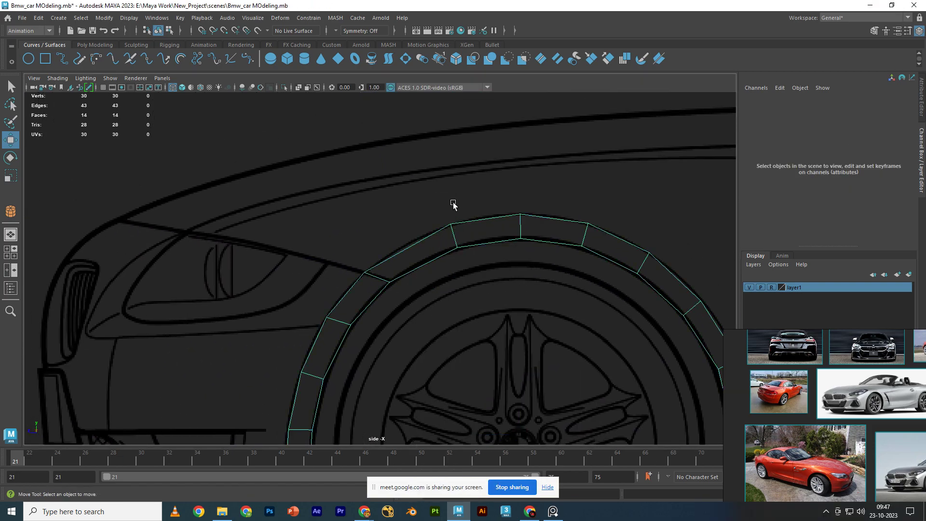
{"action": "scroll", "coordinate": [386, 254], "scroll_direction": "down", "scroll_amount": 5}
{"action": "scroll", "coordinate": [387, 254], "scroll_direction": "up", "scroll_amount": 2}
{"action": "scroll", "coordinate": [410, 259], "scroll_direction": "up", "scroll_amount": 1}
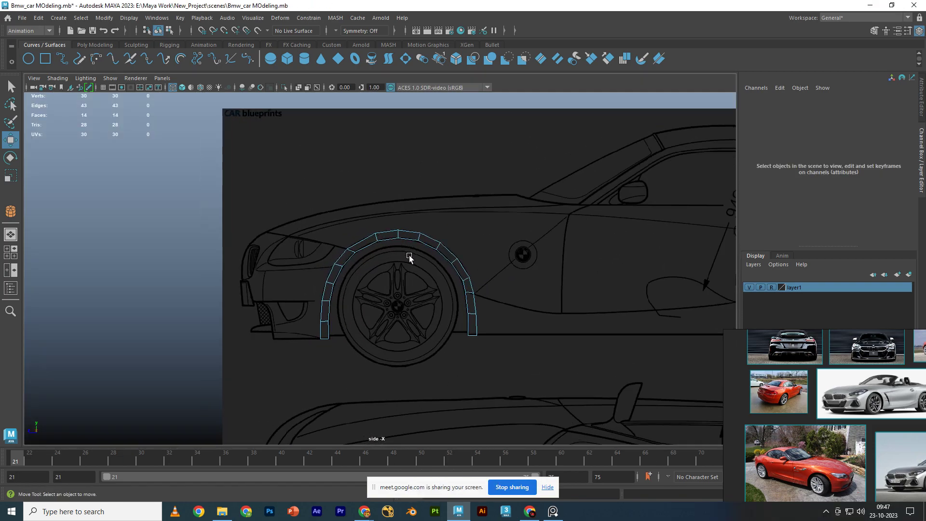
{"action": "scroll", "coordinate": [331, 246], "scroll_direction": "up", "scroll_amount": 1}
{"action": "scroll", "coordinate": [325, 244], "scroll_direction": "up", "scroll_amount": 1}
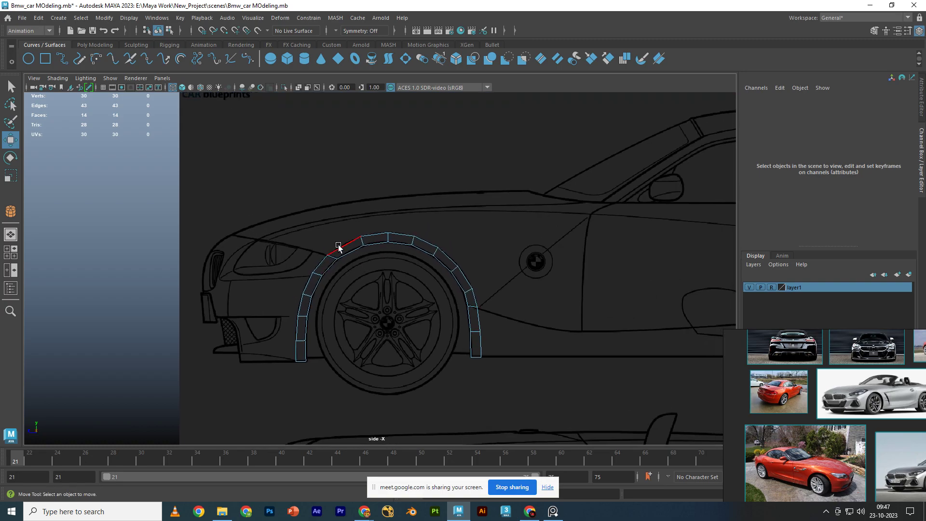
- Extrude the six top arch edges upward and flatten the new edge row vertically
{"action": "left_click", "coordinate": [338, 247]}
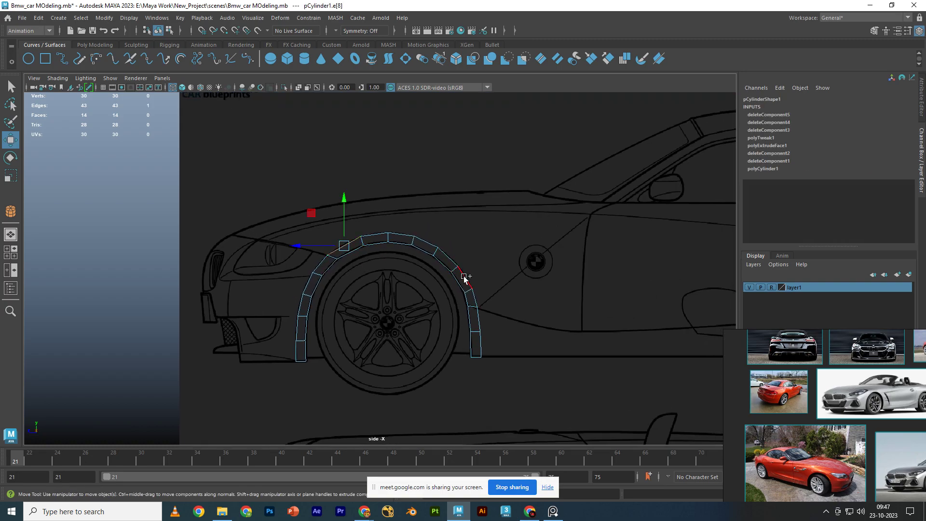
{"action": "double_click", "coordinate": [464, 278], "text": "shift"}
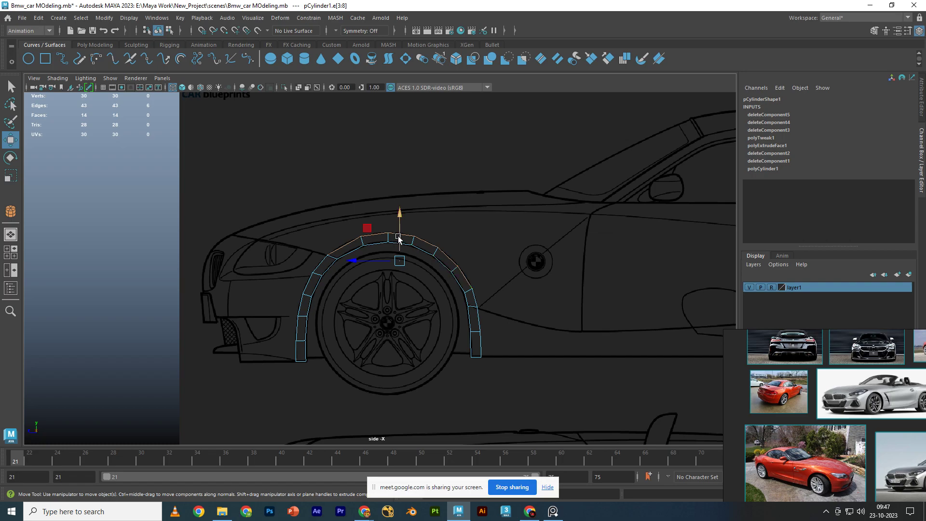
{"action": "left_click_drag", "start_coordinate": [399, 232], "coordinate": [402, 213], "text": "shift"}
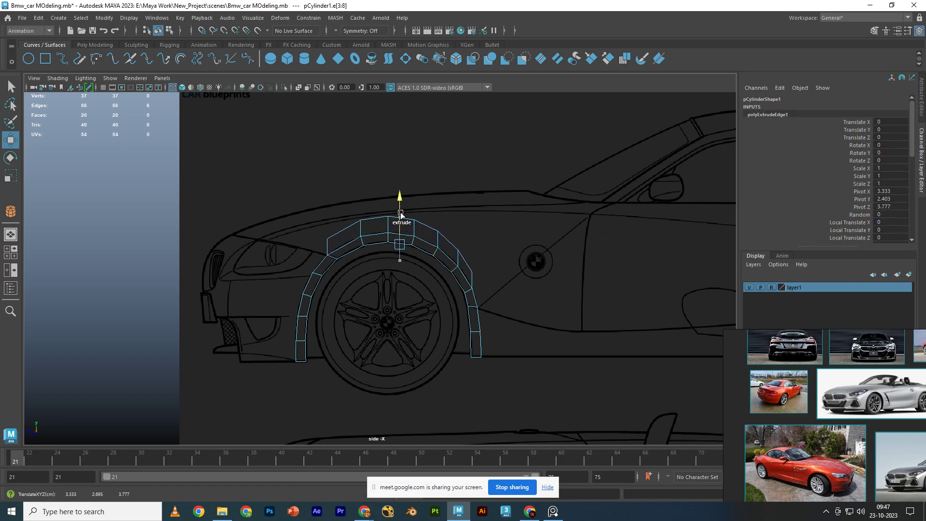
{"action": "key", "text": "r"}
{"action": "mouse_move", "coordinate": [400, 199]}
{"action": "left_mouse_down"}
{"action": "mouse_move", "coordinate": [400, 219]}
{"action": "mouse_move", "coordinate": [398, 205]}
{"action": "left_mouse_up"}
{"action": "key", "text": "w"}
- Shift the extruded edges sideways toward the hood in the top view
{"action": "key", "text": "space"}
{"action": "key", "text": "space"}
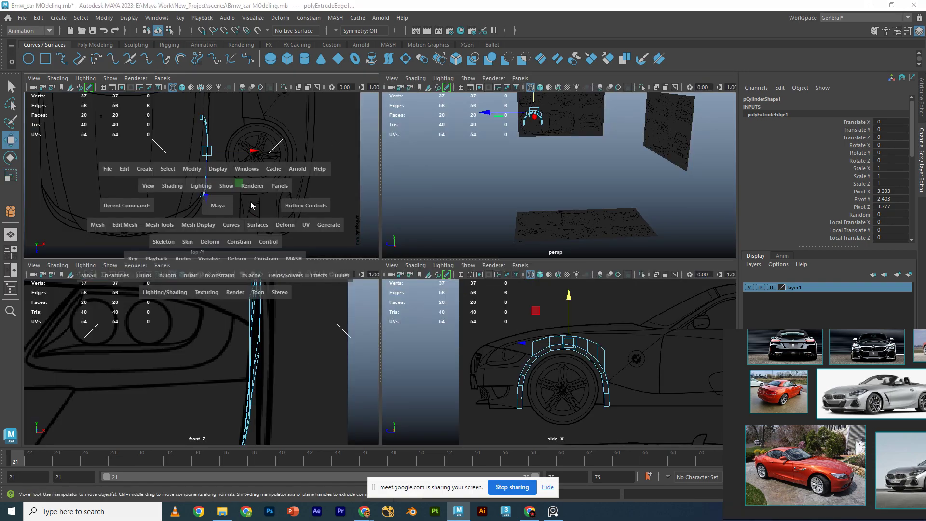
{"action": "scroll", "coordinate": [388, 206], "scroll_direction": "up", "scroll_amount": 2}
{"action": "left_click_drag", "start_coordinate": [424, 212], "coordinate": [407, 223]}
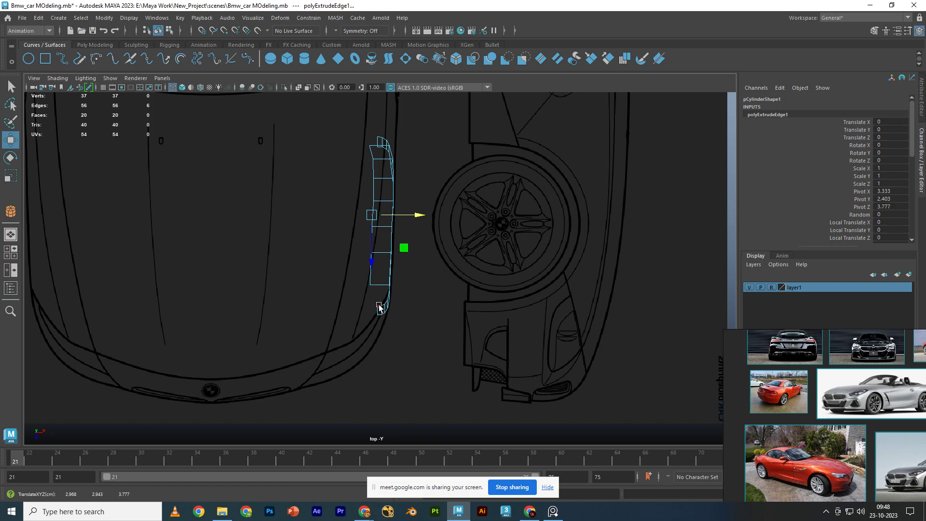
{"action": "key", "text": "space"}
{"action": "key", "text": "space"}
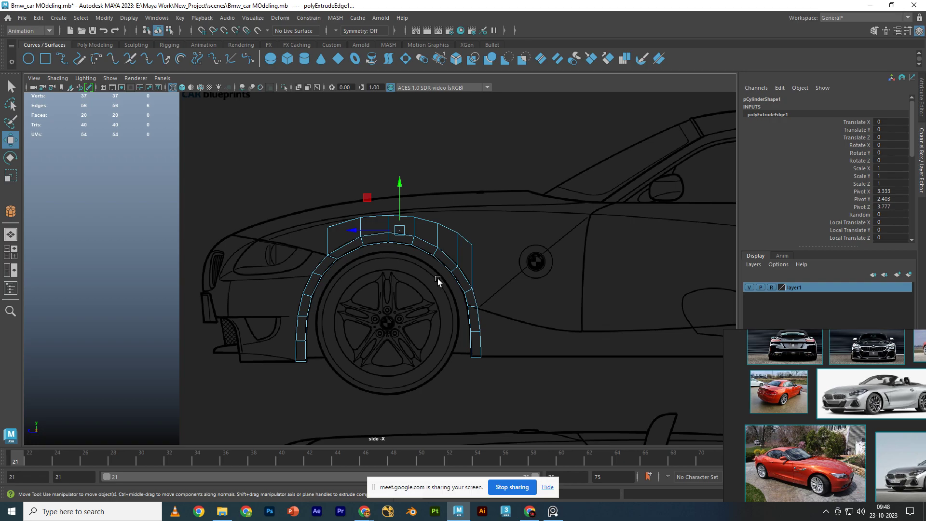
- Undo an accidental deselection and the last edge move, then redo the move
{"action": "left_click", "coordinate": [563, 304]}
{"action": "key", "text": "ctrl+z"}
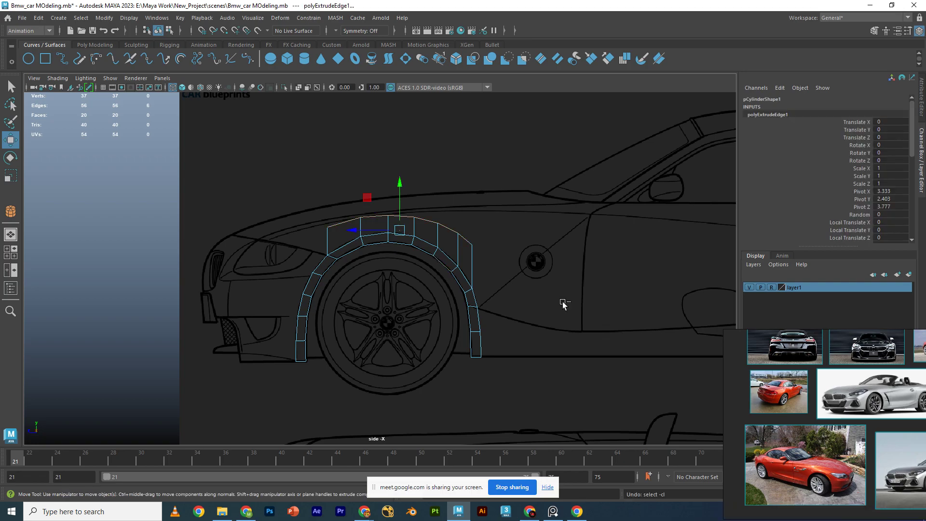
{"action": "key", "text": "ctrl+z"}
{"action": "key", "text": "shift+z"}
{"action": "key", "text": "space"}
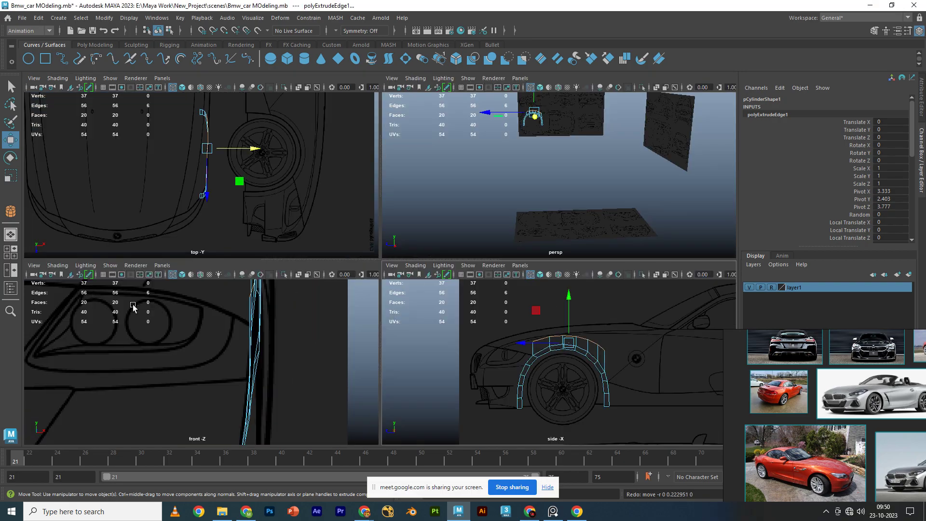
- Select the six new strip faces in the side view and briefly isolate them
{"action": "key", "text": "space"}
{"action": "scroll", "coordinate": [334, 272], "scroll_direction": "up", "scroll_amount": 1}
{"action": "scroll", "coordinate": [352, 262], "scroll_direction": "up", "scroll_amount": 1}
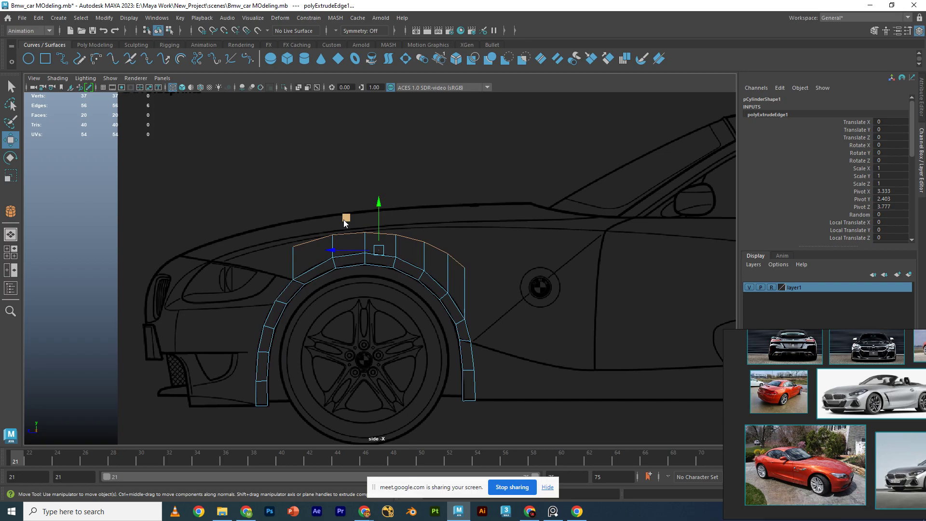
{"action": "right_click_drag", "start_coordinate": [343, 250], "coordinate": [316, 260]}
{"action": "mouse_move", "coordinate": [316, 261]}
{"action": "left_mouse_down"}
{"action": "mouse_move", "coordinate": [357, 250]}
{"action": "mouse_move", "coordinate": [437, 263]}
{"action": "mouse_move", "coordinate": [451, 278]}
{"action": "left_mouse_up"}
{"action": "key", "text": "ctrl+1"}
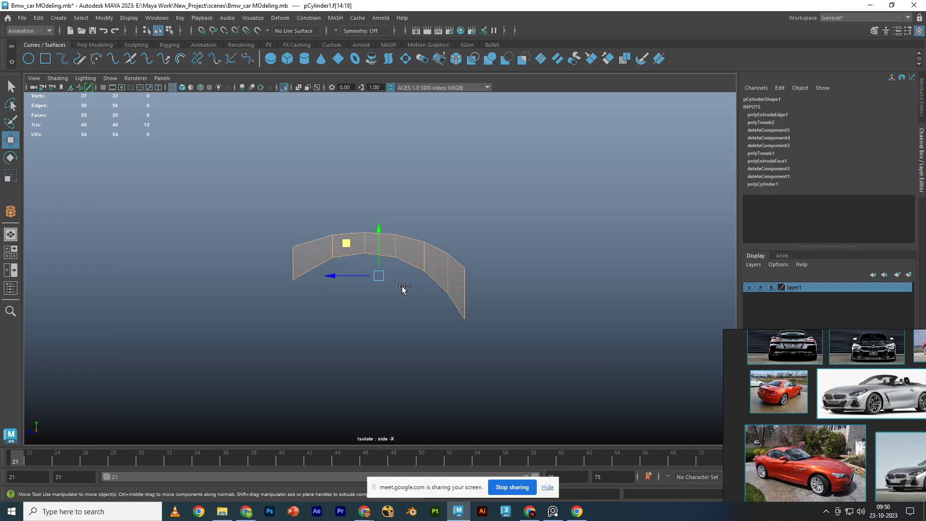
{"action": "key", "text": "ctrl+1"}
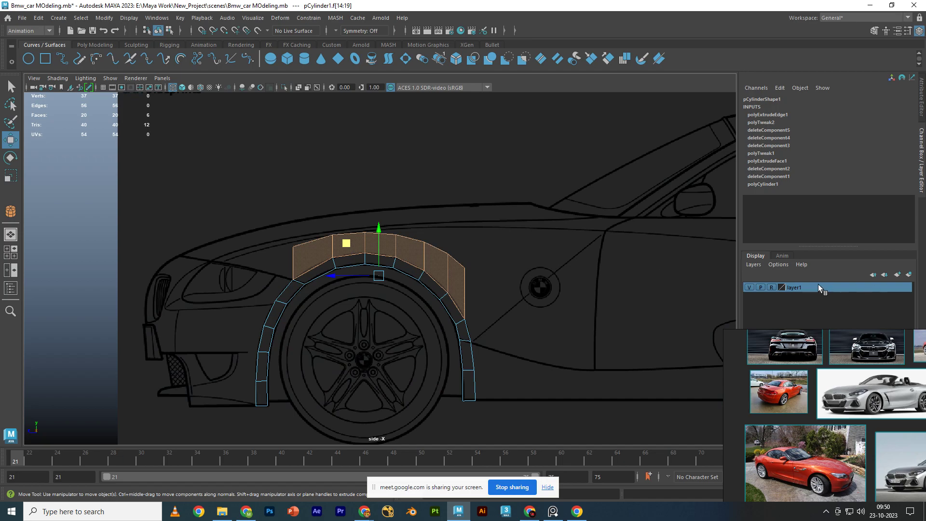
- Take layer1 off reference display and select imagePlane1 in the perspective view
{"action": "double_click", "coordinate": [778, 289]}
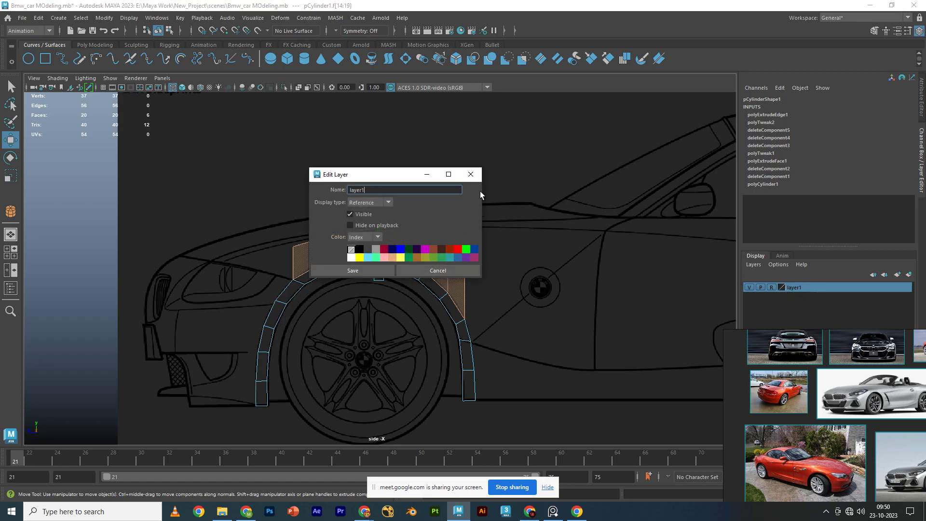
{"action": "left_click", "coordinate": [472, 175]}
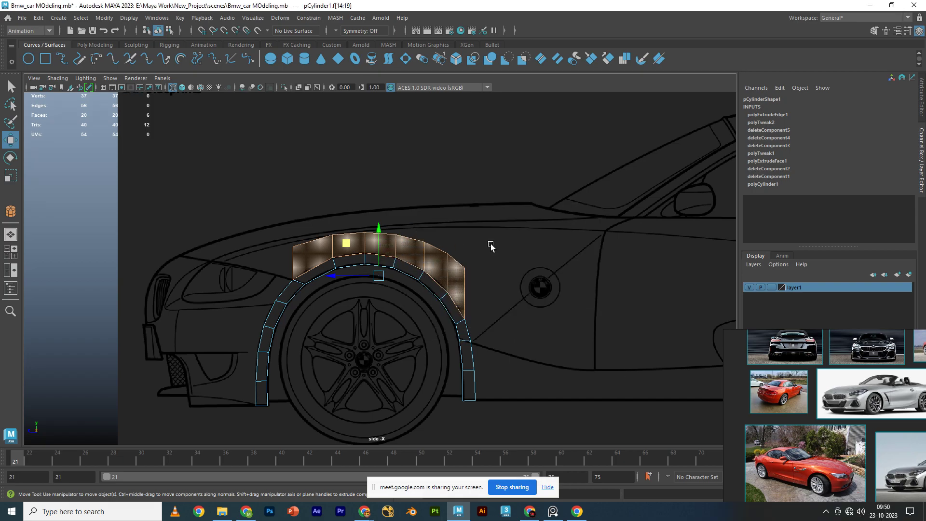
{"action": "key", "text": "space"}
{"action": "key", "text": "space"}
{"action": "left_click", "coordinate": [467, 161]}
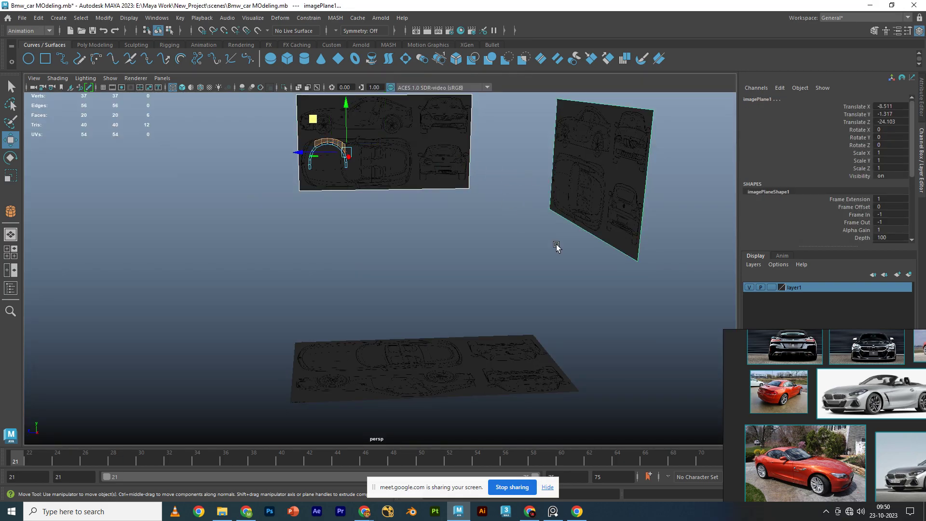
- Select the floor blueprint plane, then view the scene in side, front and top views
{"action": "left_click", "coordinate": [476, 351]}
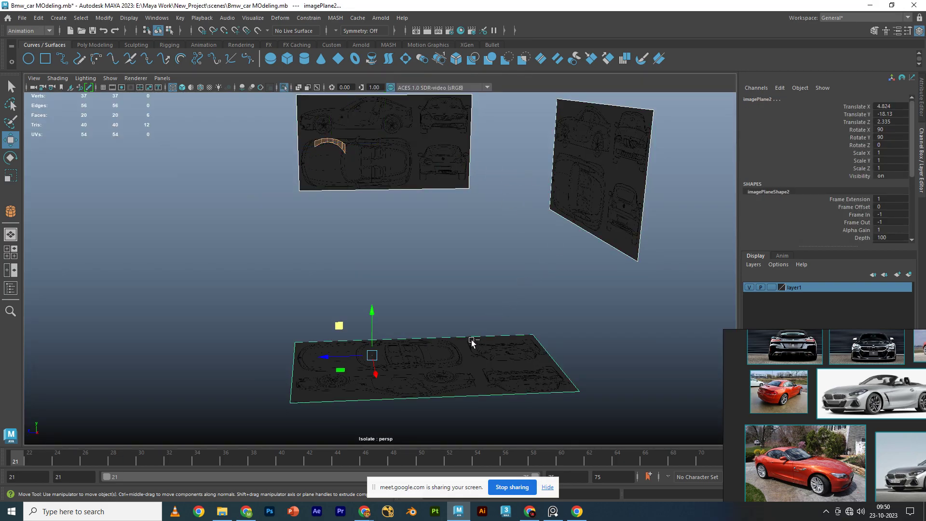
{"action": "key", "text": "space"}
{"action": "key", "text": "space"}
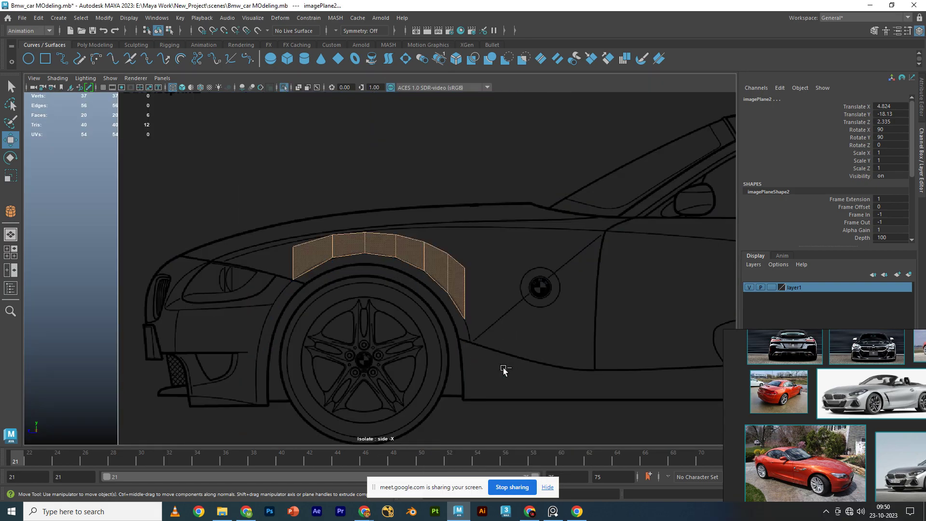
{"action": "key", "text": "space"}
{"action": "key", "text": "space"}
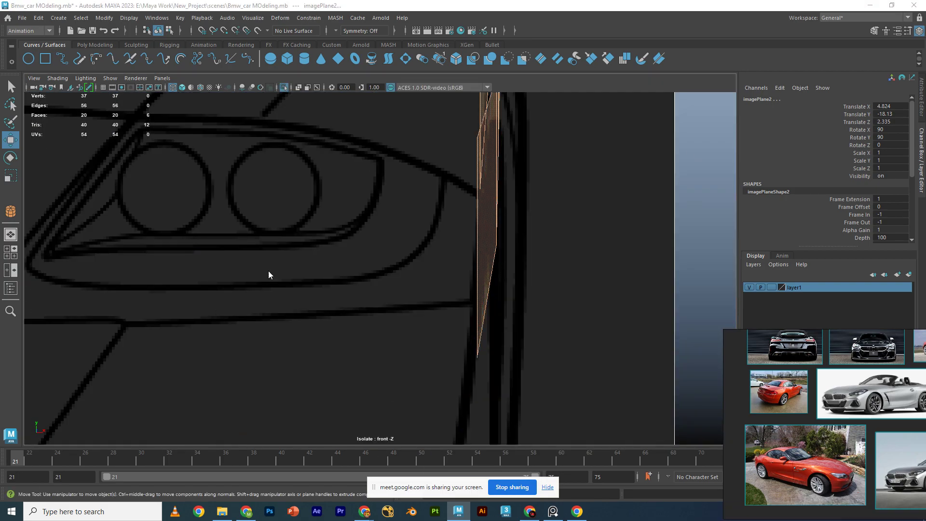
{"action": "key", "text": "space"}
{"action": "key", "text": "space"}
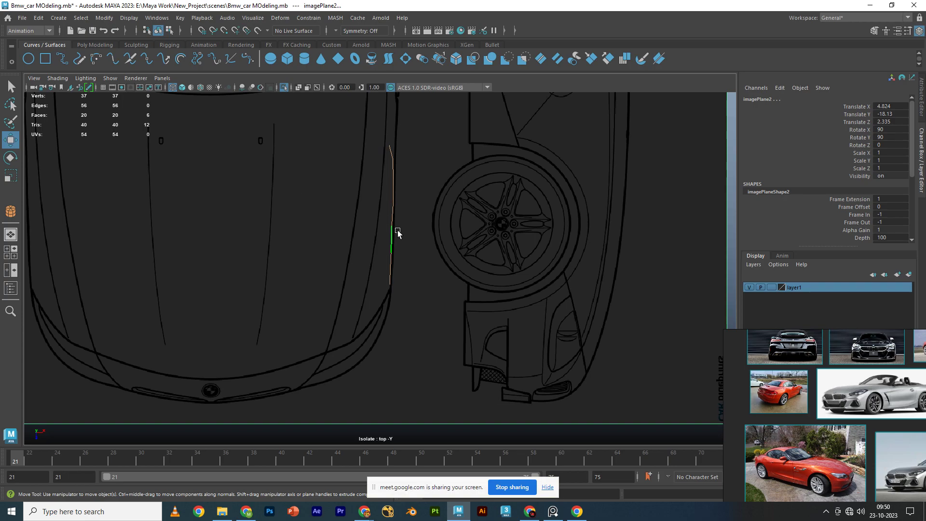
{"action": "key", "text": "space"}
{"action": "key", "text": "space"}
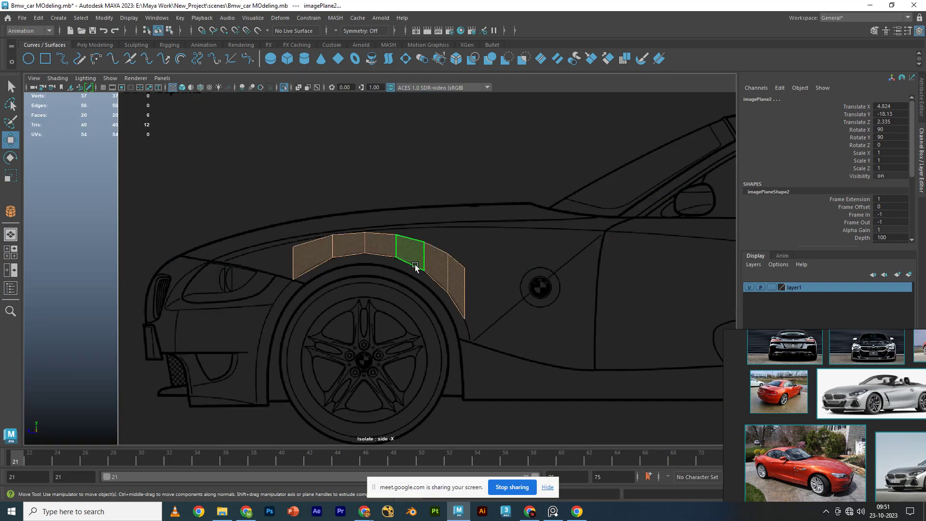
- Check individual faces of the 20-face strip against the side blueprint
{"action": "middle_click_drag", "start_coordinate": [446, 271], "coordinate": [485, 286], "text": "alt"}
{"action": "left_click", "coordinate": [351, 283]}
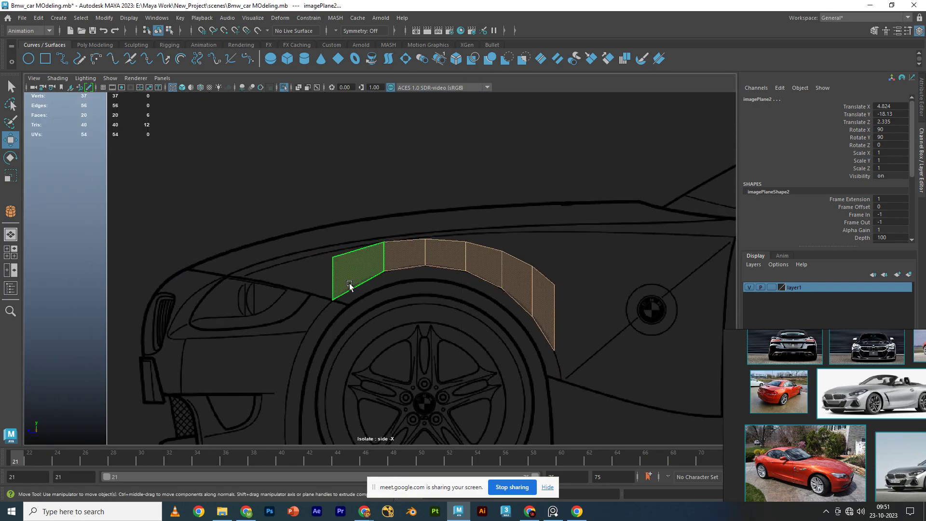
{"action": "right_click", "coordinate": [382, 252]}
{"action": "left_click", "coordinate": [444, 256]}
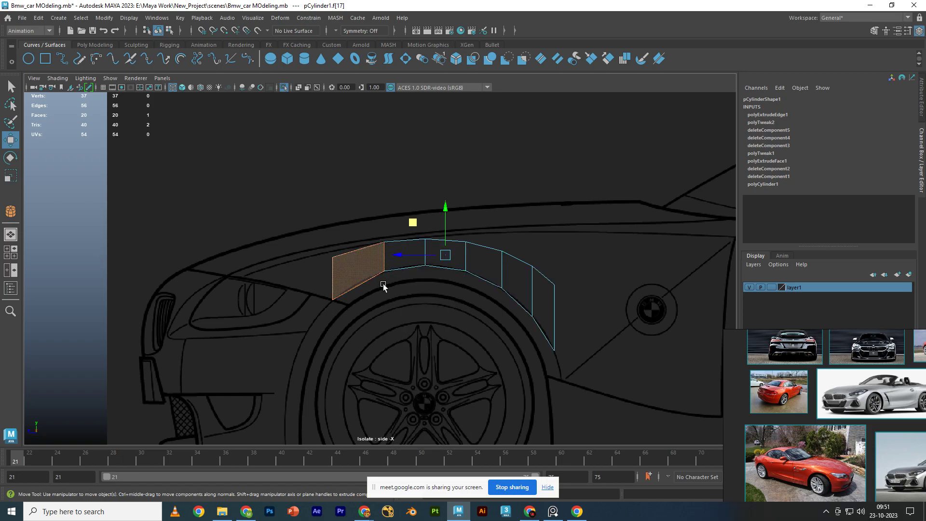
{"action": "right_click", "coordinate": [376, 263]}
{"action": "left_click", "coordinate": [218, 262]}
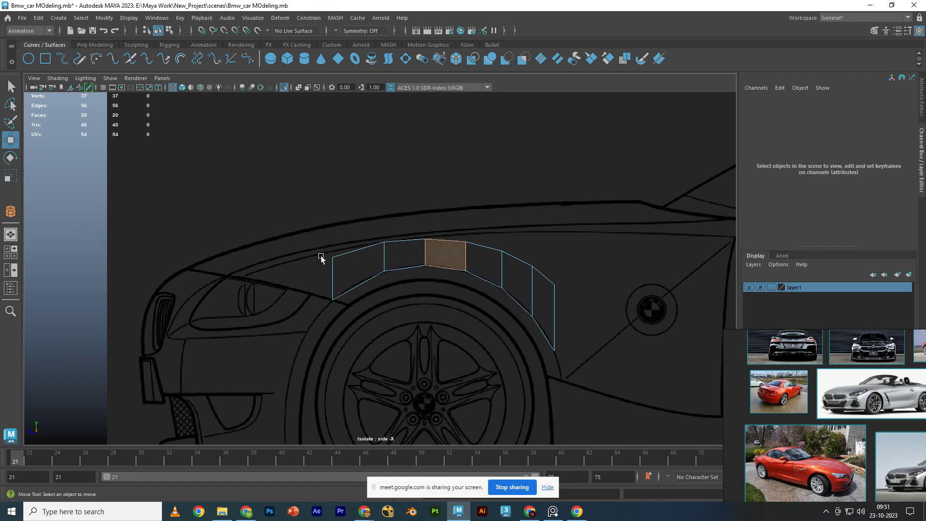
{"action": "right_click_drag", "start_coordinate": [335, 265], "coordinate": [296, 244]}
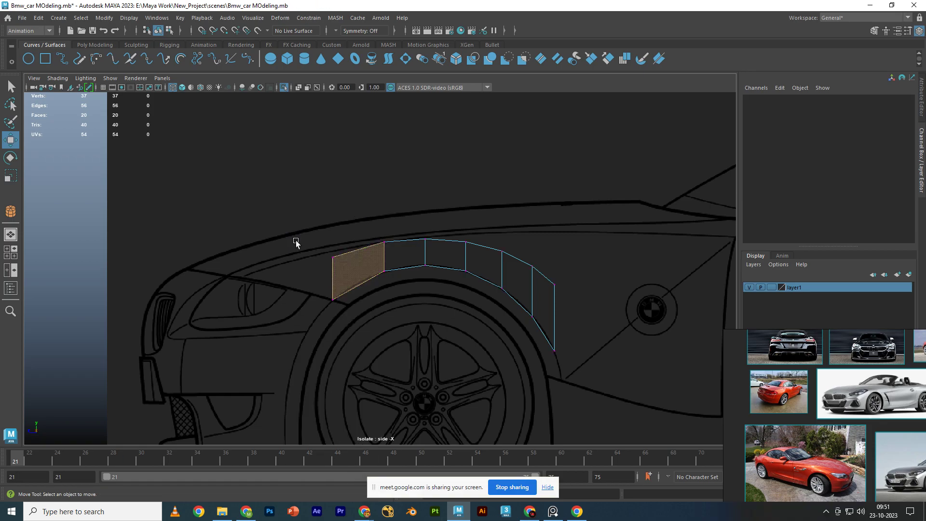
- Pull the strip's front-end vertex down-left onto the blueprint line
{"action": "left_click_drag", "start_coordinate": [340, 258], "coordinate": [345, 258]}
{"action": "key", "text": "space"}
{"action": "key", "text": "space"}
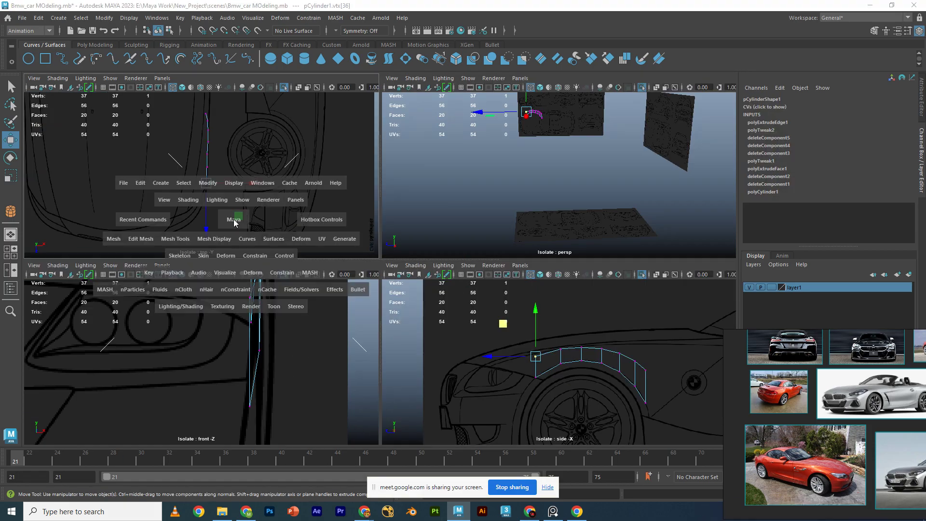
{"action": "key", "text": "space"}
{"action": "key", "text": "space"}
{"action": "scroll", "coordinate": [259, 361], "scroll_direction": "up", "scroll_amount": 2}
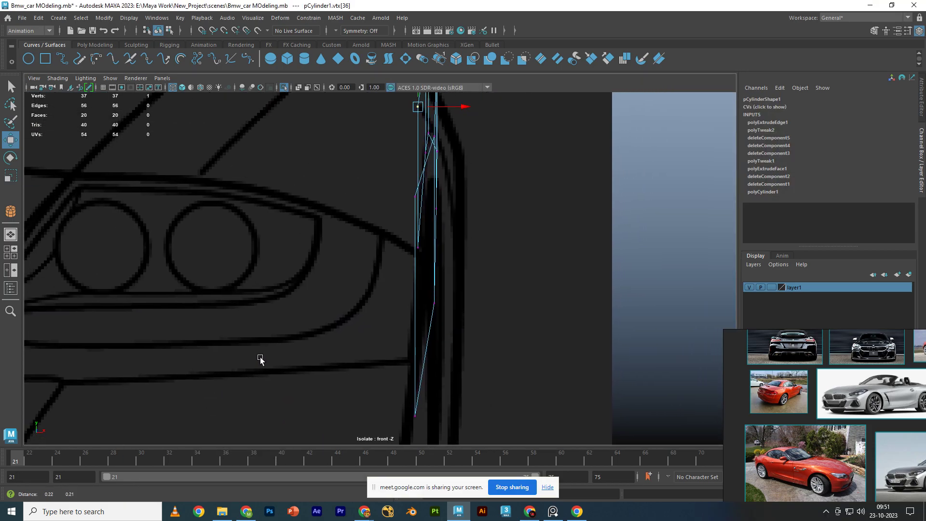
{"action": "scroll", "coordinate": [312, 349], "scroll_direction": "up", "scroll_amount": 3}
{"action": "scroll", "coordinate": [312, 349], "scroll_direction": "down", "scroll_amount": 2}
{"action": "key", "text": "space"}
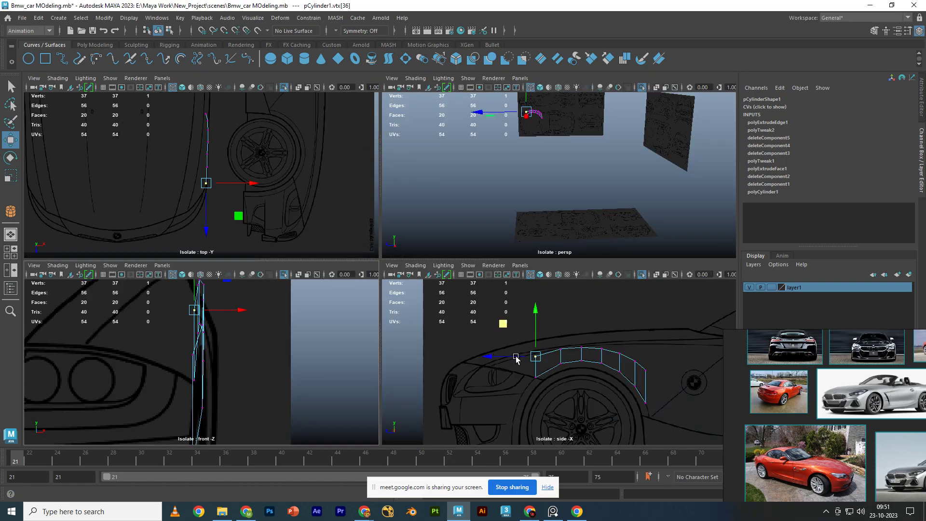
{"action": "scroll", "coordinate": [516, 358], "scroll_direction": "up", "scroll_amount": 3}
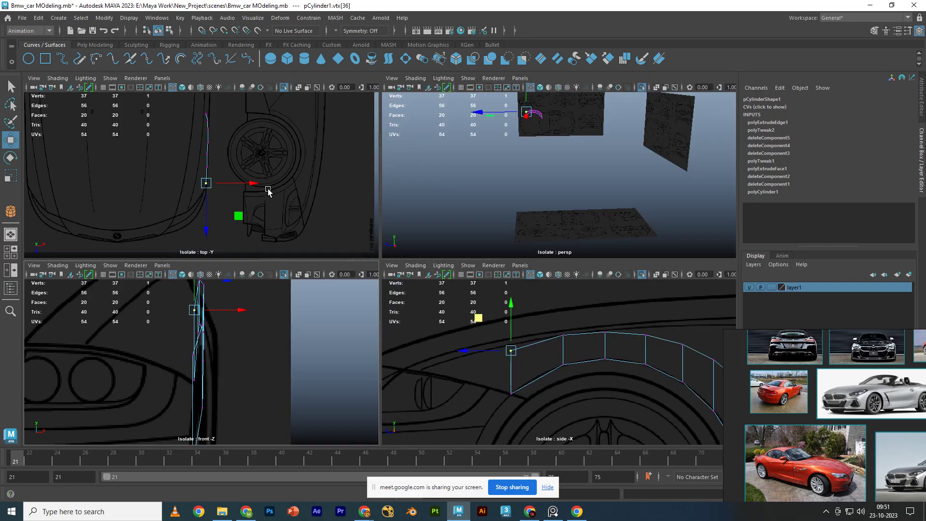
{"action": "scroll", "coordinate": [206, 193], "scroll_direction": "up", "scroll_amount": 1}
{"action": "scroll", "coordinate": [197, 205], "scroll_direction": "up", "scroll_amount": 3}
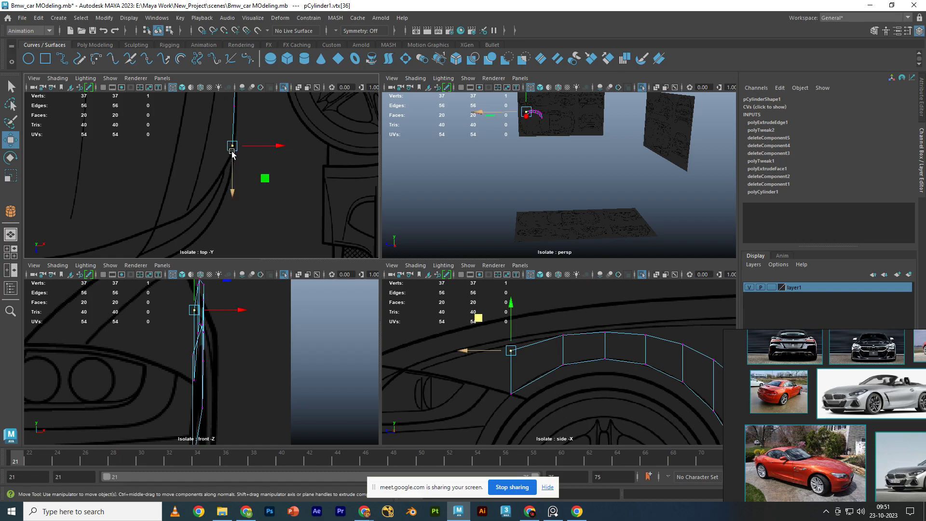
{"action": "left_click_drag", "start_coordinate": [233, 146], "coordinate": [189, 207]}
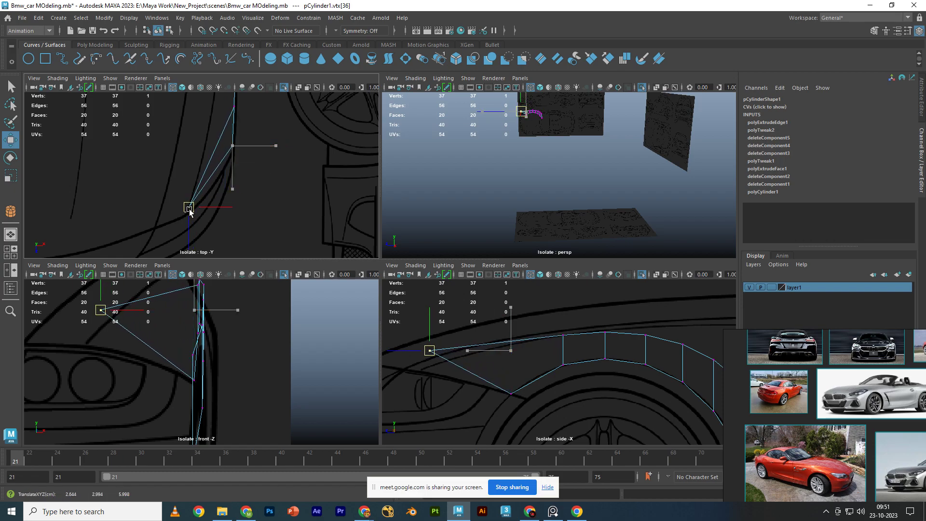
- Match the front-end vertex to the front outline and to the top-view depth
{"action": "middle_click_drag", "start_coordinate": [113, 322], "coordinate": [164, 340], "text": "alt"}
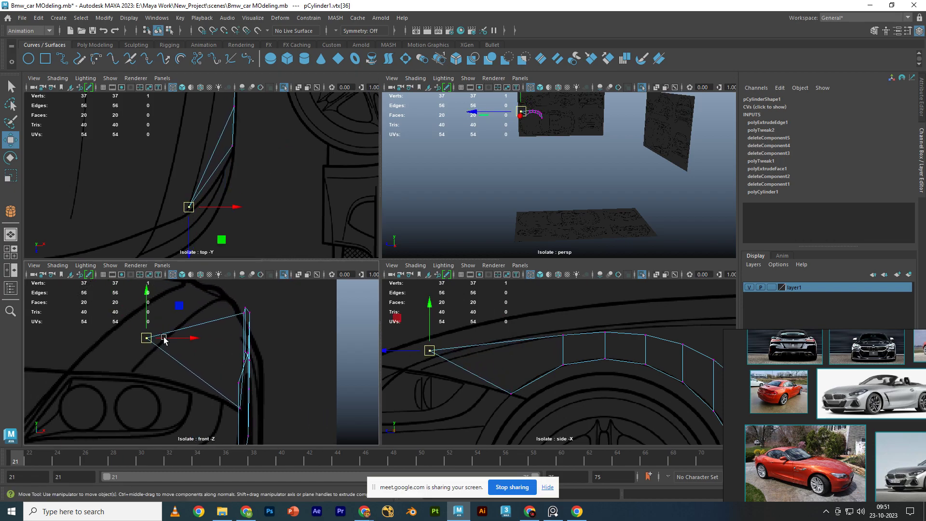
{"action": "mouse_move", "coordinate": [148, 316]}
{"action": "left_mouse_down"}
{"action": "mouse_move", "coordinate": [165, 357]}
{"action": "mouse_move", "coordinate": [171, 339]}
{"action": "mouse_move", "coordinate": [165, 342]}
{"action": "left_mouse_up"}
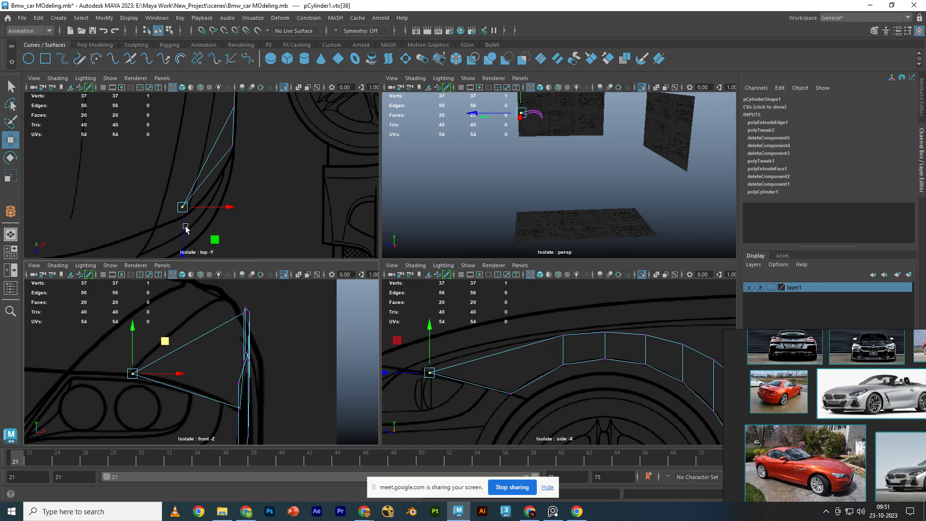
{"action": "mouse_move", "coordinate": [186, 228]}
{"action": "left_mouse_down"}
{"action": "mouse_move", "coordinate": [186, 239]}
{"action": "mouse_move", "coordinate": [205, 220]}
{"action": "mouse_move", "coordinate": [186, 236]}
{"action": "left_mouse_up"}
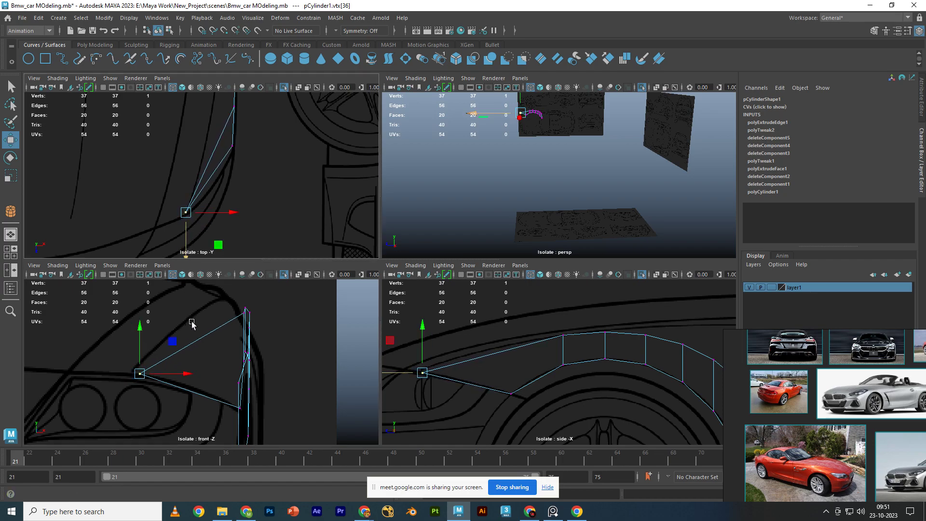
{"action": "middle_click_drag", "start_coordinate": [172, 372], "coordinate": [192, 374], "text": "alt"}
{"action": "left_click_drag", "start_coordinate": [200, 376], "coordinate": [191, 379]}
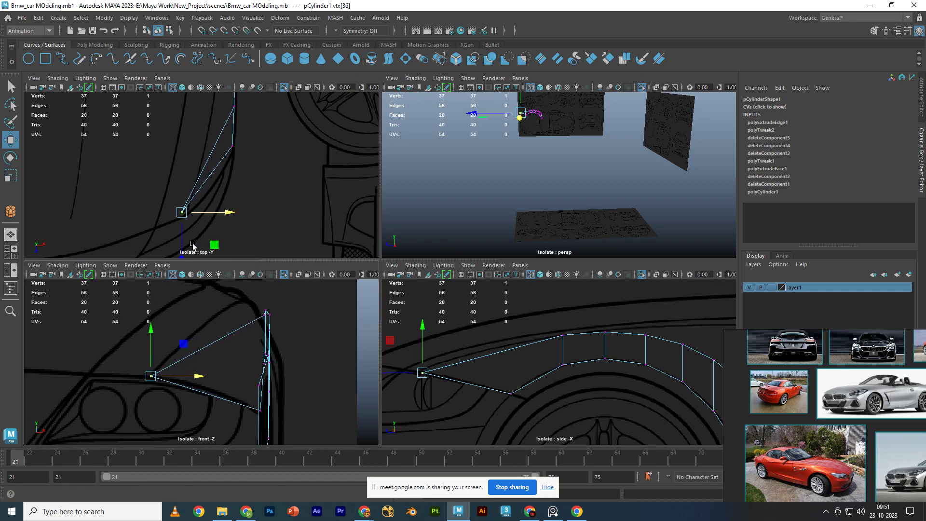
{"action": "middle_click_drag", "start_coordinate": [196, 224], "coordinate": [181, 214], "text": "alt"}
{"action": "left_click_drag", "start_coordinate": [168, 218], "coordinate": [171, 223]}
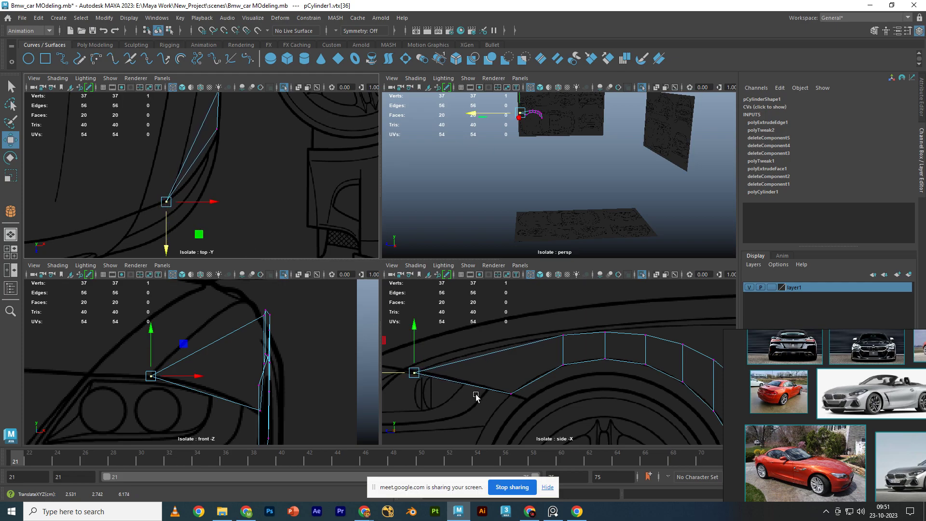
- Nudge vtx[8] onto the wheel-arch line and move vtx[35] inward along the hood edge
{"action": "scroll", "coordinate": [476, 395], "scroll_direction": "up", "scroll_amount": 2}
{"action": "mouse_move", "coordinate": [476, 396]}
{"action": "middle_mouse_down", "text": "alt"}
{"action": "mouse_move", "coordinate": [526, 390]}
{"action": "mouse_move", "coordinate": [503, 390]}
{"action": "middle_mouse_up", "text": "alt"}
{"action": "left_click_drag", "start_coordinate": [599, 356], "coordinate": [524, 372]}
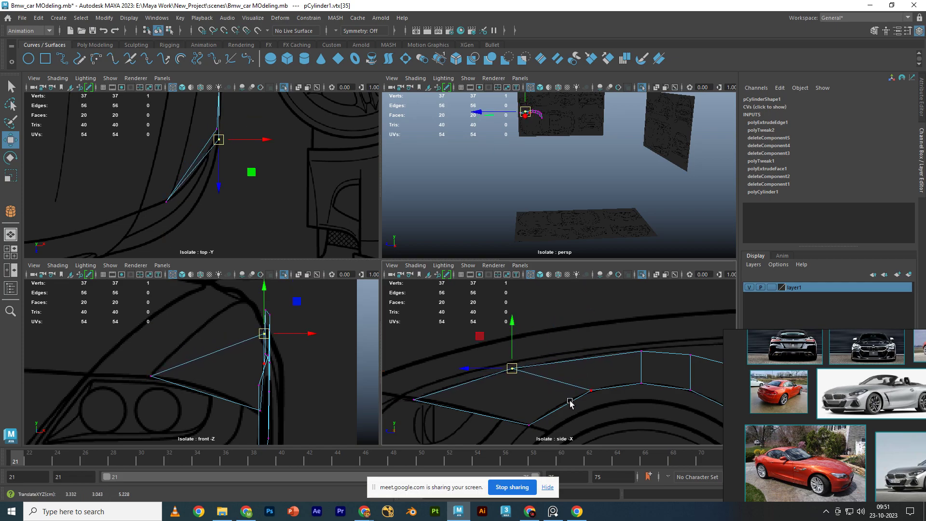
{"action": "mouse_move", "coordinate": [570, 403]}
{"action": "left_mouse_down"}
{"action": "mouse_move", "coordinate": [599, 383]}
{"action": "mouse_move", "coordinate": [581, 397]}
{"action": "left_mouse_up"}
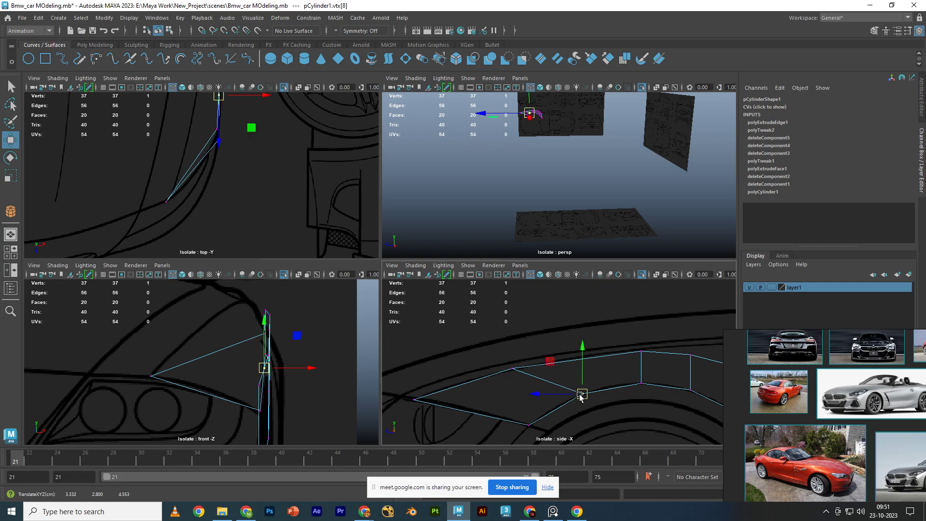
{"action": "middle_click_drag", "start_coordinate": [226, 212], "coordinate": [234, 245], "text": "alt"}
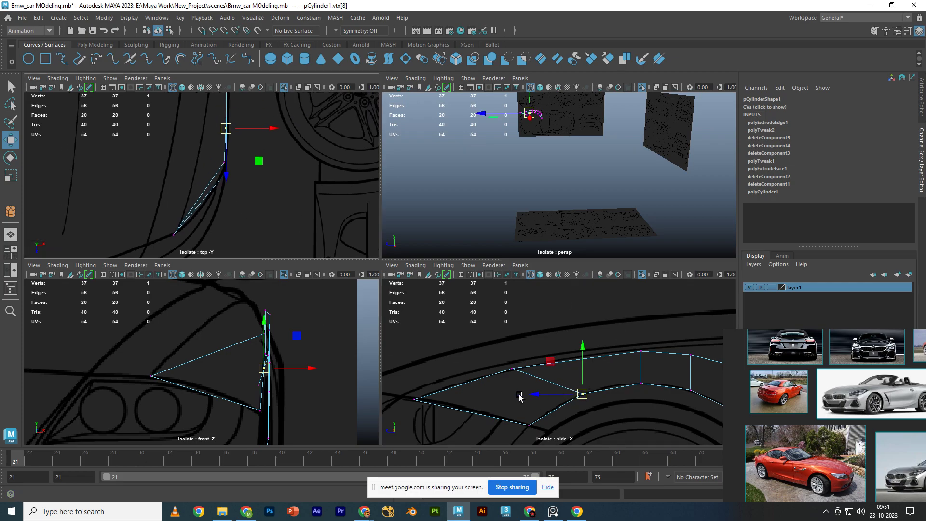
{"action": "left_click", "coordinate": [513, 369]}
{"action": "left_click_drag", "start_coordinate": [271, 172], "coordinate": [241, 175]}
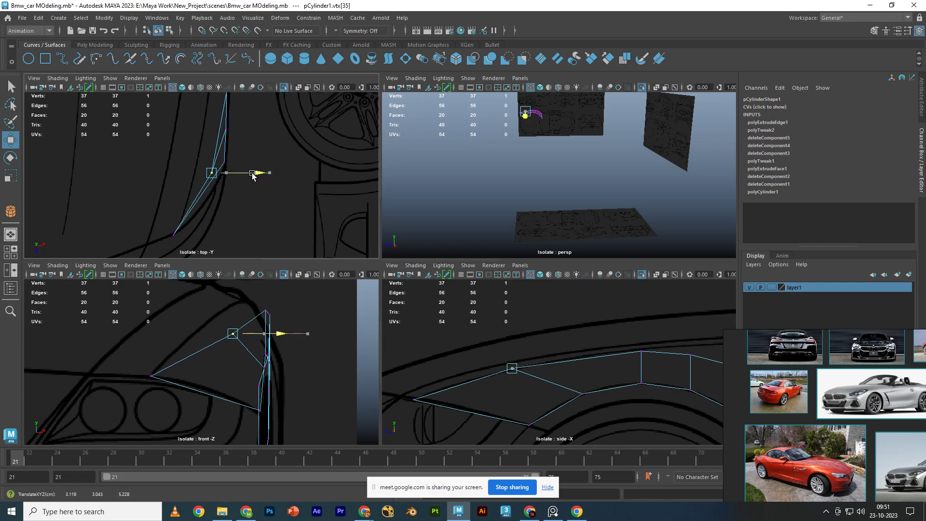
{"action": "middle_click_drag", "start_coordinate": [262, 203], "coordinate": [262, 194], "text": "alt"}
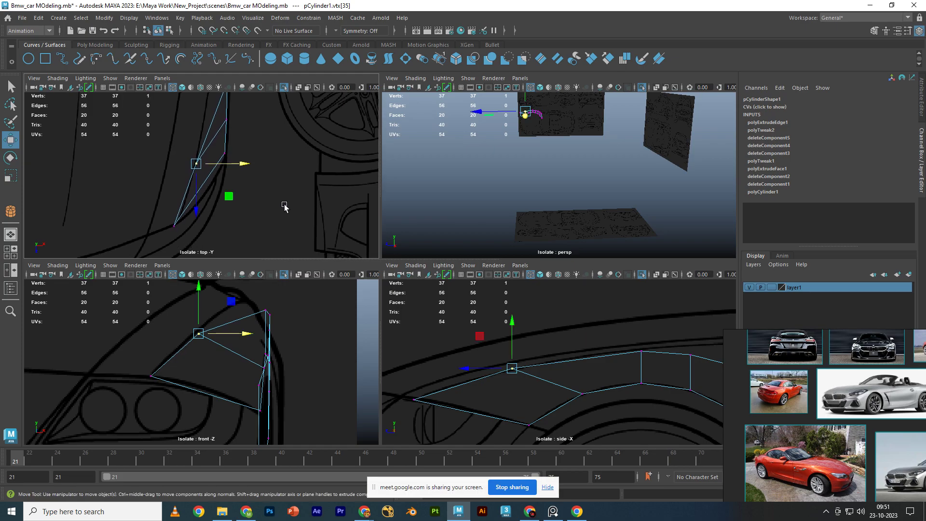
{"action": "left_click", "coordinate": [197, 303]}
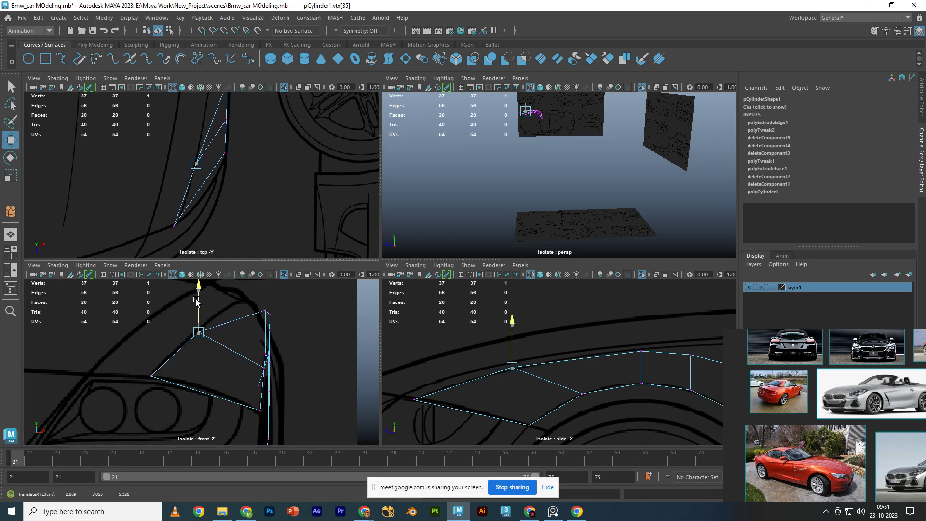
- Move vtx[34] inward in the top view and raise it to the hood line
{"action": "middle_click_drag", "start_coordinate": [589, 368], "coordinate": [523, 368], "text": "alt"}
{"action": "left_click_drag", "start_coordinate": [523, 368], "coordinate": [576, 335]}
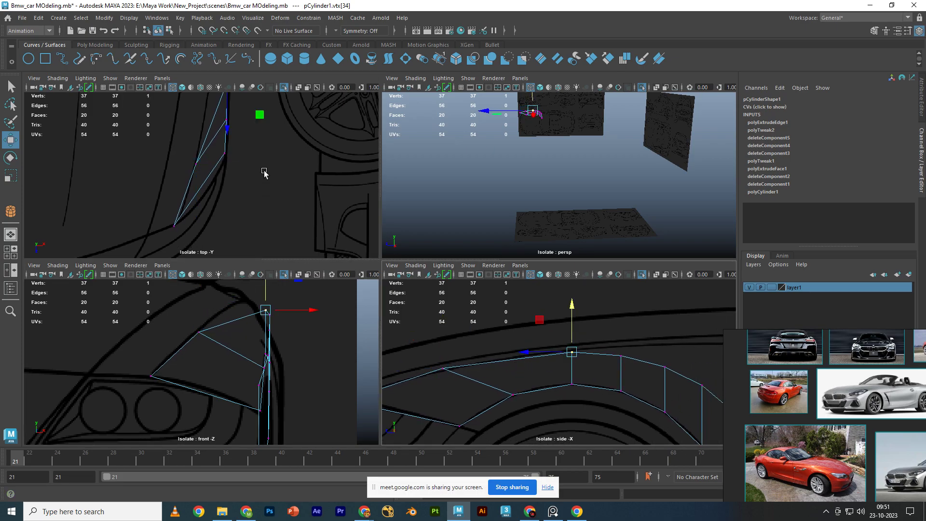
{"action": "scroll", "coordinate": [265, 174], "scroll_direction": "down", "scroll_amount": 3}
{"action": "left_click_drag", "start_coordinate": [231, 160], "coordinate": [215, 175]}
{"action": "scroll", "coordinate": [214, 179], "scroll_direction": "up", "scroll_amount": 3}
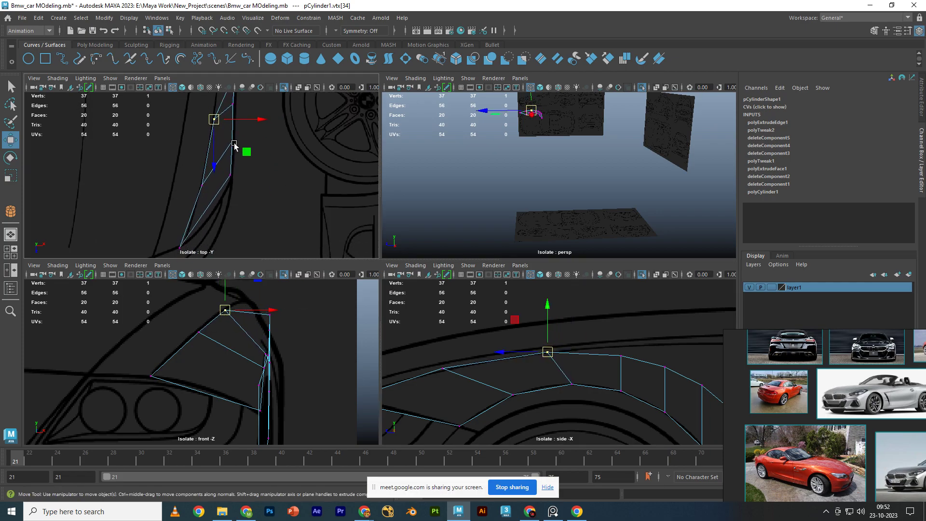
{"action": "scroll", "coordinate": [570, 385], "scroll_direction": "up", "scroll_amount": 2}
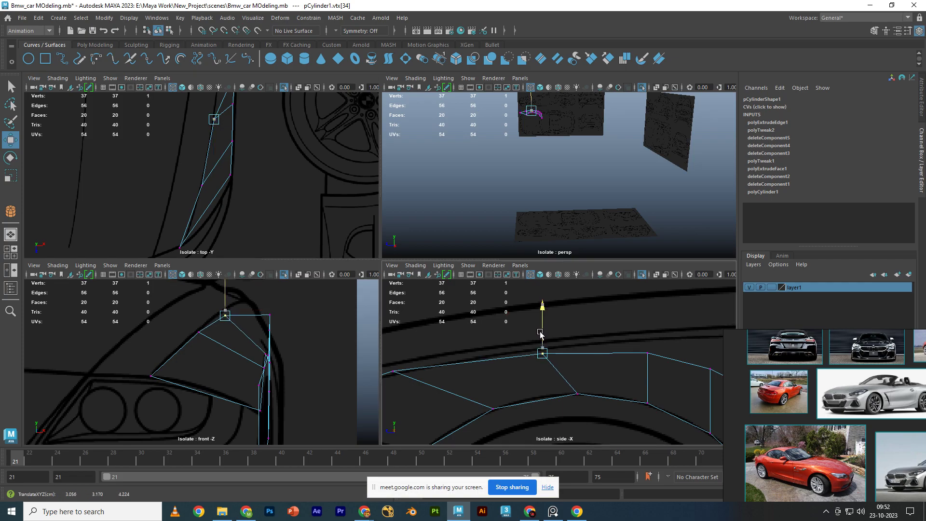
{"action": "mouse_move", "coordinate": [541, 337]}
{"action": "left_mouse_down"}
{"action": "mouse_move", "coordinate": [541, 330]}
{"action": "mouse_move", "coordinate": [533, 350]}
{"action": "left_mouse_up"}
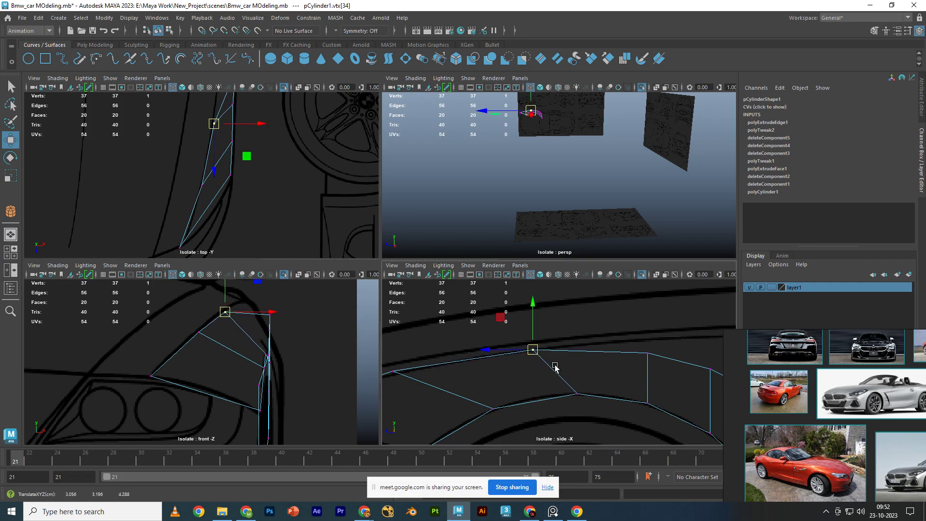
- Move vtx[33] inward along the hood edge and up to the blueprint hood line
{"action": "left_click", "coordinate": [576, 394]}
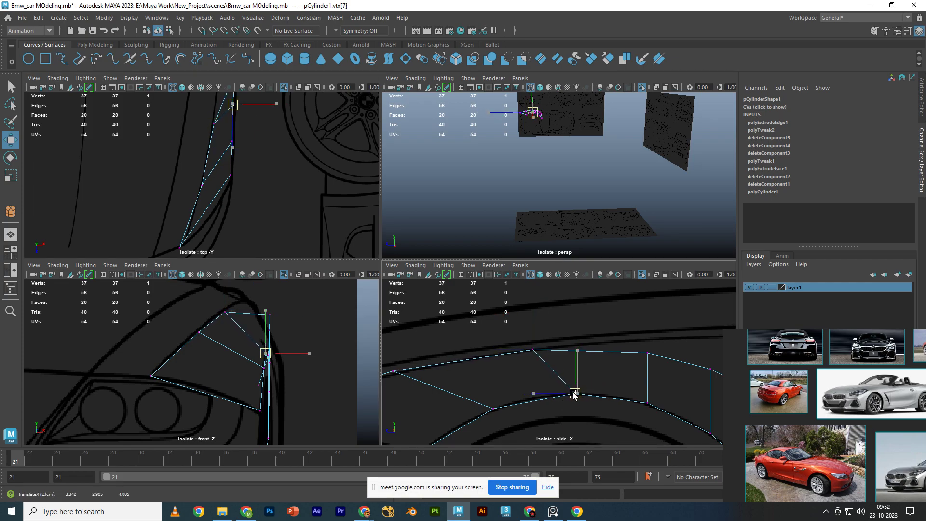
{"action": "middle_click_drag", "start_coordinate": [344, 370], "coordinate": [306, 316], "text": "alt"}
{"action": "middle_click_drag", "start_coordinate": [631, 372], "coordinate": [506, 356], "text": "alt"}
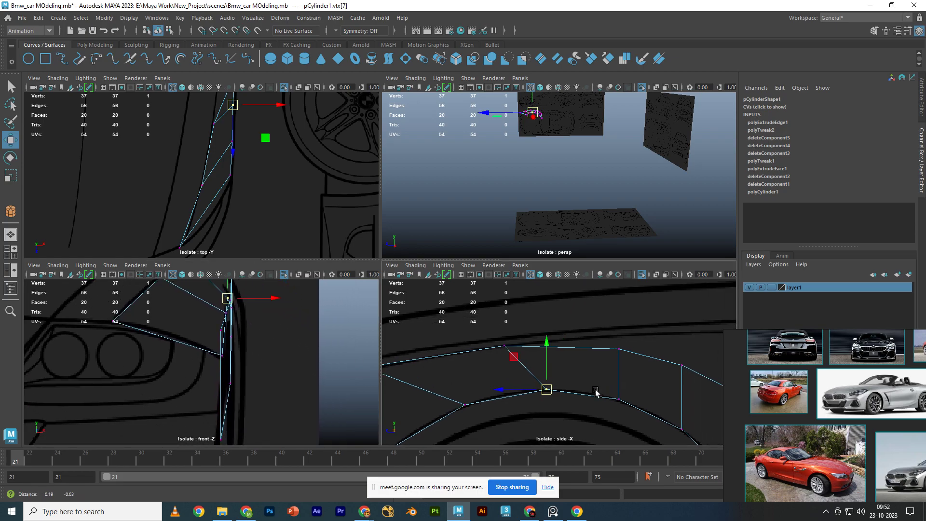
{"action": "left_click", "coordinate": [506, 355]}
{"action": "middle_click_drag", "start_coordinate": [265, 174], "coordinate": [260, 280], "text": "alt"}
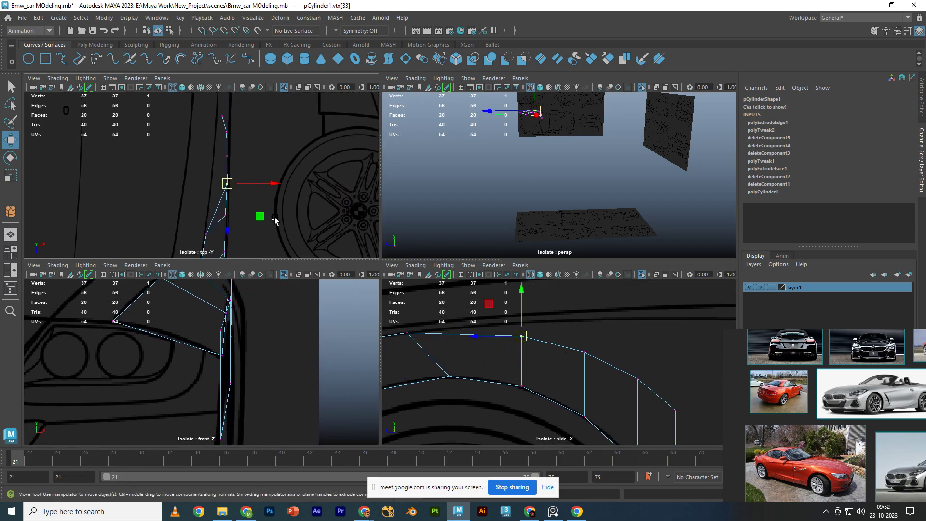
{"action": "left_click_drag", "start_coordinate": [259, 182], "coordinate": [244, 184]}
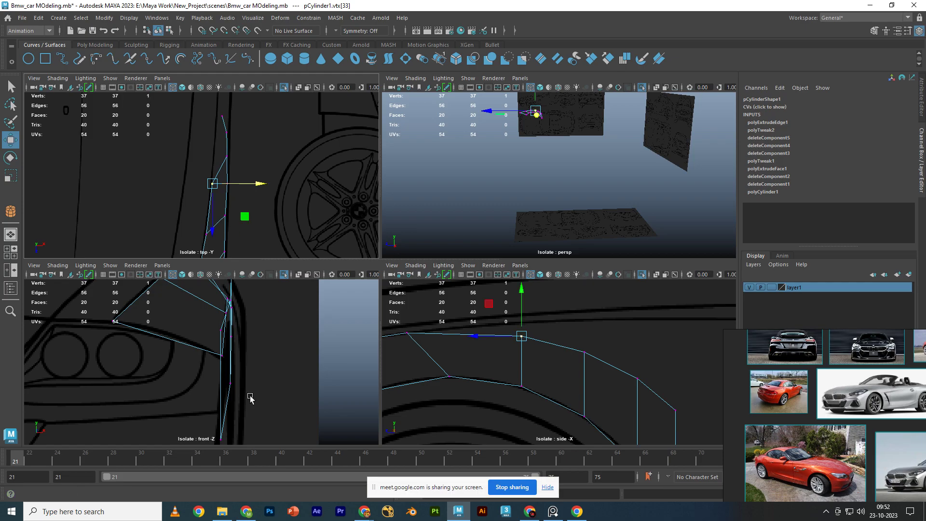
{"action": "middle_click_drag", "start_coordinate": [251, 400], "coordinate": [256, 440], "text": "alt"}
{"action": "mouse_move", "coordinate": [206, 286]}
{"action": "left_mouse_down"}
{"action": "mouse_move", "coordinate": [208, 275]}
{"action": "mouse_move", "coordinate": [193, 290]}
{"action": "left_mouse_up"}
{"action": "left_click", "coordinate": [193, 300]}
- Raise vtx[32] onto the hood line, move it inward, and nudge vtx[33] inward
{"action": "middle_click_drag", "start_coordinate": [192, 289], "coordinate": [107, 298], "text": "alt"}
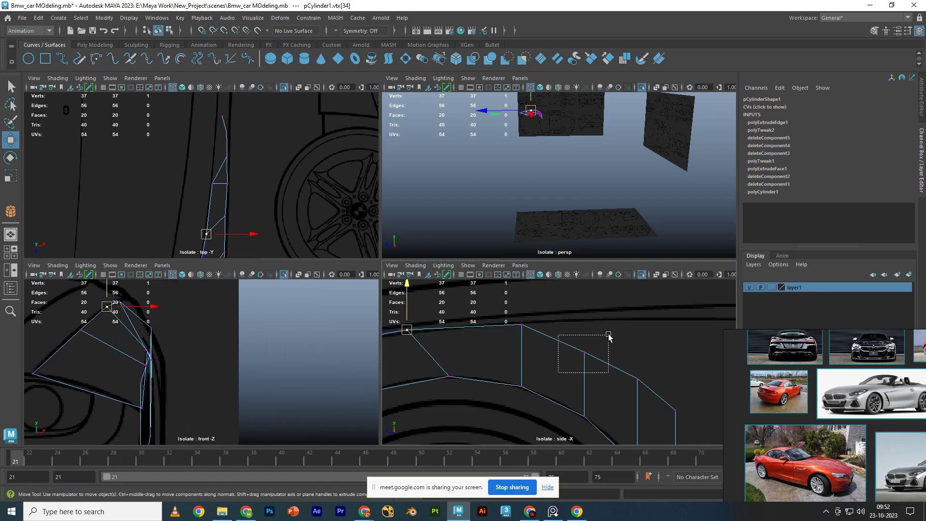
{"action": "left_click", "coordinate": [584, 351]}
{"action": "left_click_drag", "start_coordinate": [585, 333], "coordinate": [594, 324]}
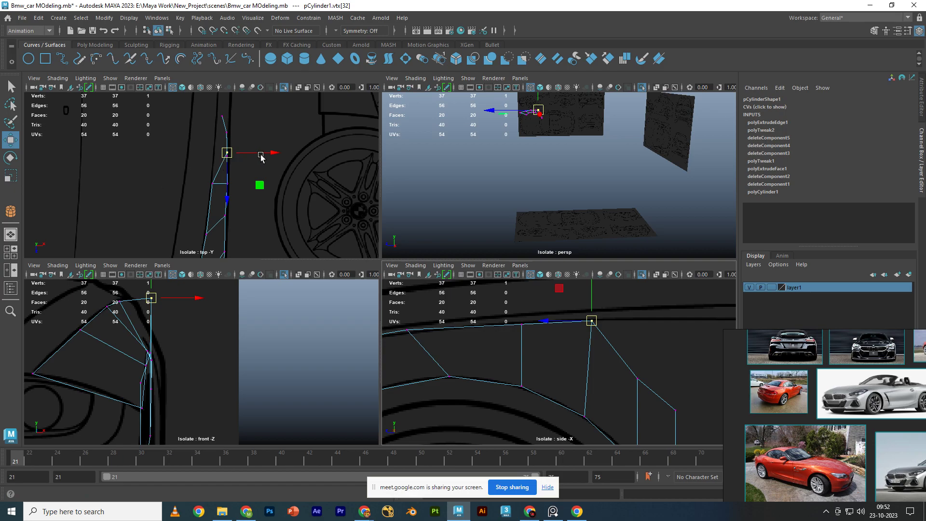
{"action": "left_click_drag", "start_coordinate": [261, 157], "coordinate": [250, 157]}
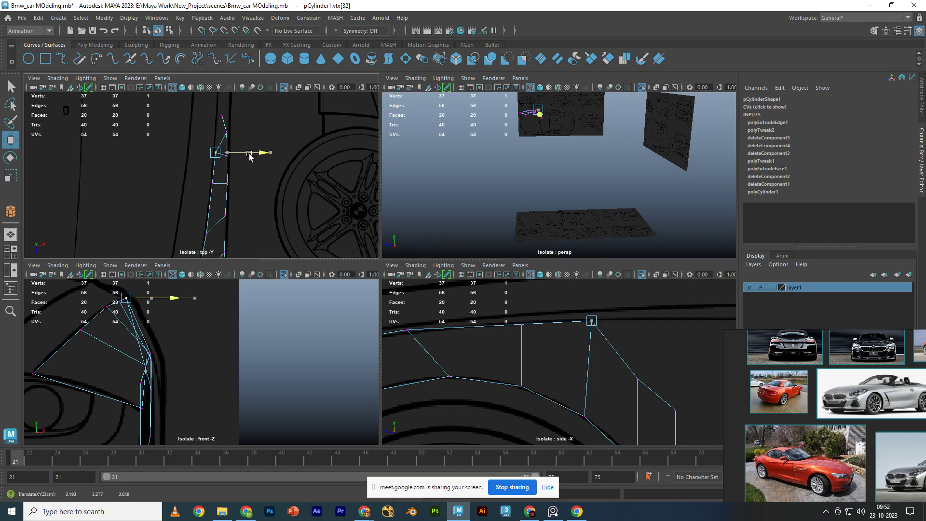
{"action": "left_click", "coordinate": [214, 184]}
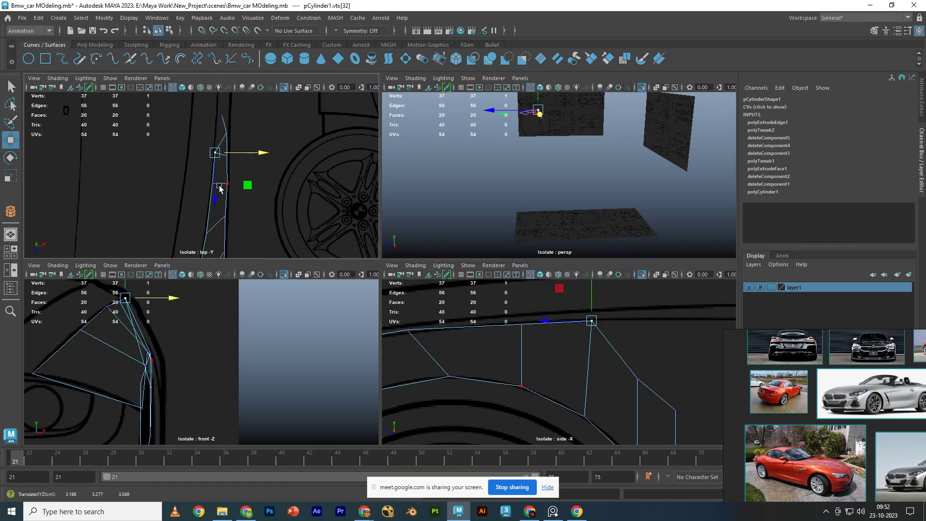
{"action": "left_click_drag", "start_coordinate": [157, 302], "coordinate": [157, 302]}
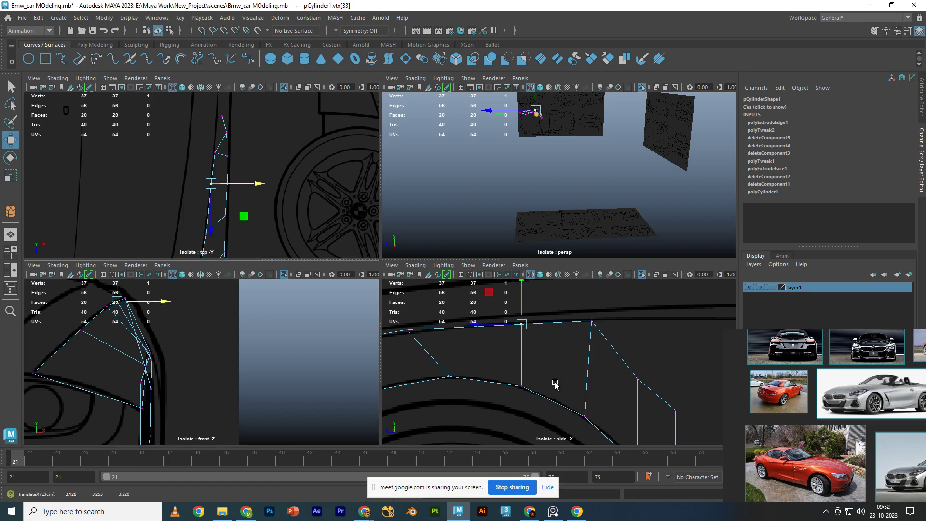
{"action": "middle_click_drag", "start_coordinate": [586, 374], "coordinate": [541, 373], "text": "alt"}
{"action": "right_click_drag", "start_coordinate": [601, 380], "coordinate": [547, 358], "text": "alt"}
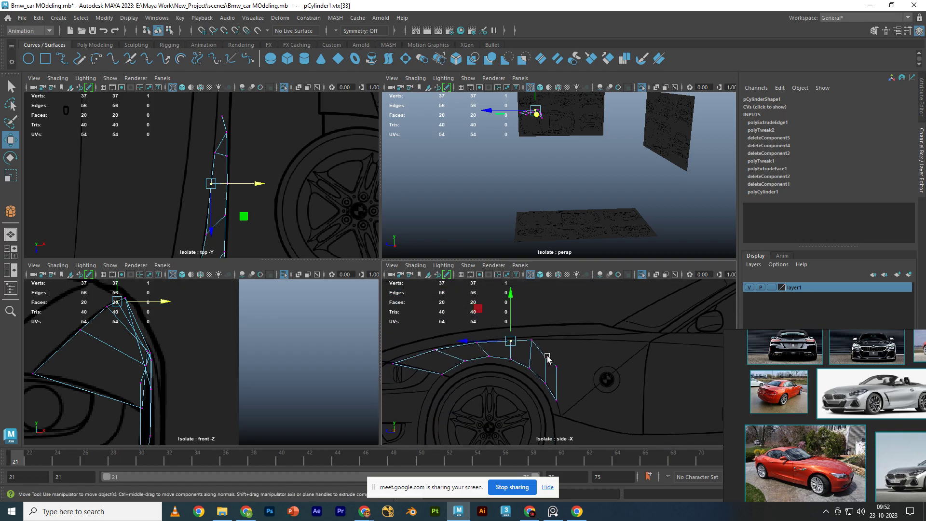
- Lift vtx[30:31] together, then move vtx[30] up onto the blueprint line
{"action": "mouse_move", "coordinate": [566, 377]}
{"action": "left_mouse_down"}
{"action": "mouse_move", "coordinate": [541, 381]}
{"action": "mouse_move", "coordinate": [560, 350]}
{"action": "left_mouse_up"}
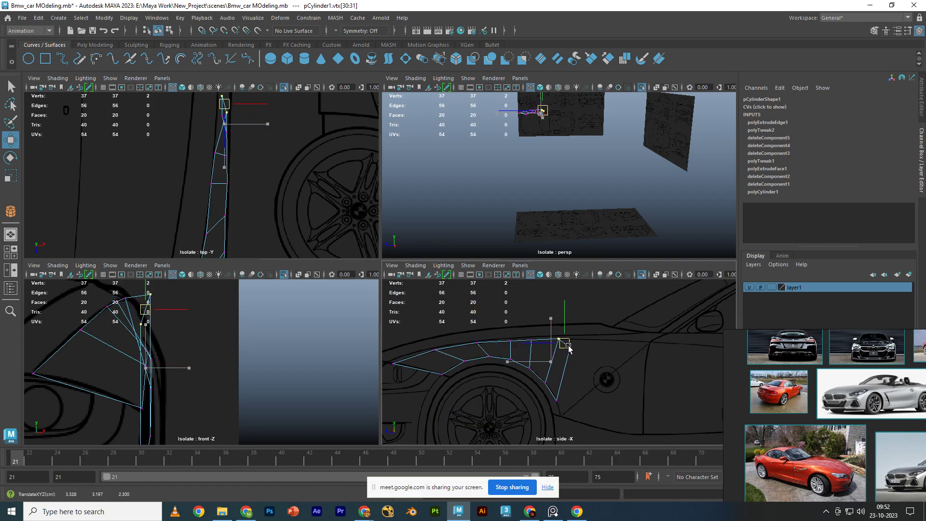
{"action": "left_click", "coordinate": [558, 350]}
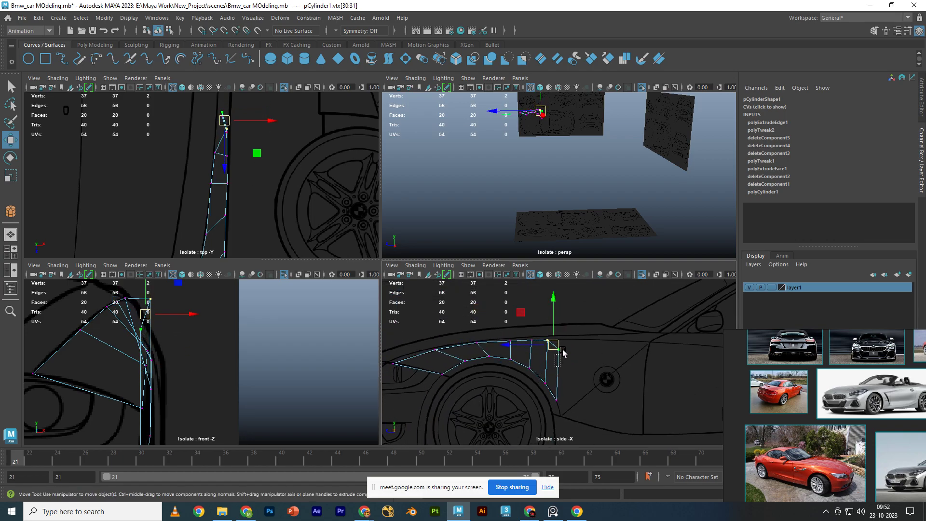
{"action": "left_click_drag", "start_coordinate": [558, 351], "coordinate": [569, 342]}
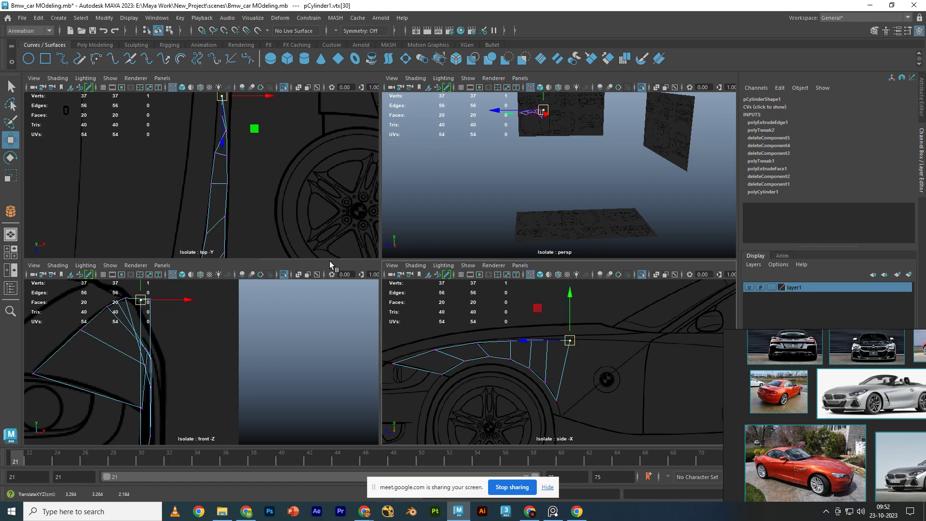
{"action": "scroll", "coordinate": [548, 344], "scroll_direction": "up", "scroll_amount": 2}
{"action": "scroll", "coordinate": [549, 347], "scroll_direction": "up", "scroll_amount": 1}
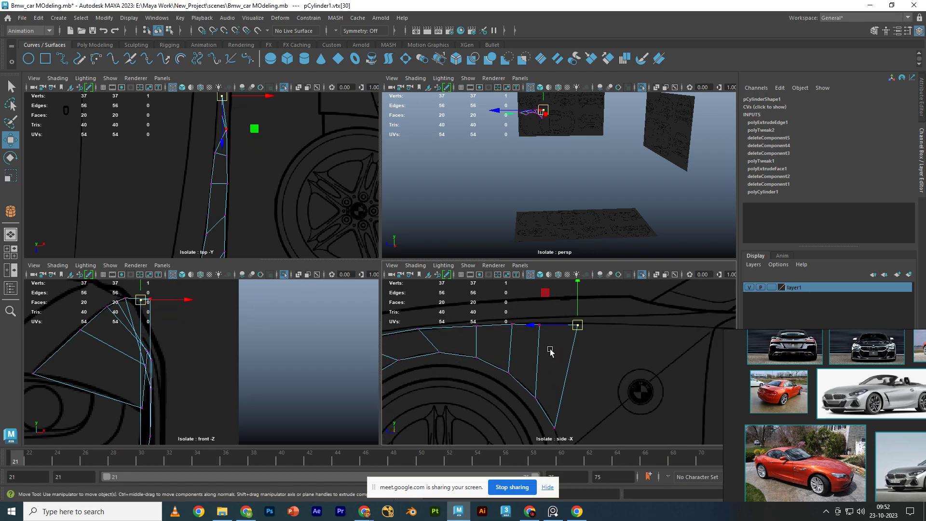
- Slide the top fender-edge vertices sideways along X onto the top-view outline
{"action": "left_click", "coordinate": [539, 324]}
{"action": "left_click_drag", "start_coordinate": [539, 325], "coordinate": [587, 324]}
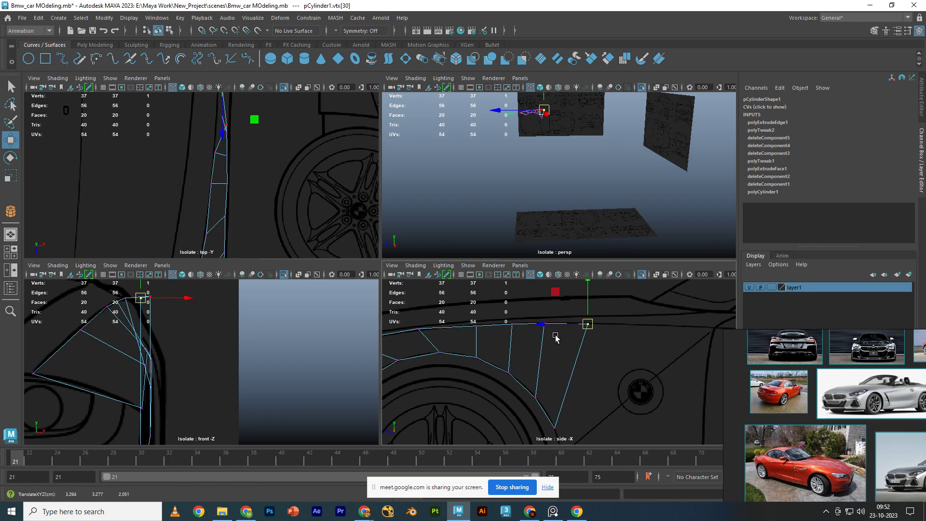
{"action": "left_click_drag", "start_coordinate": [534, 336], "coordinate": [563, 316]}
{"action": "left_click_drag", "start_coordinate": [263, 126], "coordinate": [253, 133]}
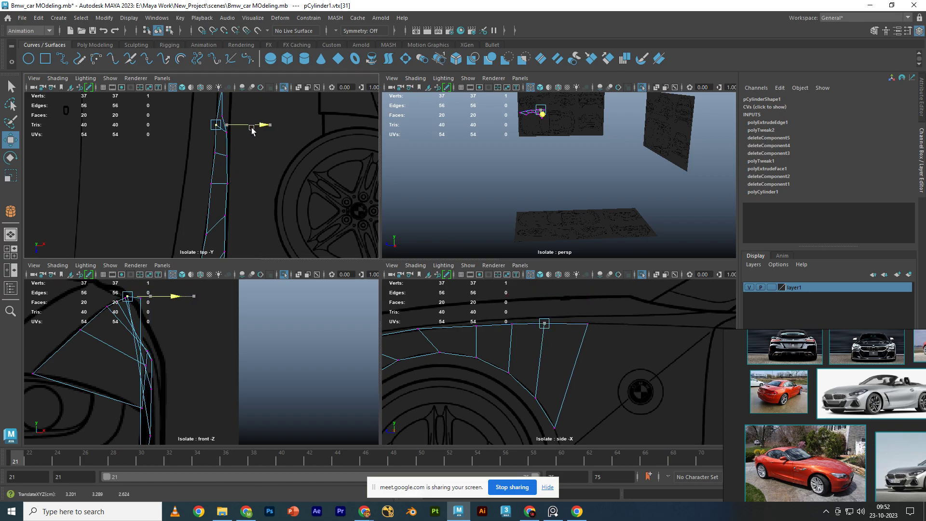
{"action": "middle_click_drag", "start_coordinate": [253, 133], "coordinate": [257, 182], "text": "alt"}
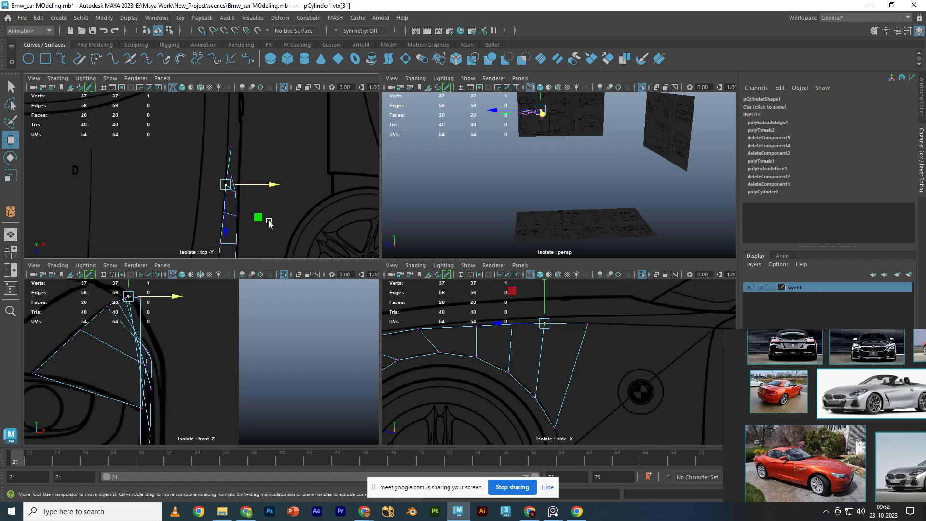
{"action": "left_click_drag", "start_coordinate": [622, 349], "coordinate": [581, 319]}
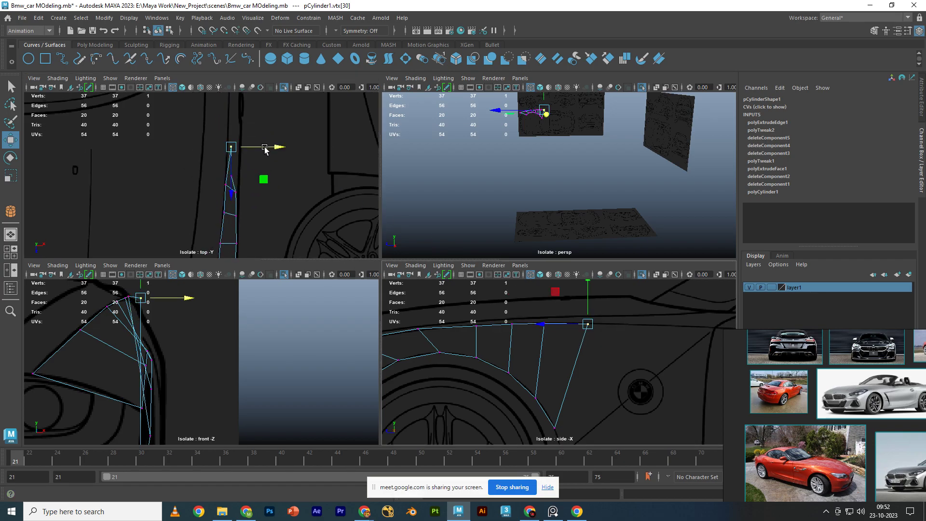
{"action": "left_click_drag", "start_coordinate": [265, 150], "coordinate": [261, 150]}
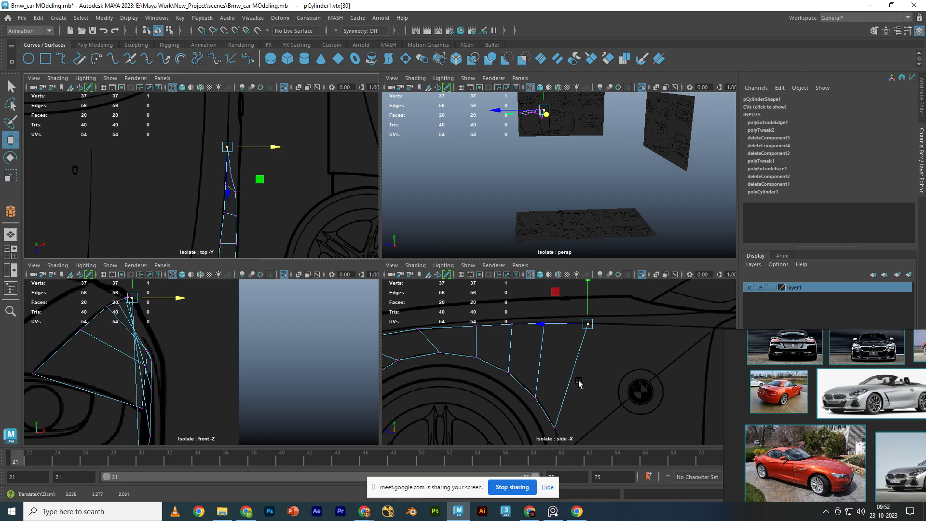
{"action": "left_click_drag", "start_coordinate": [583, 398], "coordinate": [553, 433]}
- Shift the lower wheel-arch vertex along X onto the top-view outline
{"action": "middle_click_drag", "start_coordinate": [285, 209], "coordinate": [268, 187], "text": "alt"}
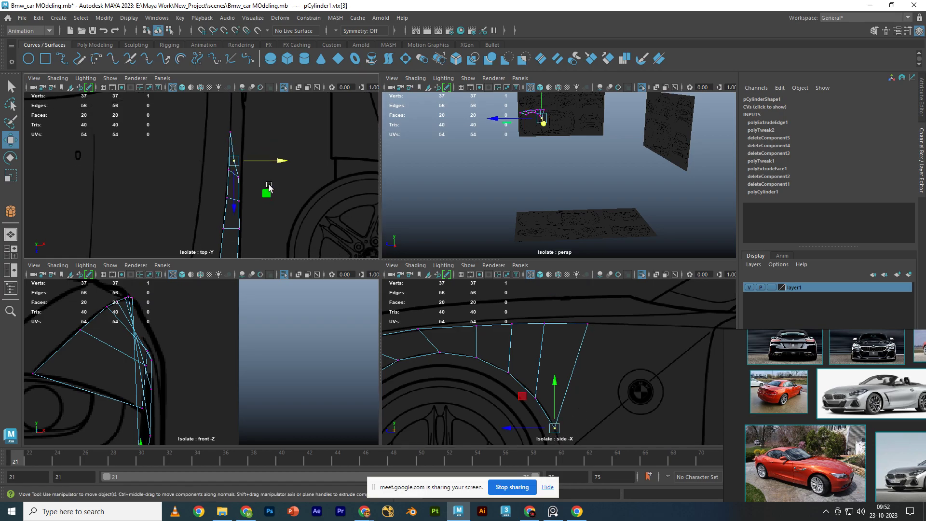
{"action": "left_click_drag", "start_coordinate": [260, 164], "coordinate": [265, 162]}
{"action": "middle_click_drag", "start_coordinate": [523, 352], "coordinate": [523, 329], "text": "alt"}
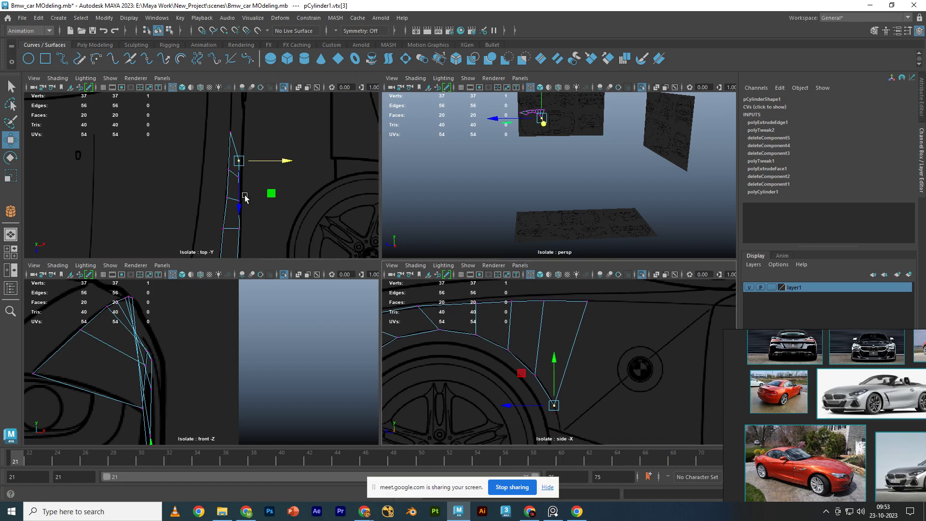
{"action": "middle_click_drag", "start_coordinate": [245, 198], "coordinate": [244, 170], "text": "alt"}
{"action": "left_click_drag", "start_coordinate": [246, 135], "coordinate": [252, 139]}
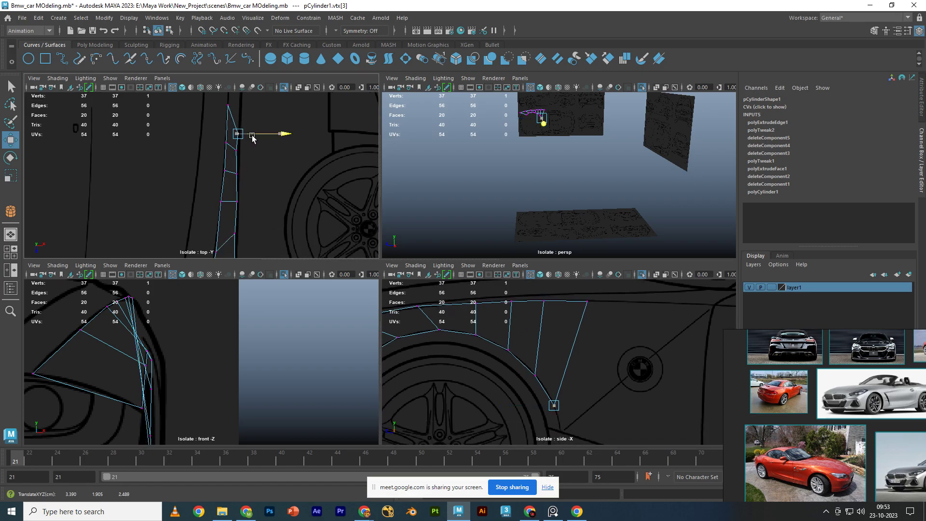
{"action": "left_click", "coordinate": [236, 150]}
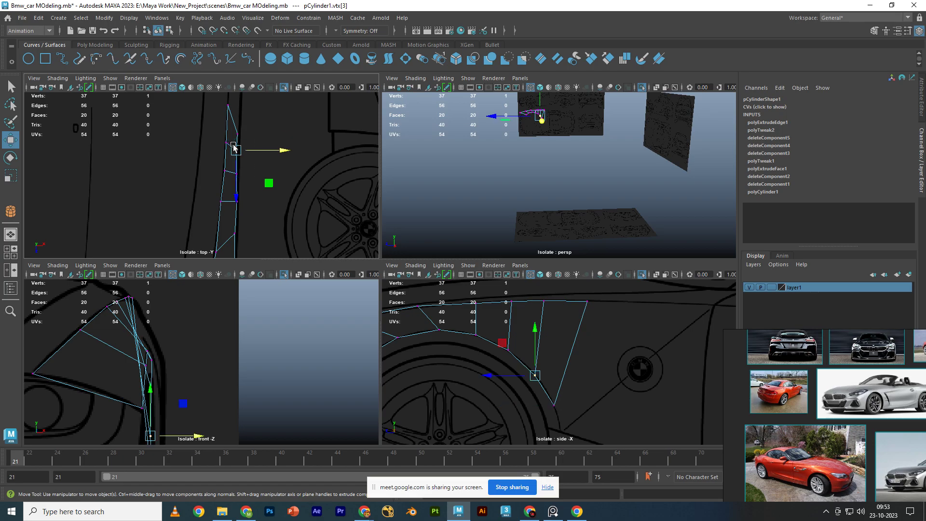
- Move vtx[3] and the panel's bottom vertex along X to match the front view
{"action": "middle_click_drag", "start_coordinate": [179, 372], "coordinate": [177, 306], "text": "alt"}
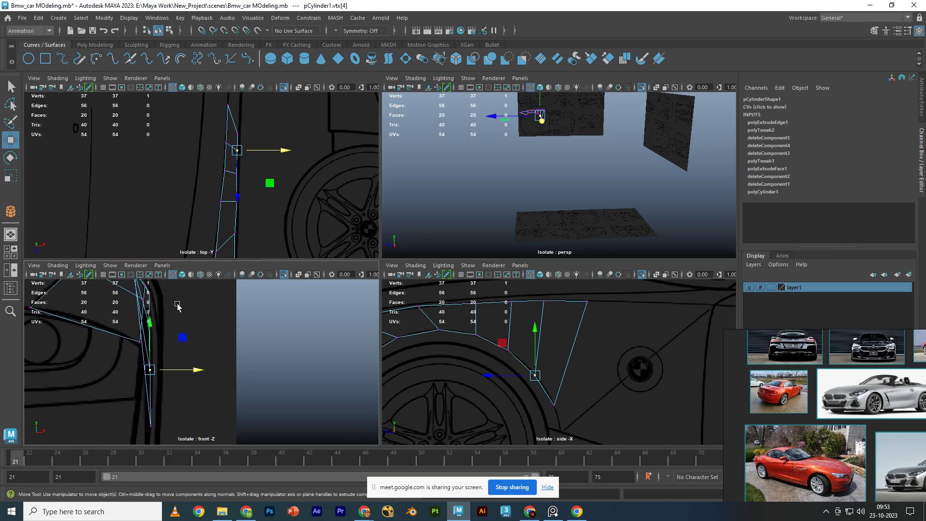
{"action": "middle_click_drag", "start_coordinate": [172, 355], "coordinate": [178, 363], "text": "alt"}
{"action": "left_click", "coordinate": [171, 391]}
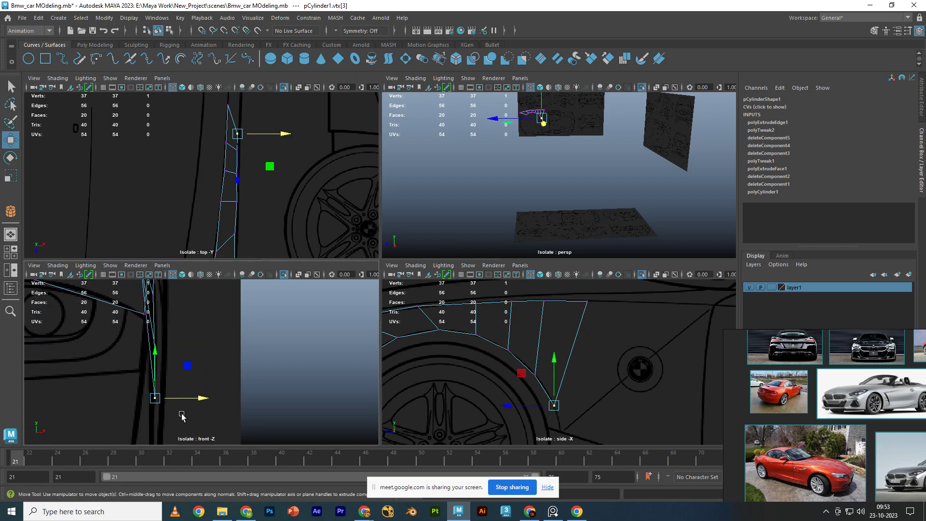
{"action": "middle_click_drag", "start_coordinate": [182, 414], "coordinate": [205, 384], "text": "alt"}
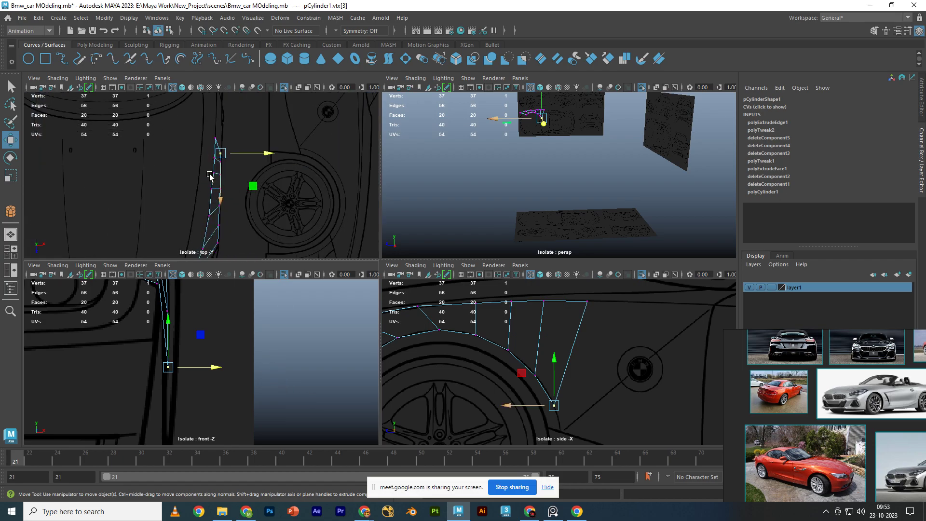
{"action": "scroll", "coordinate": [217, 164], "scroll_direction": "down", "scroll_amount": 2}
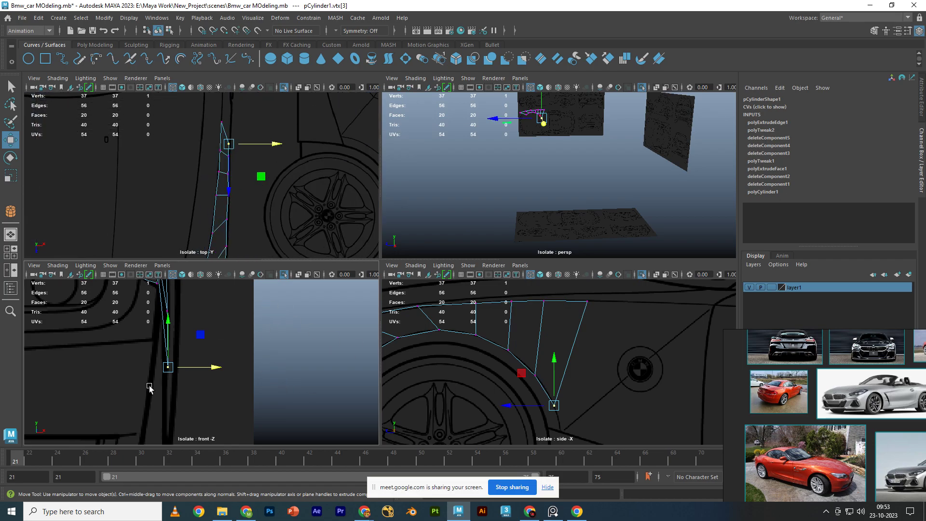
{"action": "left_click_drag", "start_coordinate": [200, 374], "coordinate": [197, 368]}
{"action": "left_click_drag", "start_coordinate": [545, 389], "coordinate": [517, 356]}
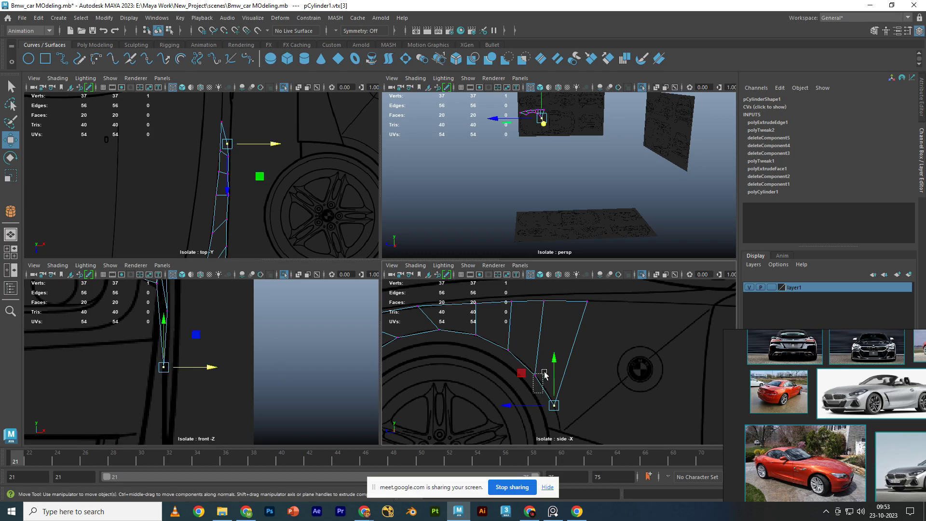
{"action": "left_click_drag", "start_coordinate": [198, 316], "coordinate": [196, 318]}
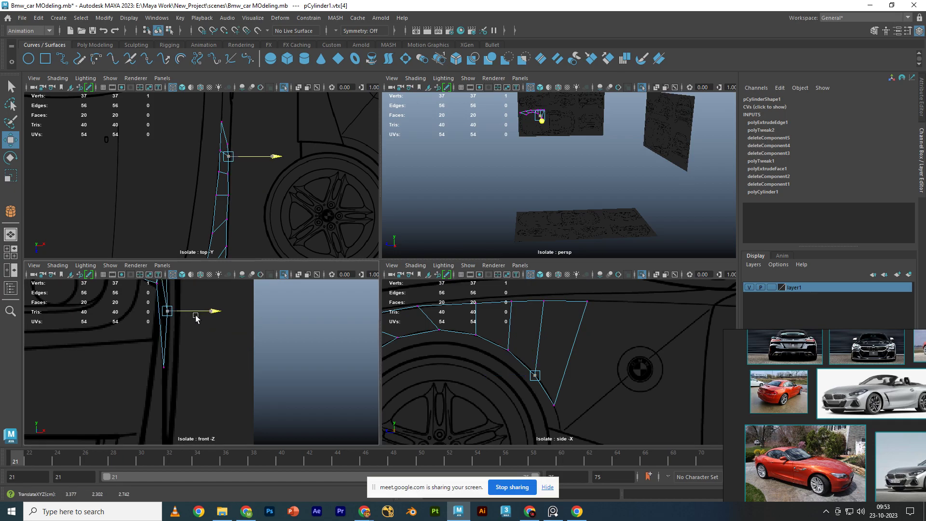
- Inspect the fender panel in Object Mode with shaded display in a full-size perspective view
{"action": "key", "text": "space"}
{"action": "key", "text": "space"}
{"action": "key", "text": "space"}
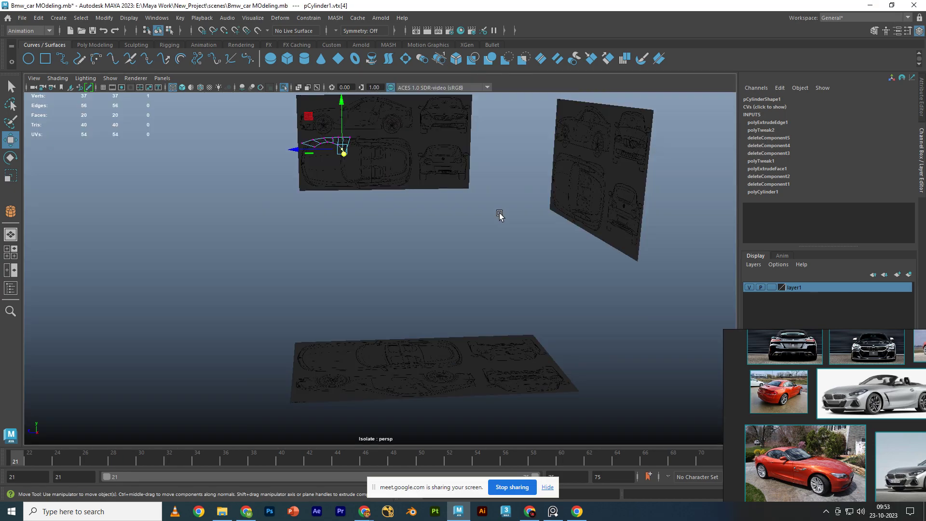
{"action": "mouse_move", "coordinate": [499, 215]}
{"action": "left_mouse_down", "text": "alt"}
{"action": "mouse_move", "coordinate": [310, 179]}
{"action": "mouse_move", "coordinate": [383, 329]}
{"action": "mouse_move", "coordinate": [432, 328]}
{"action": "mouse_move", "coordinate": [446, 242]}
{"action": "mouse_move", "coordinate": [447, 279]}
{"action": "mouse_move", "coordinate": [407, 314]}
{"action": "left_mouse_up", "text": "alt"}
{"action": "key", "text": "F8"}
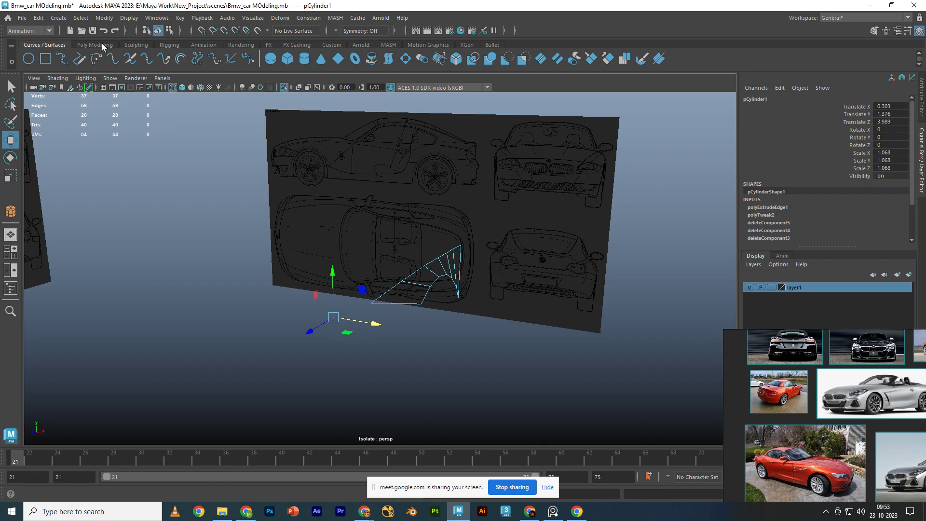
{"action": "left_click", "coordinate": [103, 45]}
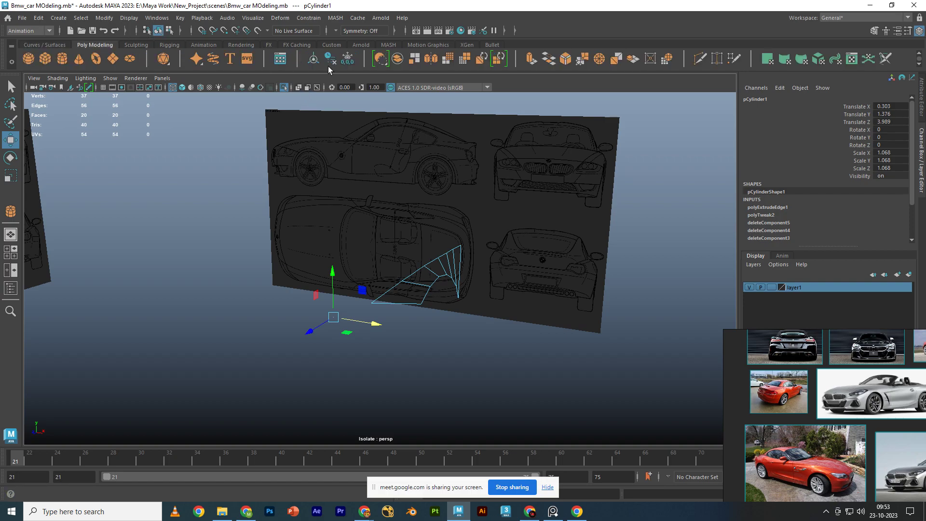
{"action": "right_click", "coordinate": [450, 269]}
{"action": "left_click", "coordinate": [496, 215]}
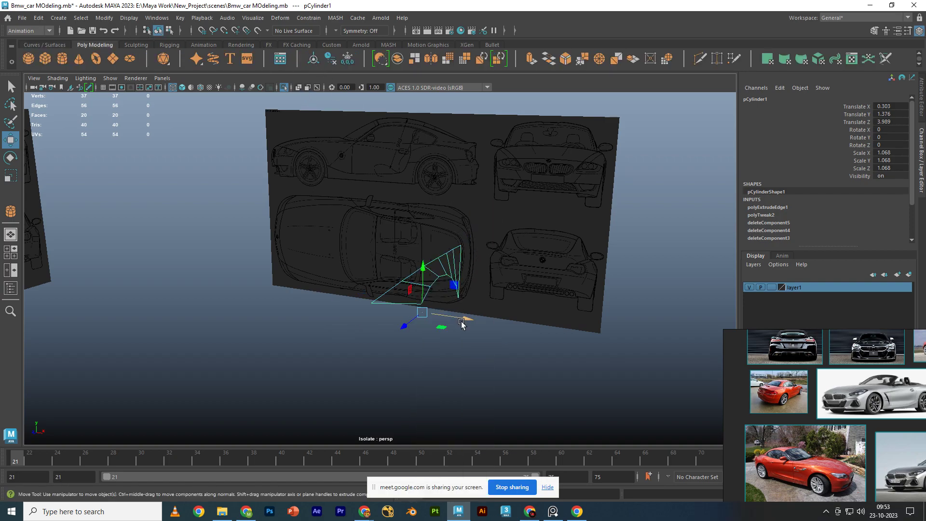
{"action": "key", "text": "5"}
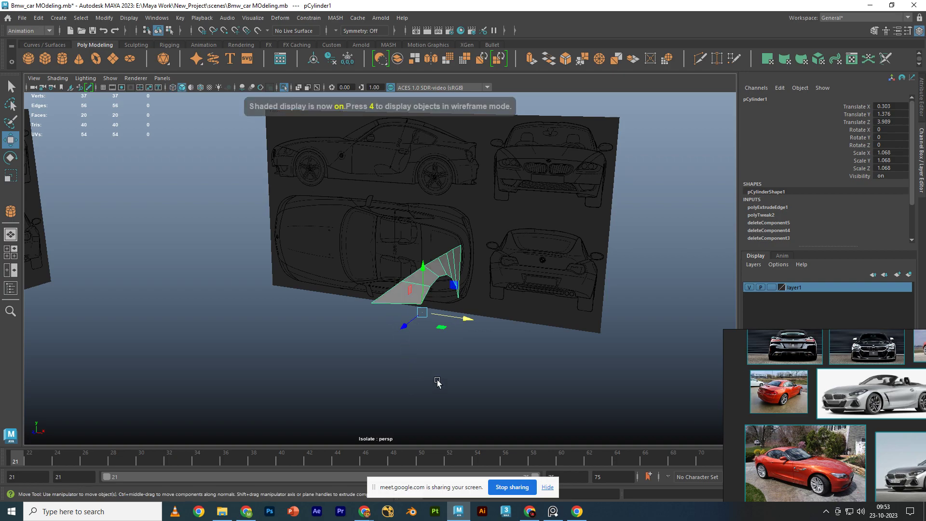
{"action": "left_click", "coordinate": [436, 383]}
{"action": "mouse_move", "coordinate": [429, 369]}
{"action": "left_mouse_down", "text": "alt"}
{"action": "mouse_move", "coordinate": [287, 351]}
{"action": "mouse_move", "coordinate": [270, 386]}
{"action": "left_mouse_up", "text": "alt"}
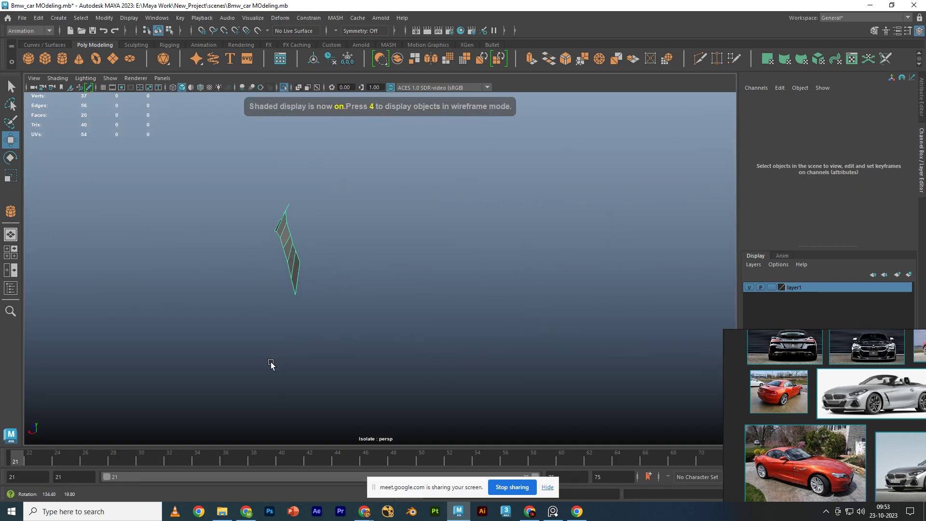
- Reselect the panel and edit its vertices in a full-size top view
{"action": "left_click", "coordinate": [283, 242]}
{"action": "key", "text": "space"}
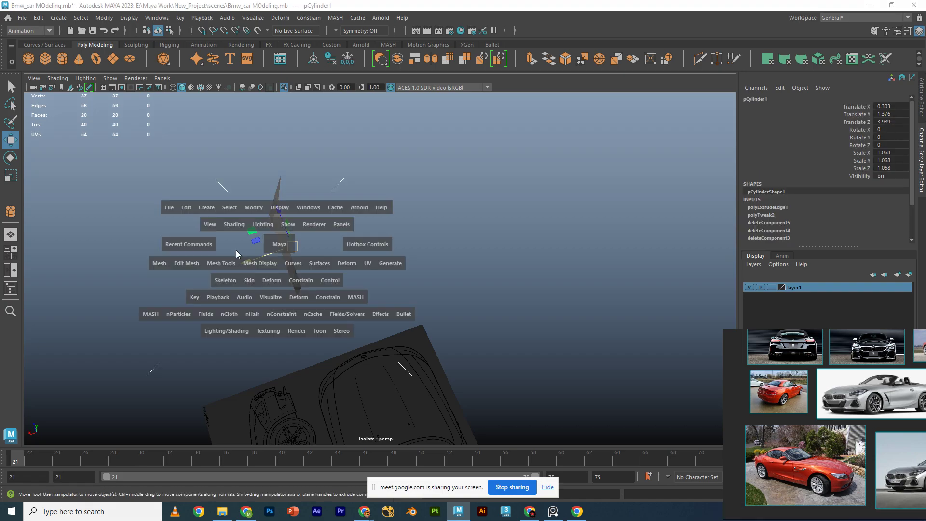
{"action": "key", "text": "space"}
{"action": "middle_click_drag", "start_coordinate": [263, 100], "coordinate": [339, 206], "text": "alt"}
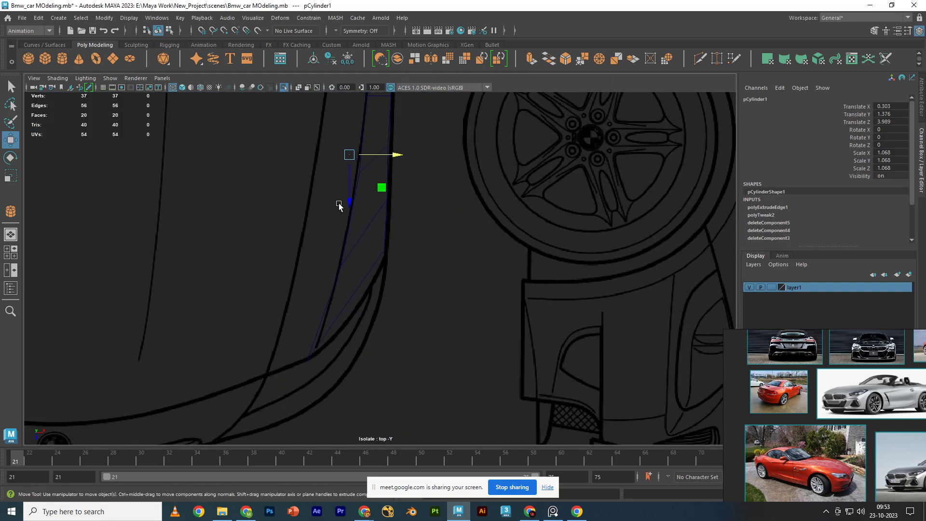
{"action": "right_click_drag", "start_coordinate": [355, 241], "coordinate": [303, 220]}
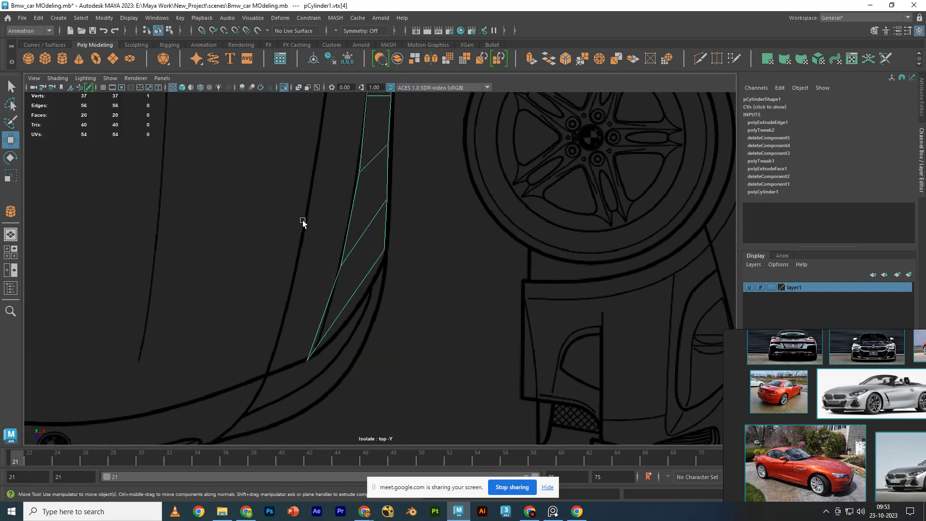
- Select the strip's bottom-corner and edge vertices, framing them in side and top views
{"action": "middle_click_drag", "start_coordinate": [331, 289], "coordinate": [316, 244], "text": "alt"}
{"action": "left_click_drag", "start_coordinate": [365, 258], "coordinate": [386, 189]}
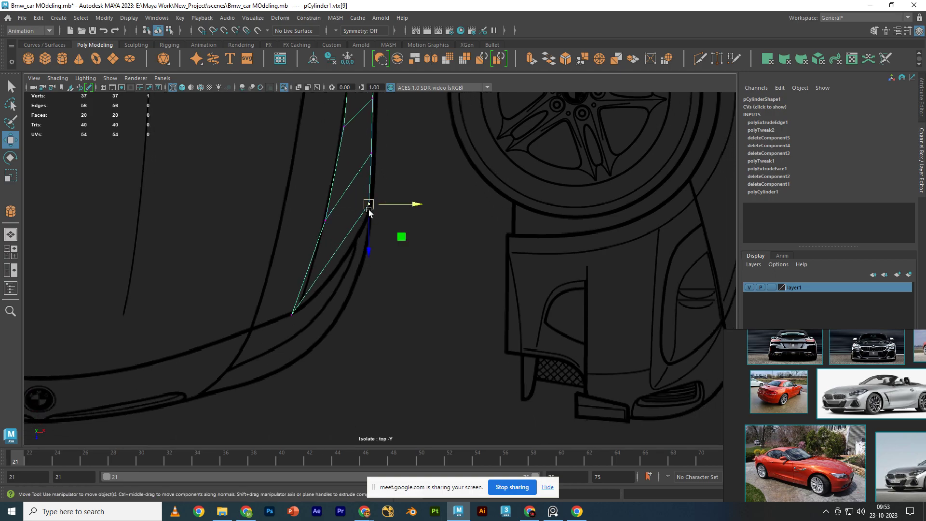
{"action": "key", "text": "space"}
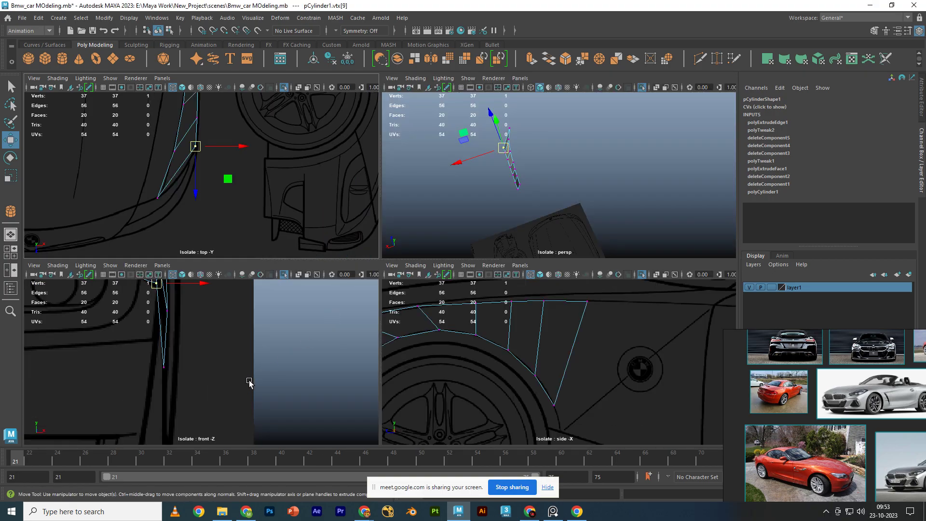
{"action": "key", "text": "space"}
{"action": "middle_click_drag", "start_coordinate": [141, 279], "coordinate": [323, 271], "text": "alt"}
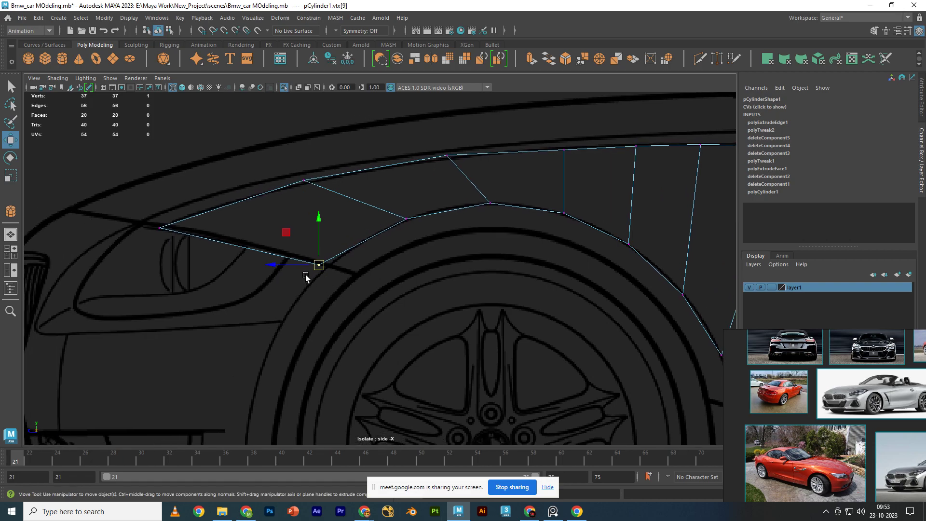
{"action": "key", "text": "space"}
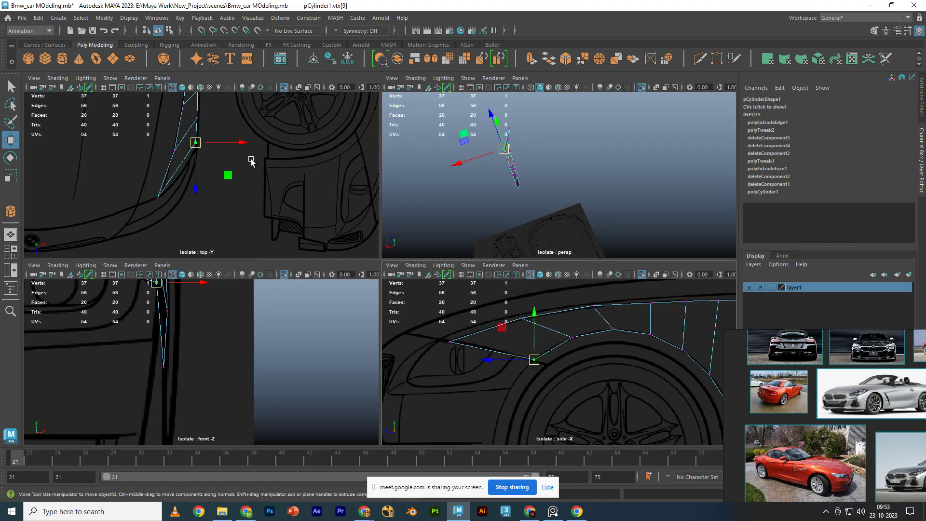
{"action": "key", "text": "space"}
{"action": "middle_click_drag", "start_coordinate": [352, 228], "coordinate": [376, 244], "text": "alt"}
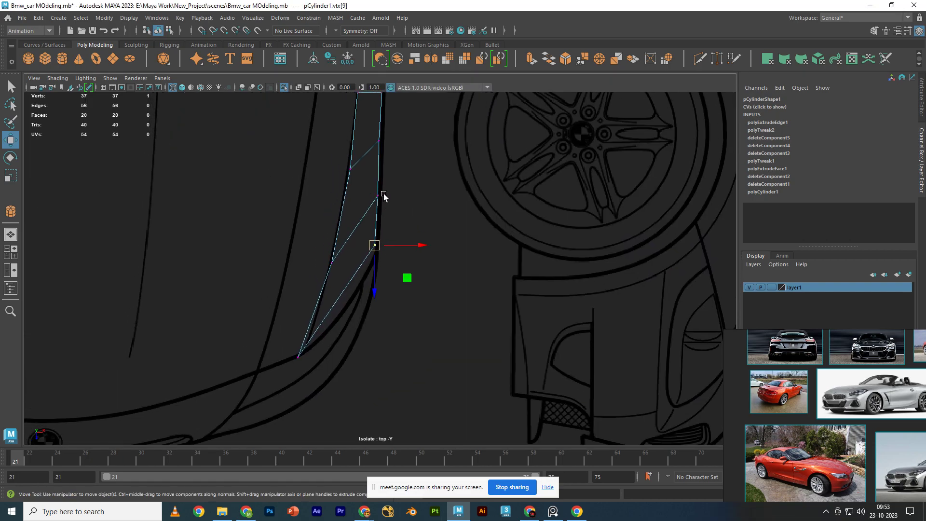
{"action": "middle_click_drag", "start_coordinate": [383, 196], "coordinate": [373, 241], "text": "alt"}
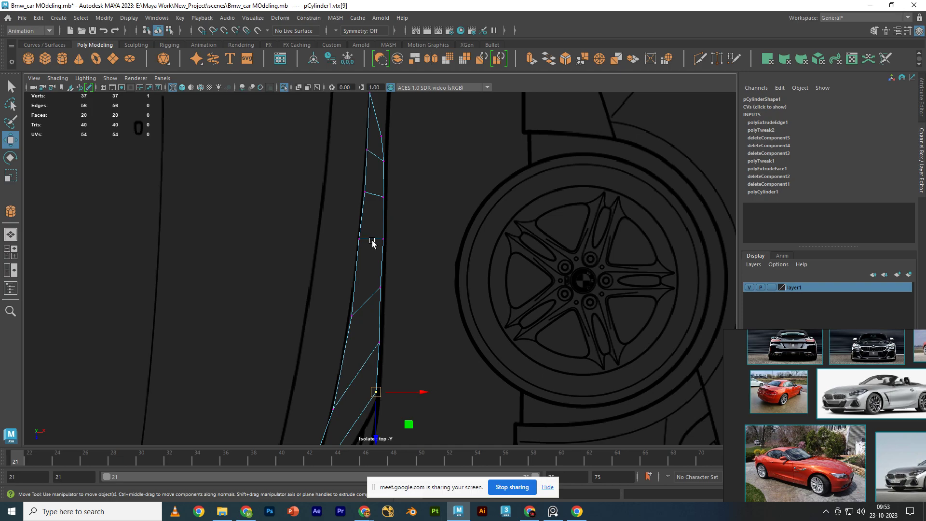
{"action": "left_click_drag", "start_coordinate": [351, 221], "coordinate": [373, 187]}
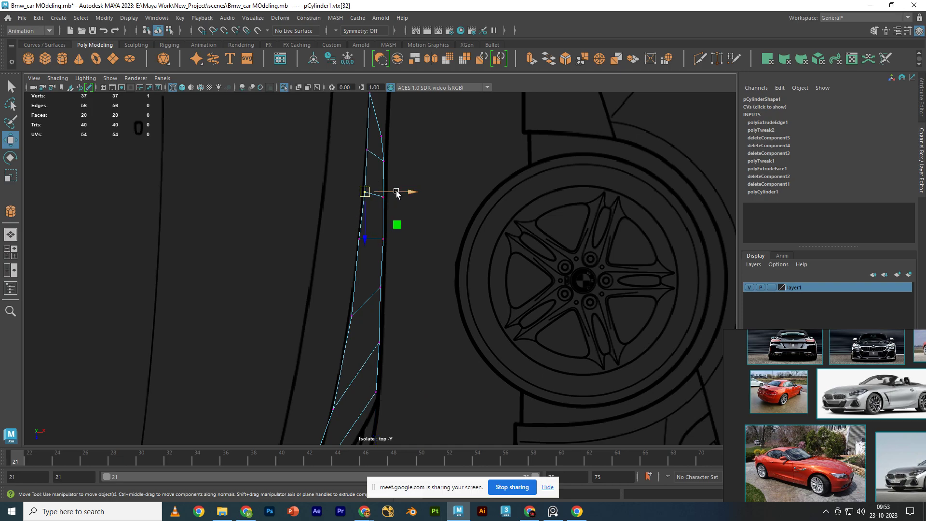
{"action": "middle_click_drag", "start_coordinate": [378, 317], "coordinate": [383, 280], "text": "alt"}
{"action": "mouse_move", "coordinate": [327, 300]}
{"action": "left_mouse_down"}
{"action": "mouse_move", "coordinate": [351, 278]}
{"action": "mouse_move", "coordinate": [384, 282]}
{"action": "left_mouse_up"}
{"action": "middle_click_drag", "start_coordinate": [392, 268], "coordinate": [383, 288], "text": "alt"}
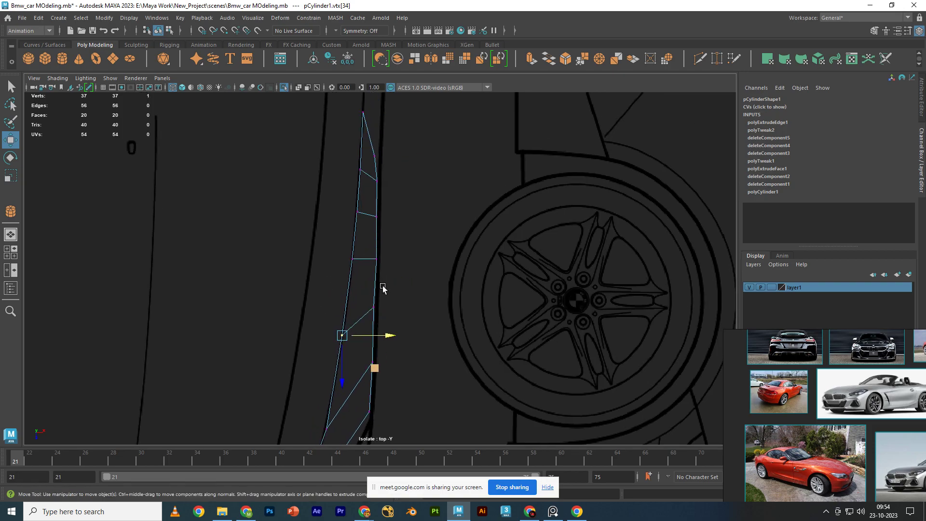
- Shift the next two strip-edge vertices sideways along X onto the blueprint line
{"action": "left_click", "coordinate": [377, 217]}
{"action": "left_click_drag", "start_coordinate": [397, 217], "coordinate": [400, 219]}
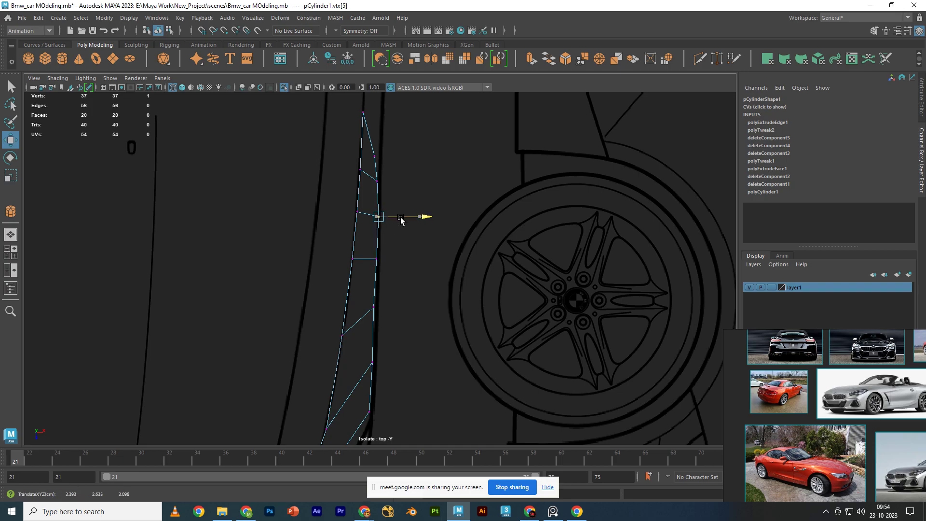
{"action": "left_click", "coordinate": [376, 181]}
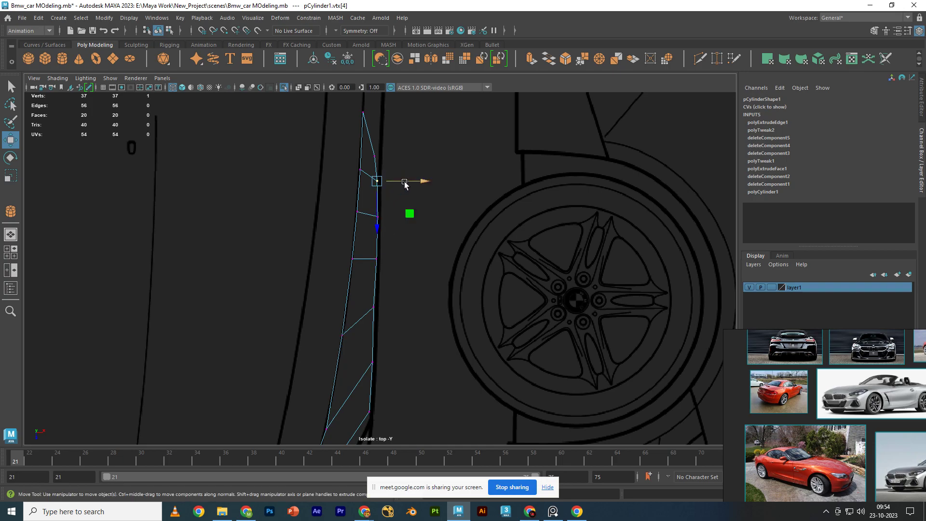
{"action": "left_click_drag", "start_coordinate": [405, 184], "coordinate": [406, 158]}
{"action": "left_click", "coordinate": [376, 156]}
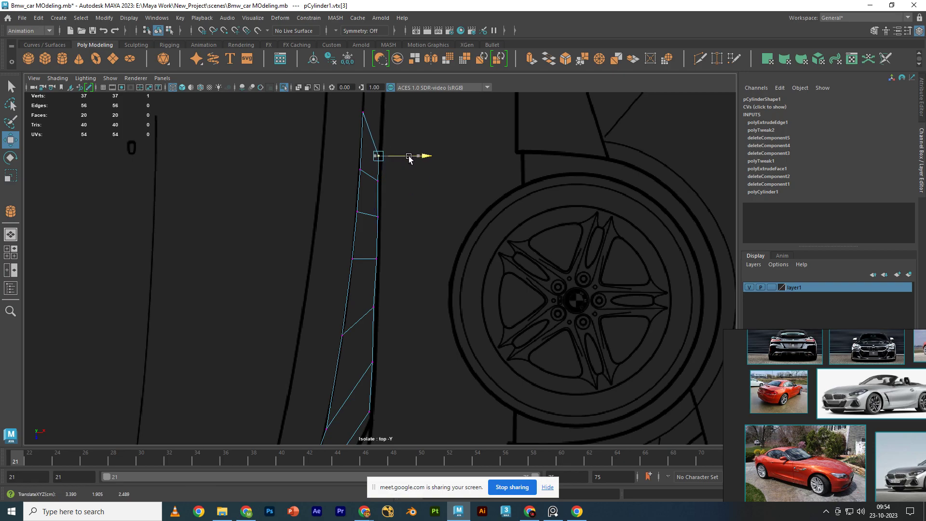
{"action": "key", "text": "space"}
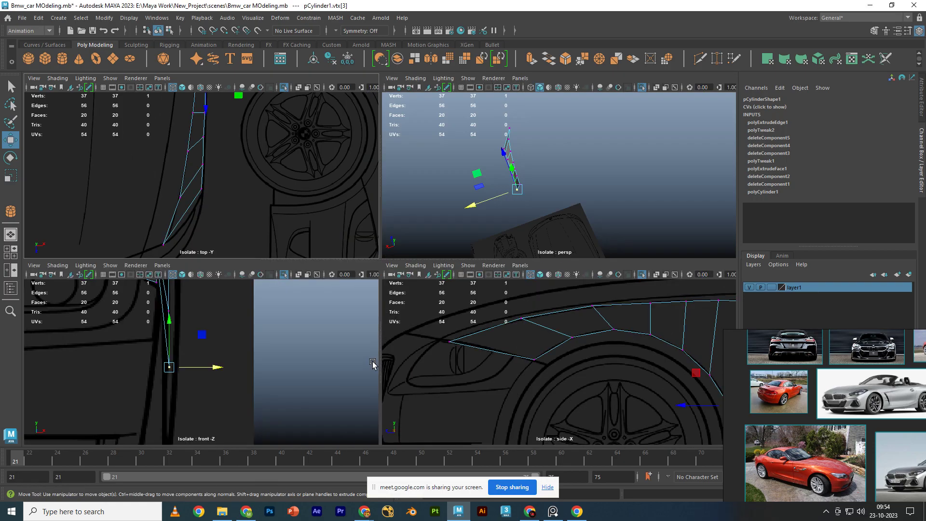
{"action": "key", "text": "space"}
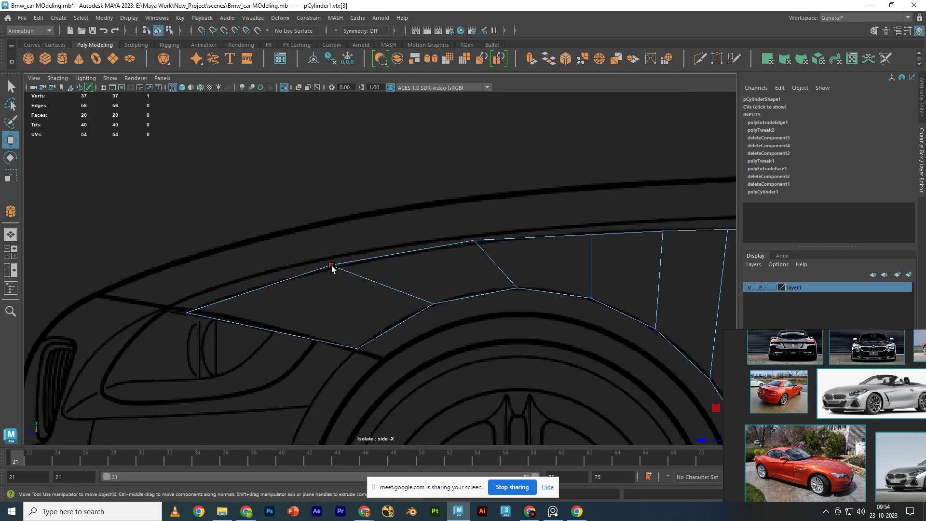
{"action": "right_click_drag", "start_coordinate": [331, 226], "coordinate": [330, 200]}
- Select the fender strip's inner border edges and maximize the top view
{"action": "left_click", "coordinate": [313, 272]}
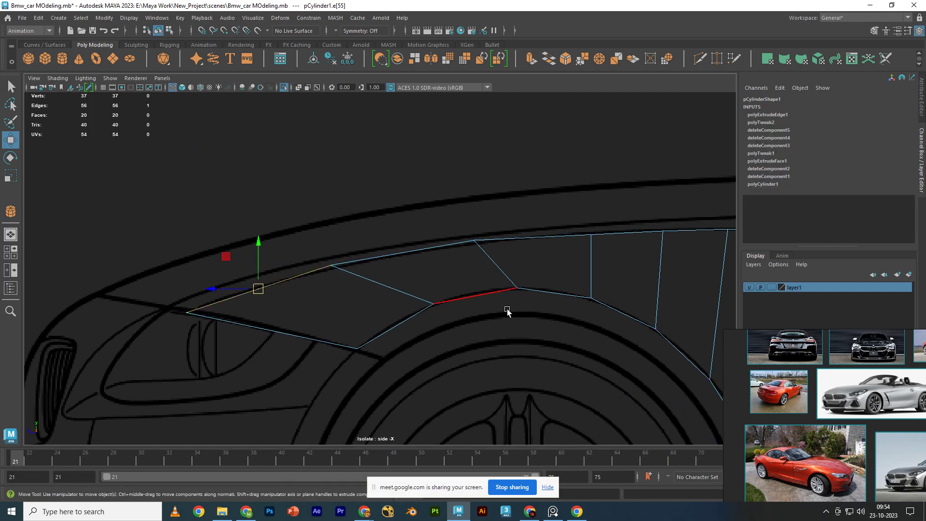
{"action": "scroll", "coordinate": [507, 311], "scroll_direction": "down", "scroll_amount": 2}
{"action": "left_click", "coordinate": [543, 263]}
{"action": "key", "text": "space"}
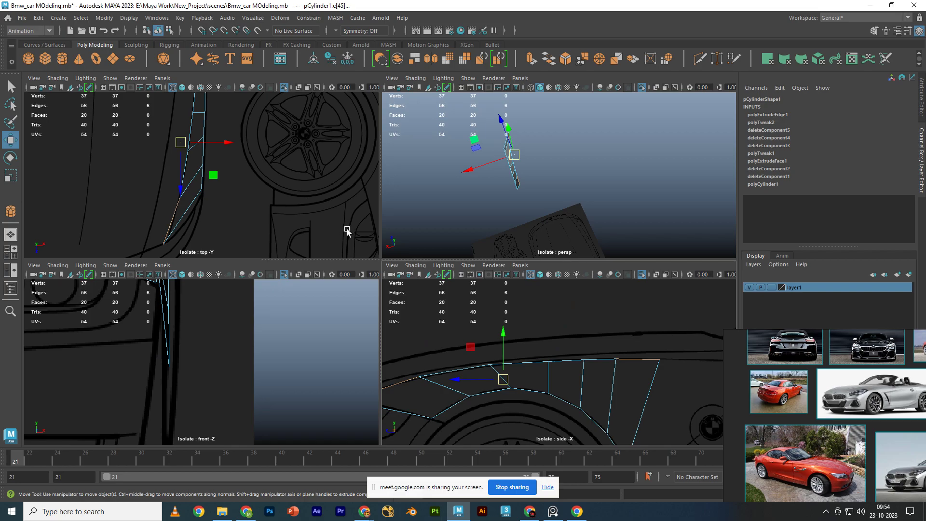
{"action": "key", "text": "space"}
- Shift the strip's top edge about -0.336 along X toward the hood centre
{"action": "scroll", "coordinate": [351, 201], "scroll_direction": "down", "scroll_amount": 2}
{"action": "scroll", "coordinate": [331, 204], "scroll_direction": "down", "scroll_amount": 1}
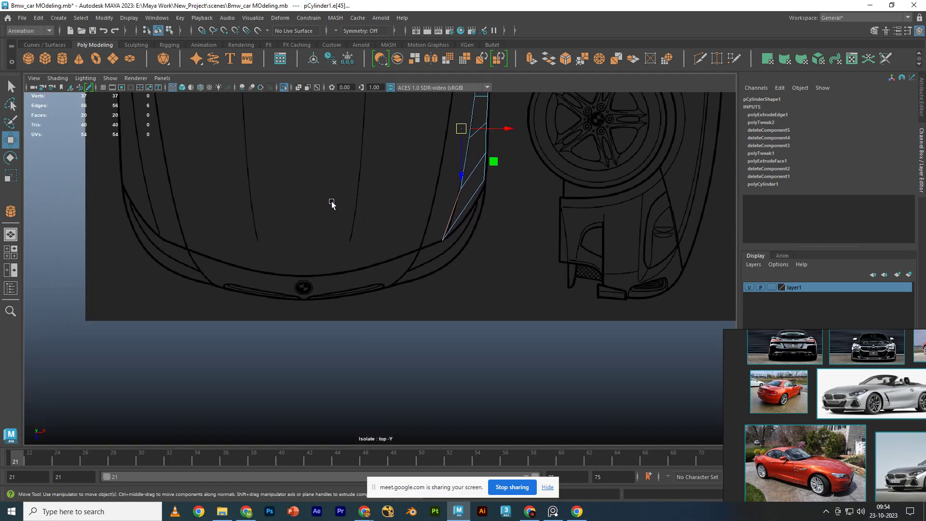
{"action": "left_click", "coordinate": [102, 89]}
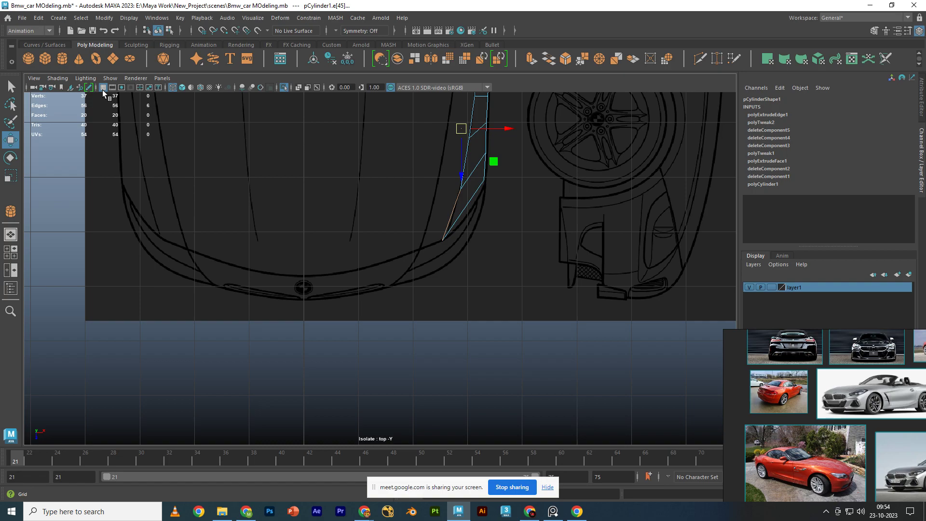
{"action": "left_click", "coordinate": [103, 90]}
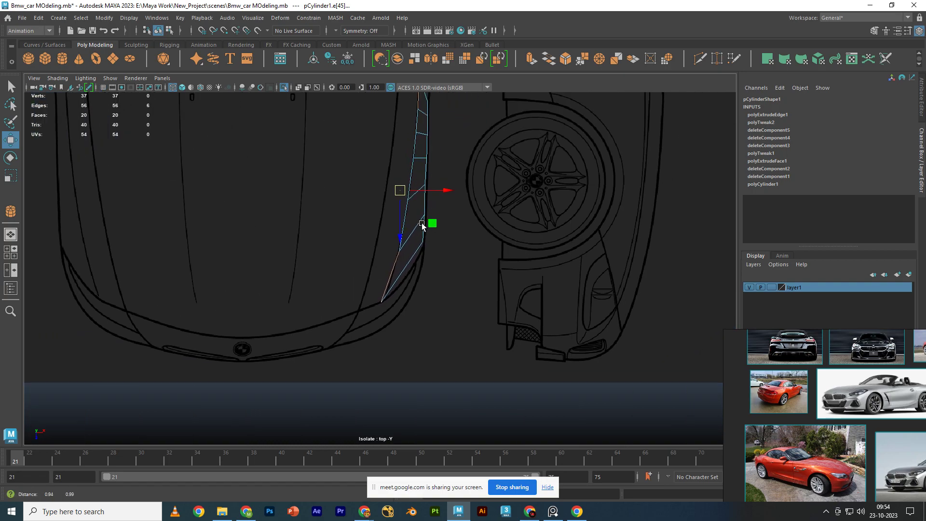
{"action": "middle_click_drag", "start_coordinate": [435, 120], "coordinate": [359, 174], "text": "alt"}
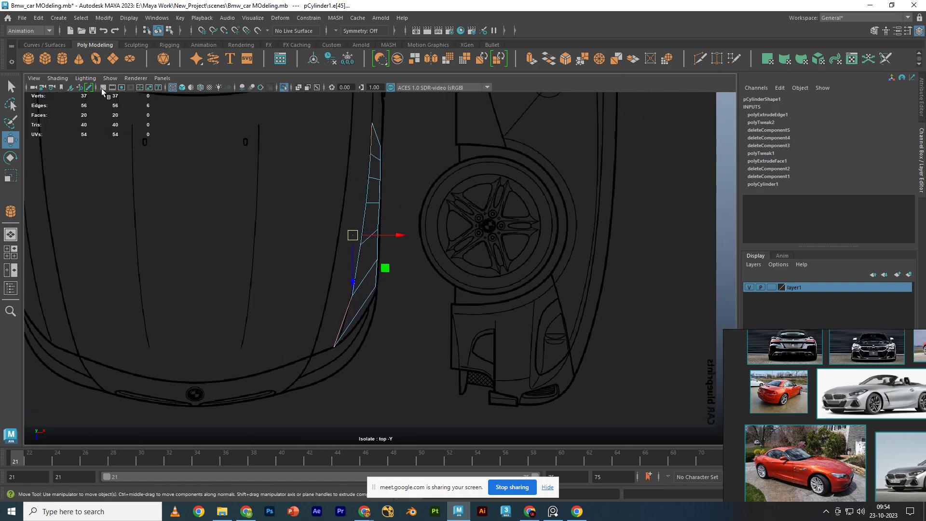
{"action": "left_click", "coordinate": [374, 148]}
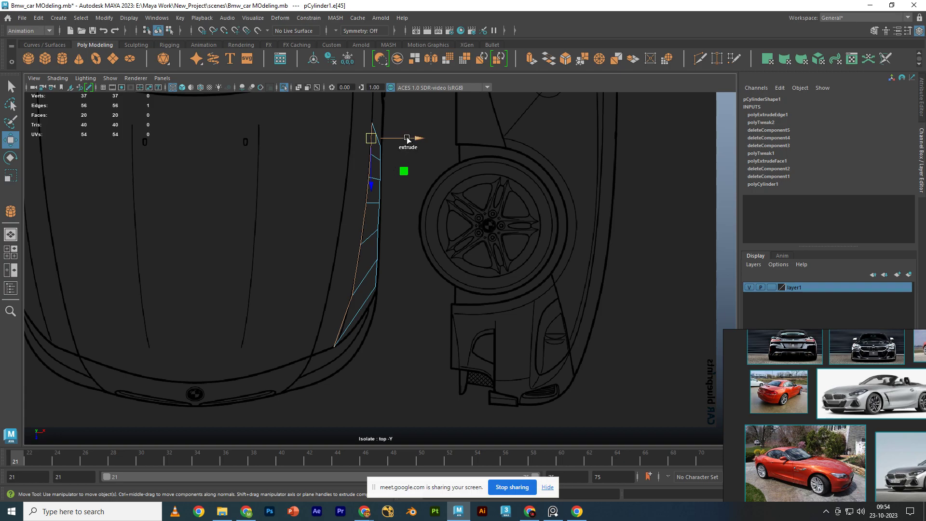
{"action": "left_click_drag", "start_coordinate": [408, 138], "coordinate": [378, 181]}
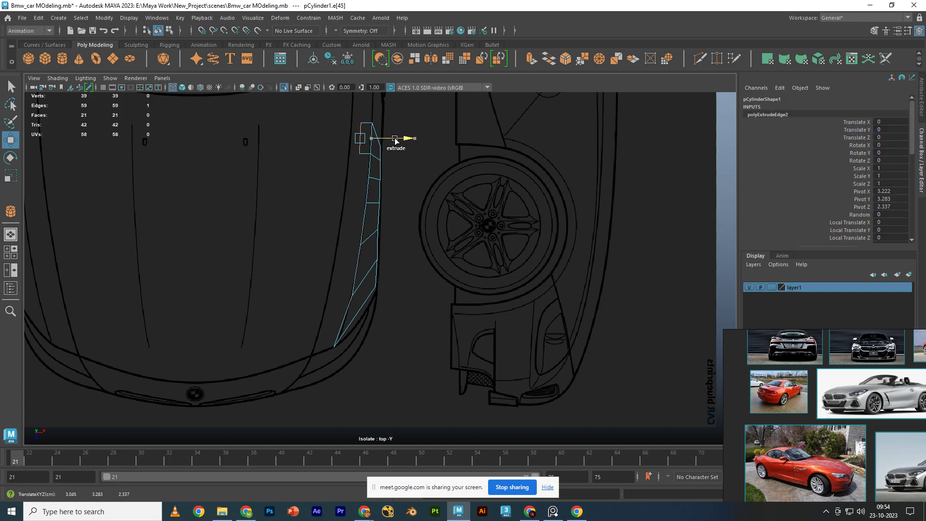
- Extrude the strip's inner border loop, flatten it straight and move it to the hood centre line
{"action": "double_click", "coordinate": [345, 327]}
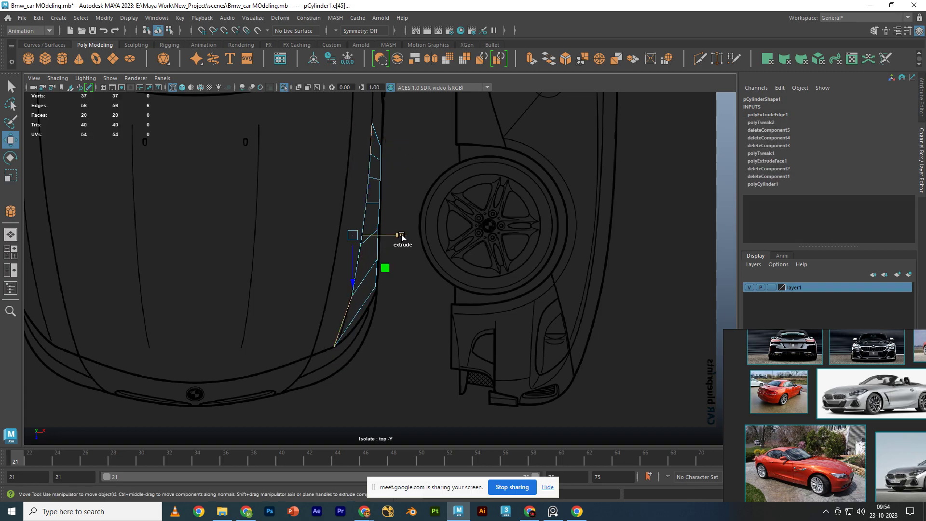
{"action": "left_click_drag", "start_coordinate": [401, 236], "coordinate": [267, 243], "text": "shift"}
{"action": "middle_click_drag", "start_coordinate": [268, 243], "coordinate": [402, 244], "text": "alt"}
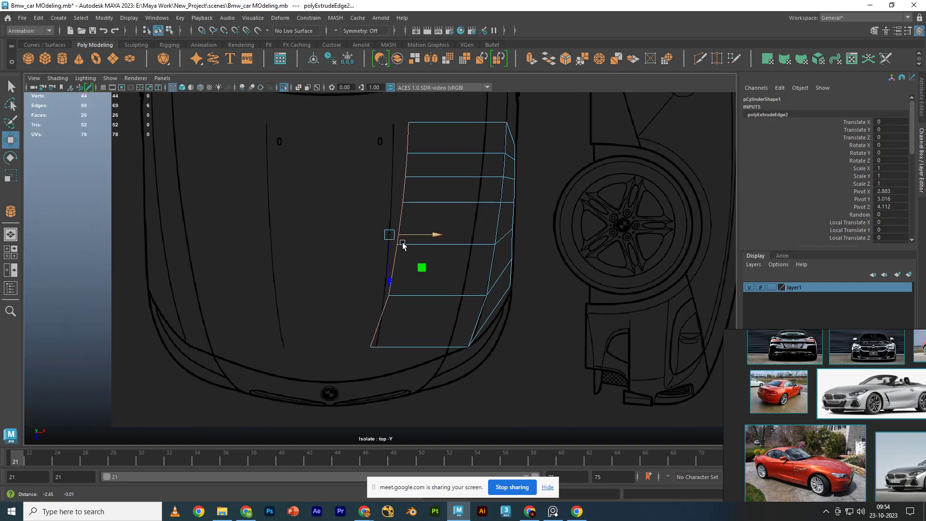
{"action": "key", "text": "r"}
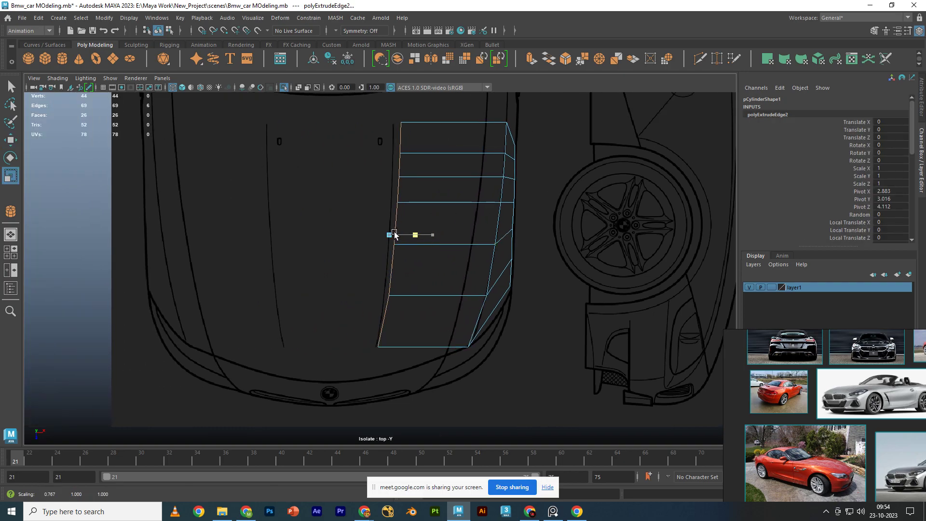
{"action": "left_click_drag", "start_coordinate": [437, 235], "coordinate": [390, 263]}
{"action": "key", "text": "w"}
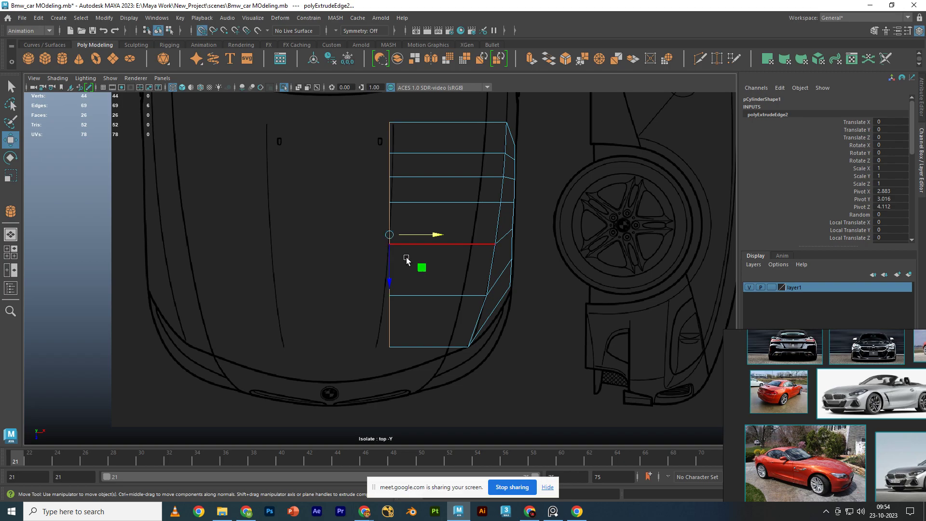
{"action": "left_click_drag", "start_coordinate": [424, 235], "coordinate": [299, 237]}
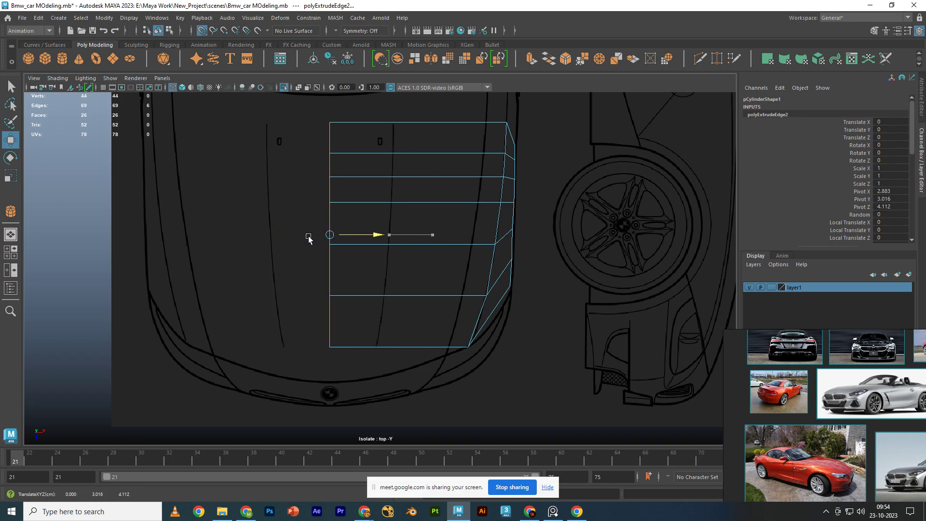
- Raise the extruded border loop to the hood line and shift it toward the car's front
{"action": "middle_click_drag", "start_coordinate": [413, 310], "coordinate": [372, 268], "text": "alt"}
{"action": "key", "text": "space"}
{"action": "key", "text": "space"}
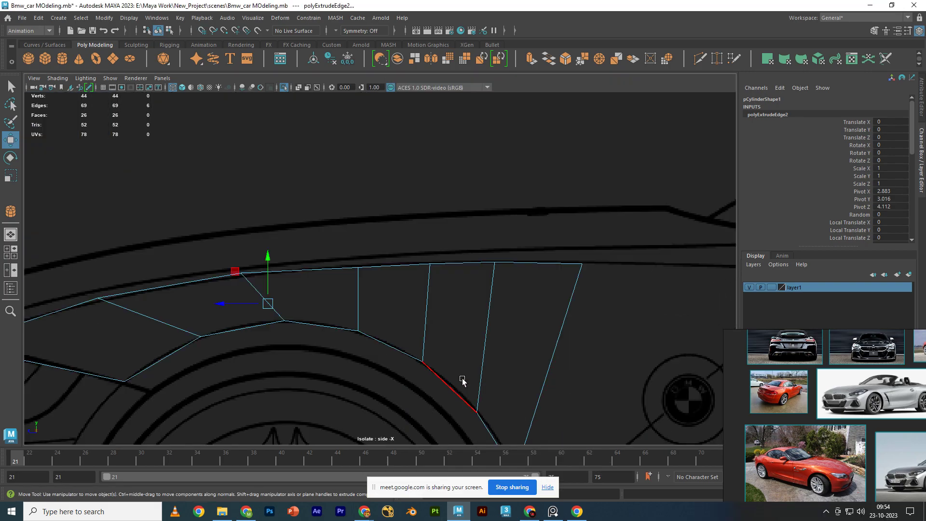
{"action": "scroll", "coordinate": [463, 379], "scroll_direction": "up", "scroll_amount": 3}
{"action": "left_click_drag", "start_coordinate": [493, 279], "coordinate": [494, 237]}
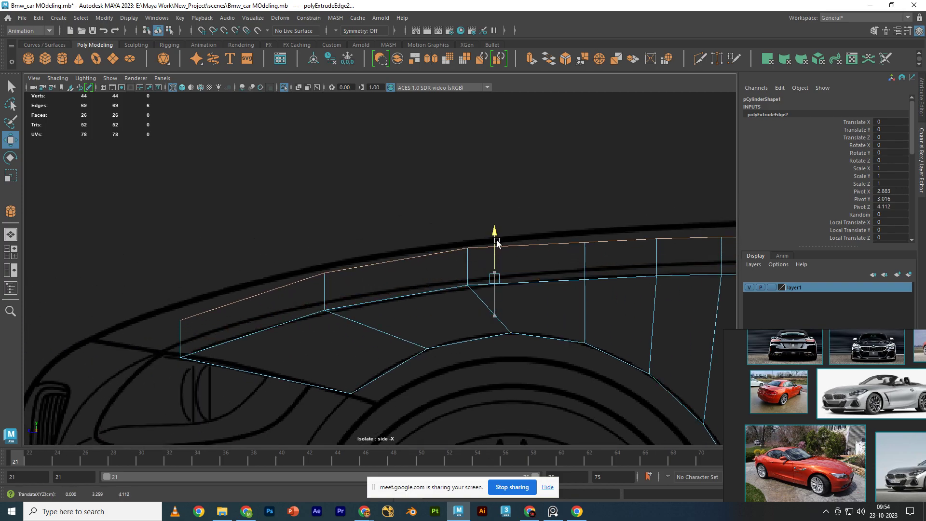
{"action": "key", "text": "space"}
{"action": "key", "text": "space"}
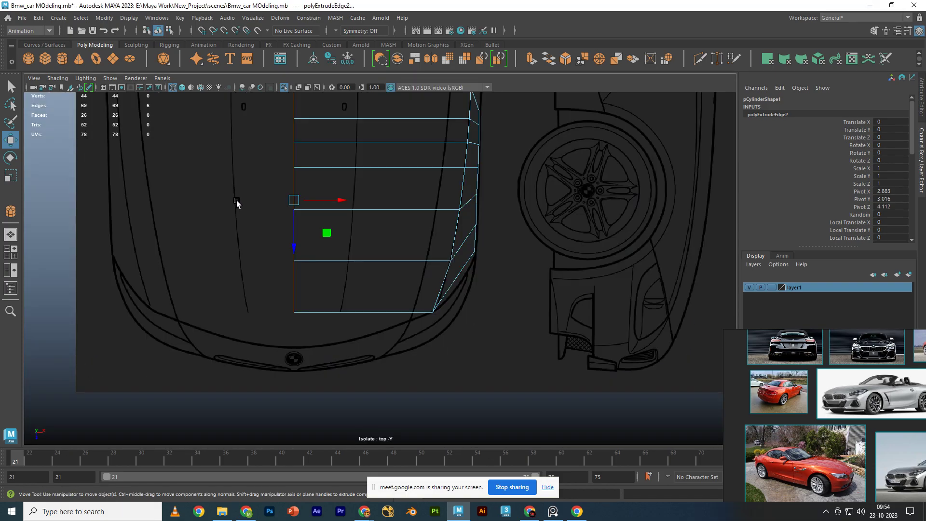
{"action": "left_click_drag", "start_coordinate": [296, 233], "coordinate": [301, 269]}
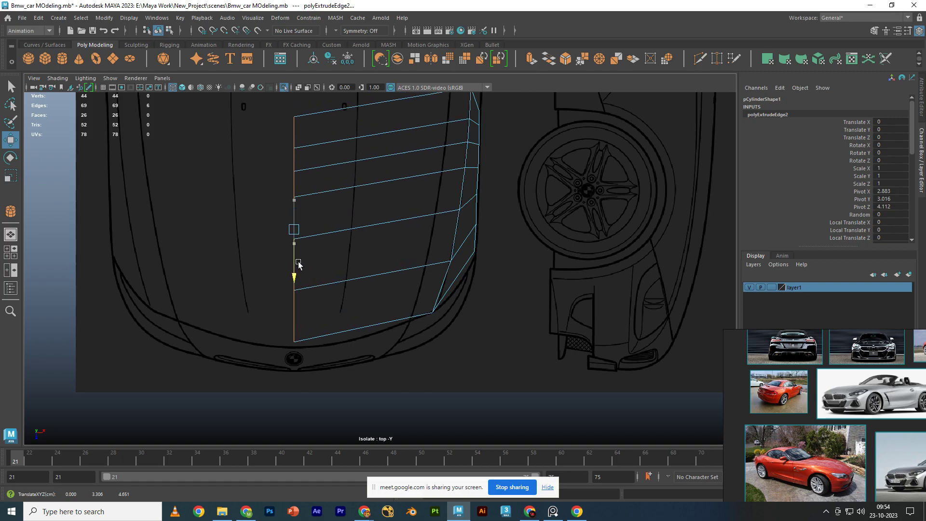
- In the side view, lower the strip's top edge onto the hood line and select a hood-strip vertex
{"action": "key", "text": "space"}
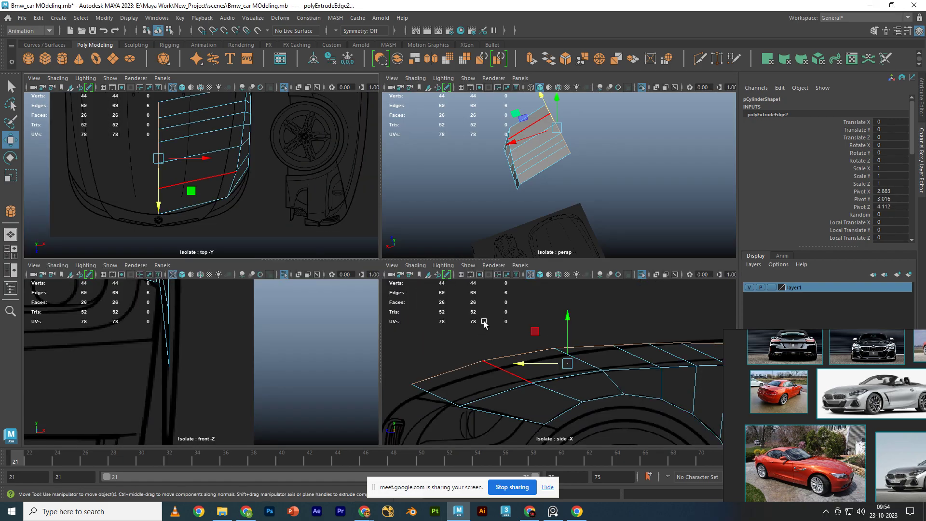
{"action": "key", "text": "space"}
{"action": "left_click_drag", "start_coordinate": [392, 231], "coordinate": [402, 256]}
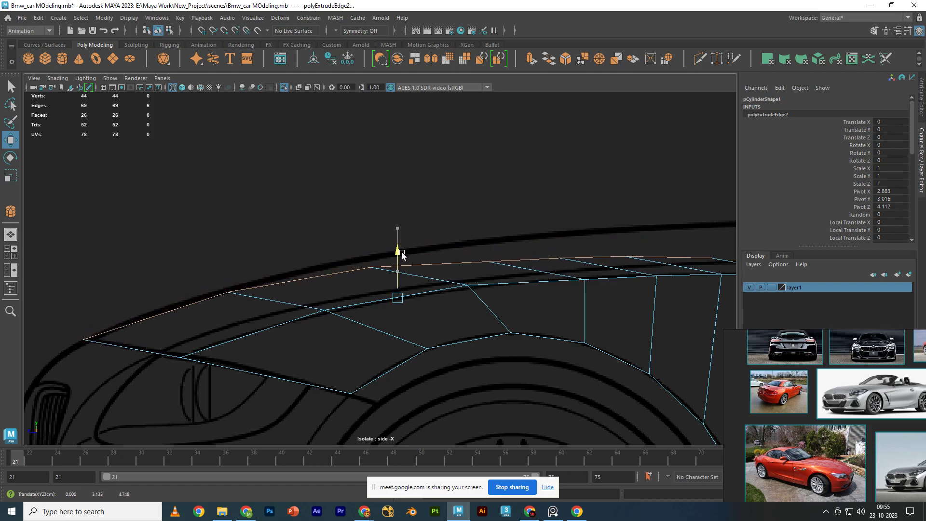
{"action": "middle_click_drag", "start_coordinate": [402, 256], "coordinate": [375, 252], "text": "alt"}
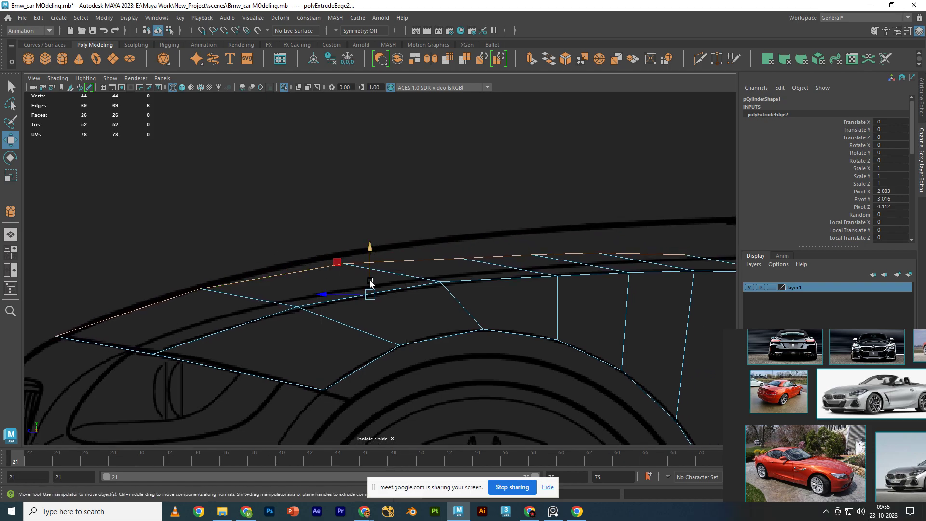
{"action": "right_click_drag", "start_coordinate": [321, 278], "coordinate": [283, 244]}
{"action": "mouse_move", "coordinate": [310, 270]}
{"action": "left_mouse_down"}
{"action": "mouse_move", "coordinate": [357, 248]}
{"action": "mouse_move", "coordinate": [348, 232]}
{"action": "left_mouse_up"}
- Lift each vertex along the hood strip's edge up onto the side-blueprint hood curve
{"action": "middle_click_drag", "start_coordinate": [384, 277], "coordinate": [298, 292], "text": "alt"}
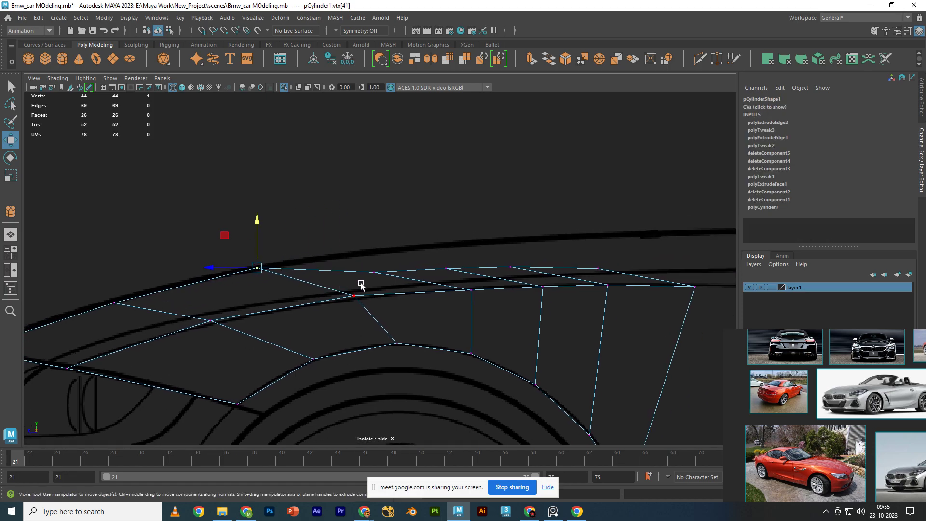
{"action": "mouse_move", "coordinate": [360, 285]}
{"action": "left_mouse_down"}
{"action": "mouse_move", "coordinate": [400, 249]}
{"action": "mouse_move", "coordinate": [376, 231]}
{"action": "mouse_move", "coordinate": [461, 283]}
{"action": "left_mouse_up"}
{"action": "left_click_drag", "start_coordinate": [446, 251], "coordinate": [458, 222]}
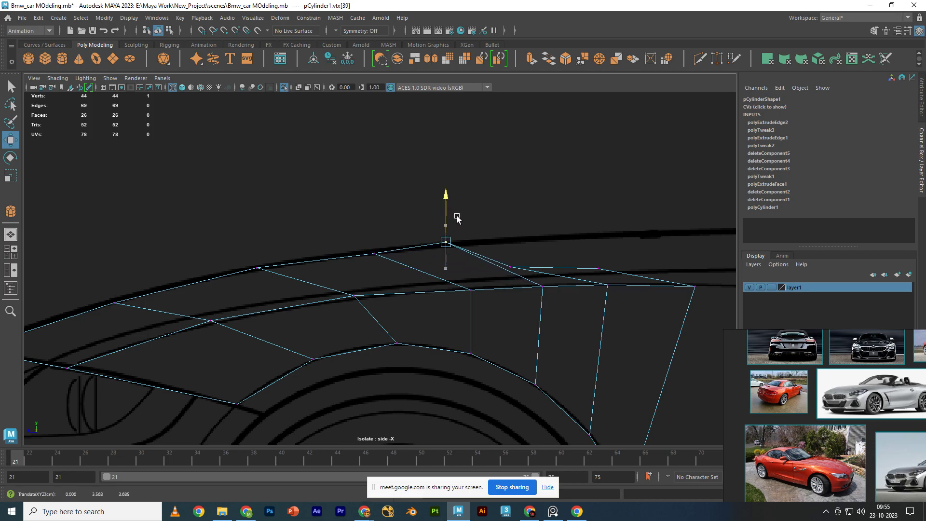
{"action": "left_click_drag", "start_coordinate": [533, 247], "coordinate": [496, 270]}
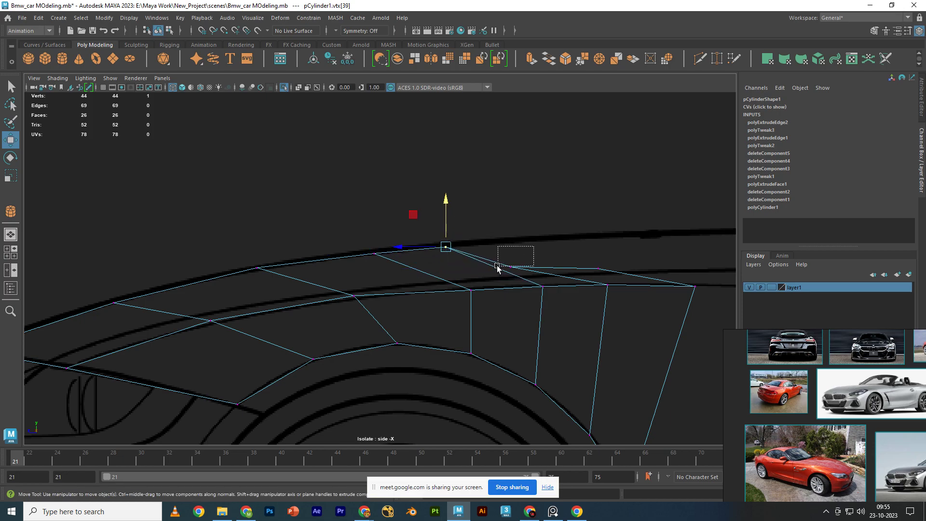
{"action": "left_click", "coordinate": [517, 241]}
{"action": "key", "text": "ctrl+z"}
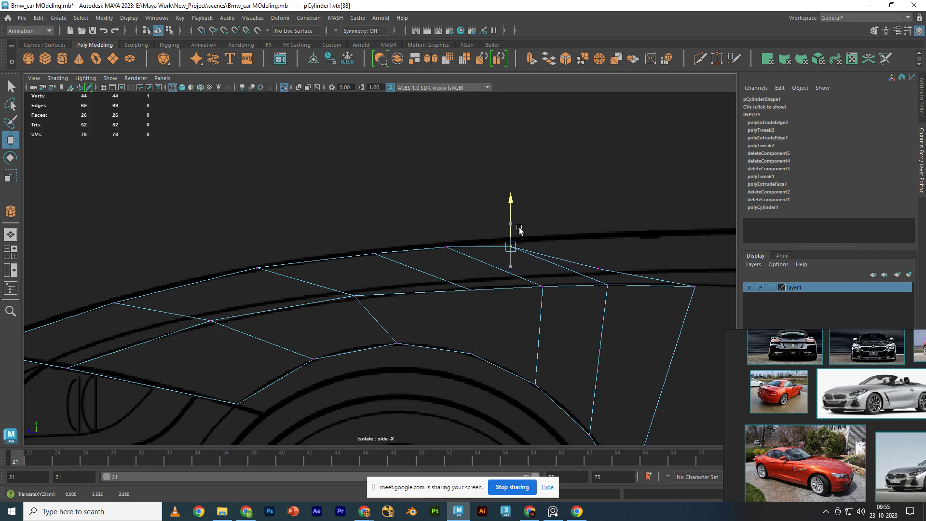
{"action": "key", "text": "ctrl+z"}
{"action": "mouse_move", "coordinate": [533, 251]}
{"action": "left_mouse_down"}
{"action": "mouse_move", "coordinate": [510, 278]}
{"action": "mouse_move", "coordinate": [530, 227]}
{"action": "left_mouse_up"}
- Maximize the front view and zoom to frame the hood strip
{"action": "key", "text": "space"}
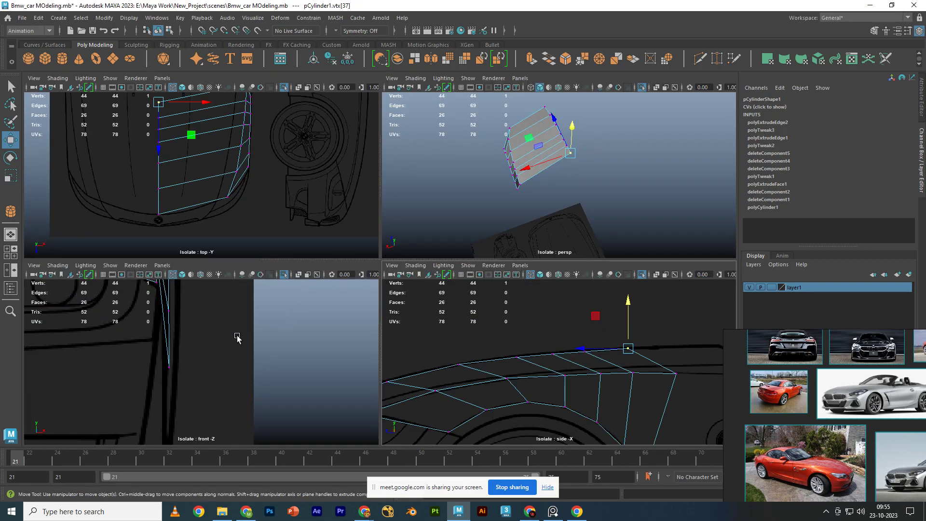
{"action": "key", "text": "space"}
{"action": "scroll", "coordinate": [282, 290], "scroll_direction": "down", "scroll_amount": 3}
{"action": "scroll", "coordinate": [414, 338], "scroll_direction": "down", "scroll_amount": 3}
{"action": "scroll", "coordinate": [371, 330], "scroll_direction": "up", "scroll_amount": 2}
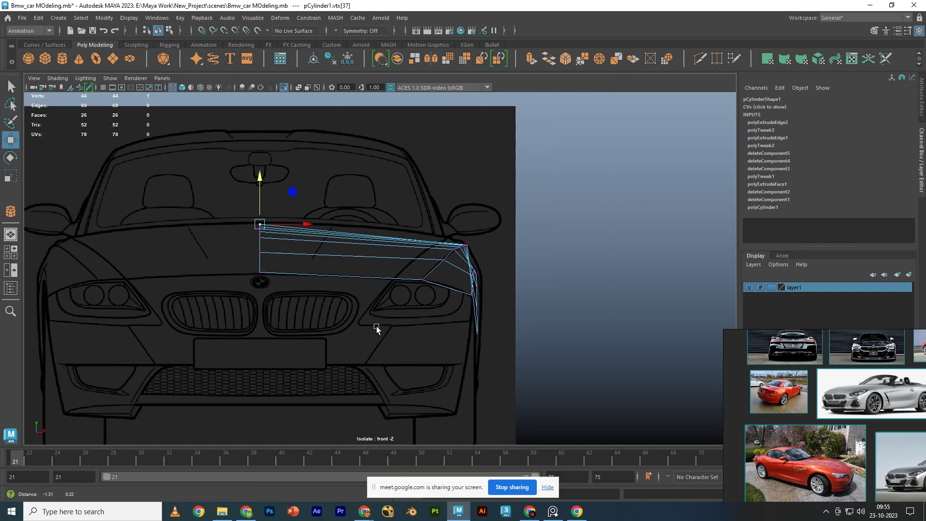
{"action": "scroll", "coordinate": [251, 237], "scroll_direction": "up", "scroll_amount": 2}
{"action": "scroll", "coordinate": [251, 239], "scroll_direction": "up", "scroll_amount": 2}
{"action": "scroll", "coordinate": [289, 249], "scroll_direction": "up", "scroll_amount": 2}
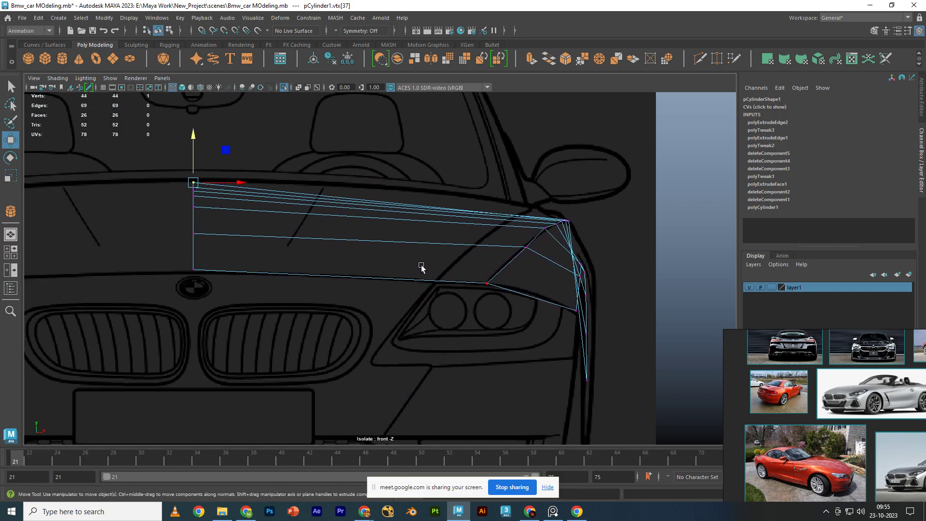